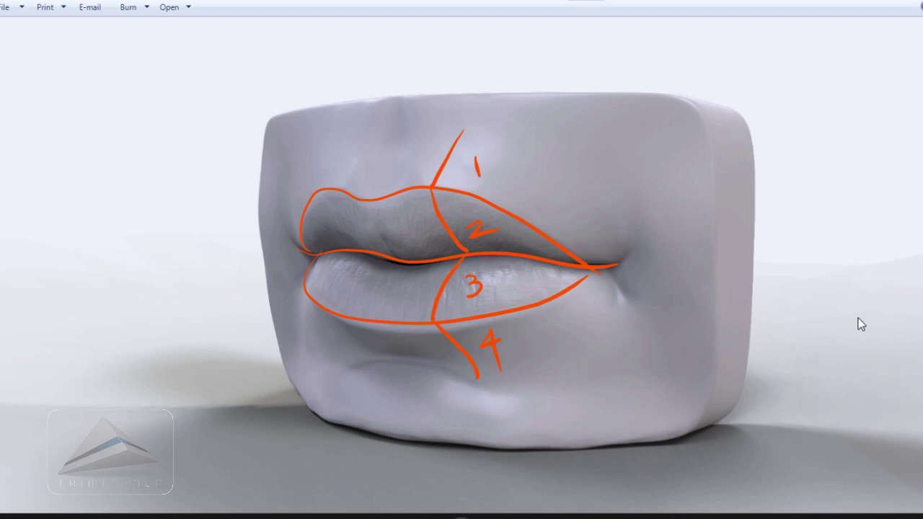
- Clear all ink from the lip reference image and outline the philtrum groove above the upper lip
left_click(586, 0)
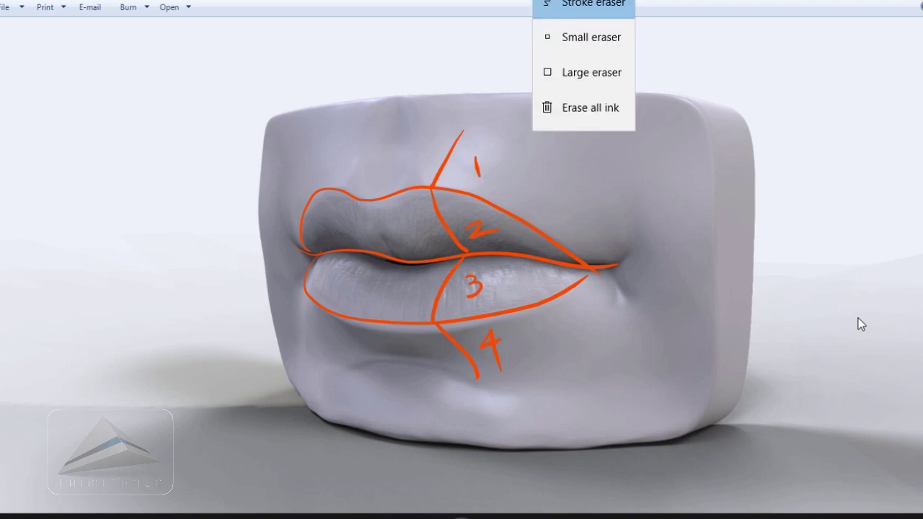
left_click(591, 107)
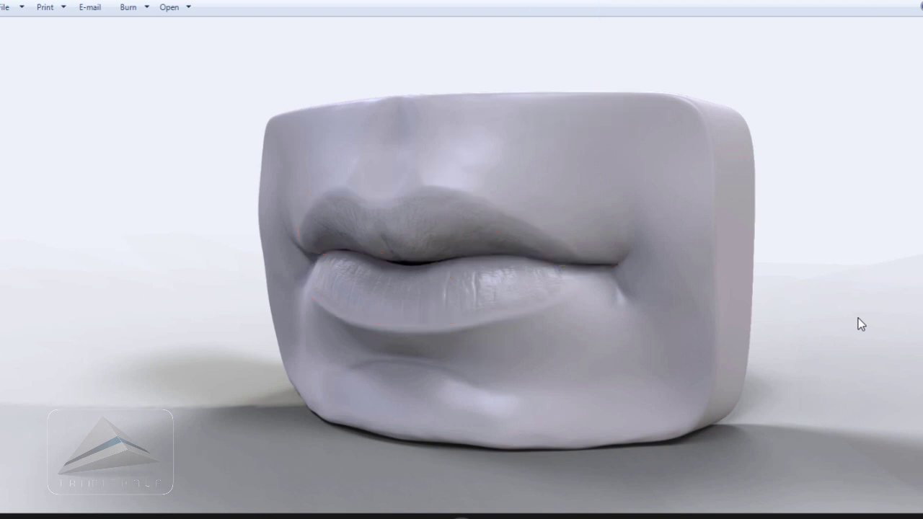
mouse_move(370, 120)
left_mouse_down()
mouse_move(351, 177)
mouse_move(386, 199)
mouse_move(415, 178)
mouse_move(418, 113)
left_mouse_up()
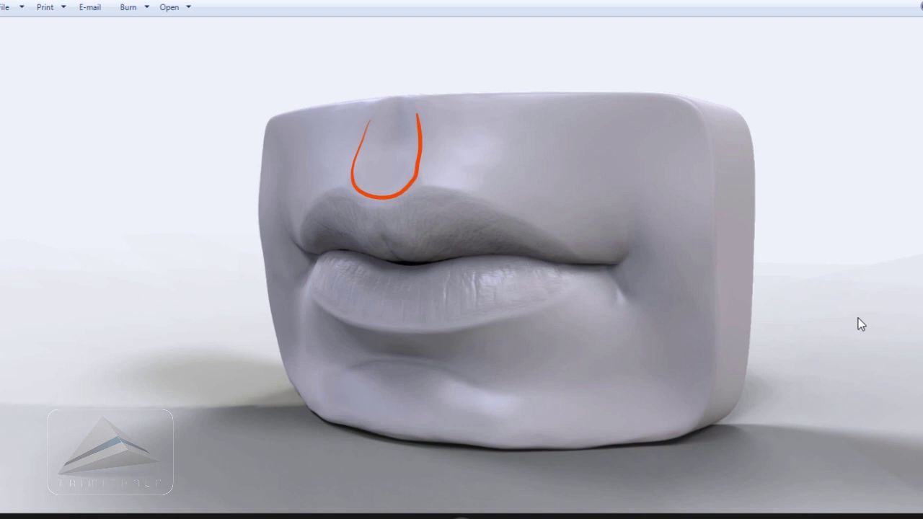
- Replace the philtrum marking with a line tracing the Cupid's bow along the upper lip's edge
left_click(584, 1)
left_click(591, 107)
mouse_move(308, 212)
left_mouse_down()
mouse_move(329, 190)
mouse_move(381, 199)
mouse_move(415, 185)
mouse_move(477, 201)
left_mouse_up()
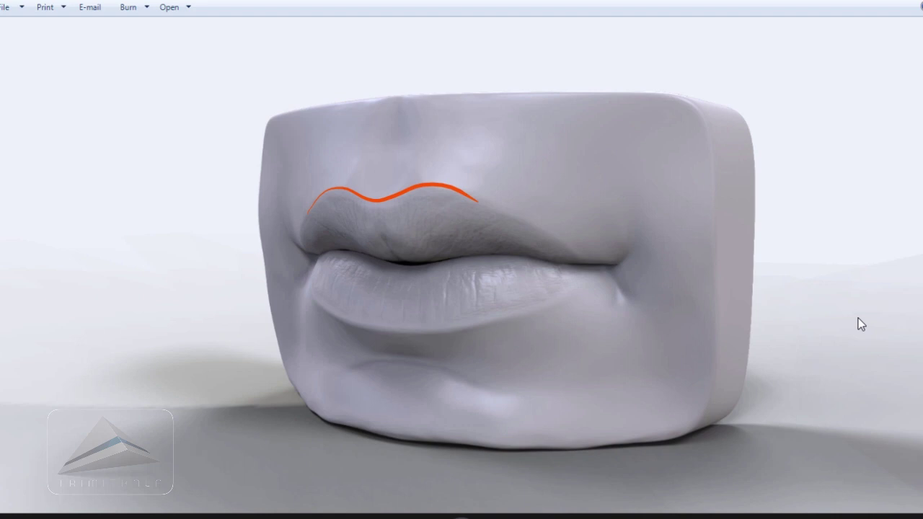
- Clear the ink and trace the sloping outer edges of the upper and lower lips on the near side
left_click(584, 0)
left_click(591, 107)
left_click_drag(449, 192, 555, 232)
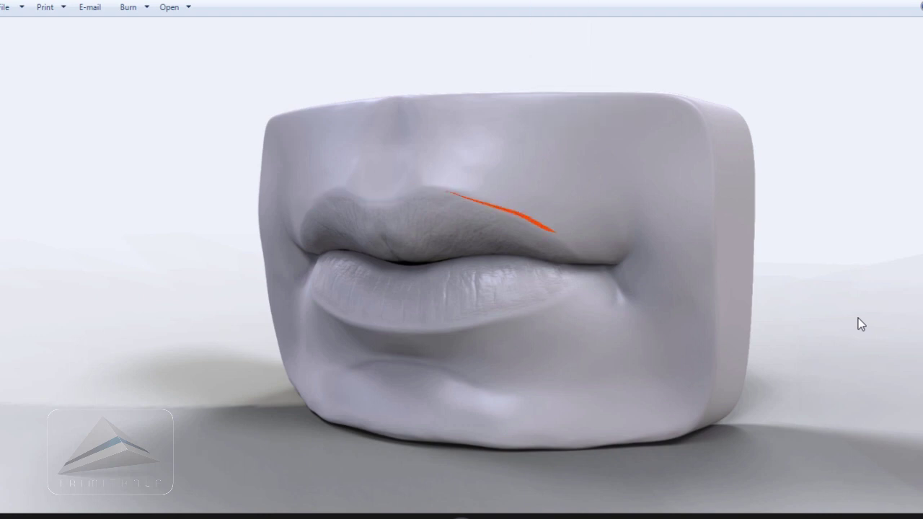
mouse_move(396, 328)
left_mouse_down()
mouse_move(482, 319)
mouse_move(550, 290)
left_mouse_up()
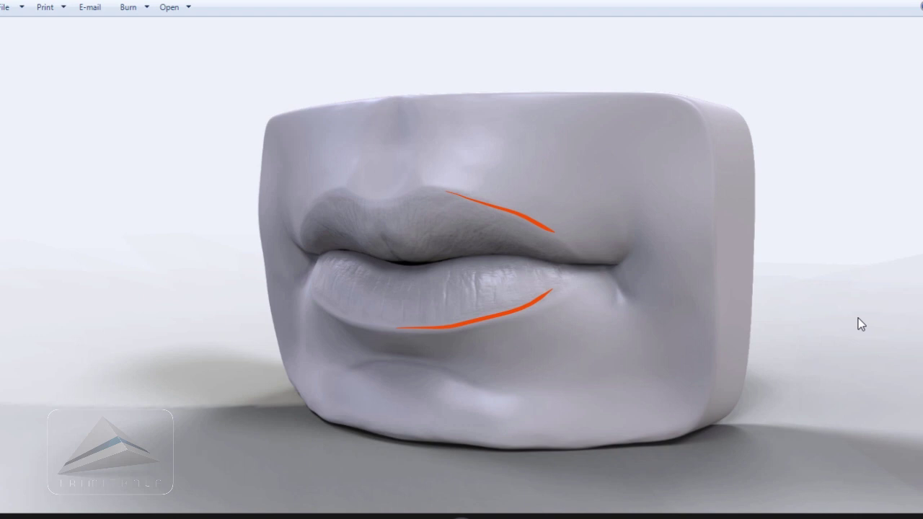
- Erase all ink marking the mouth corners on the reference image
key("Escape")
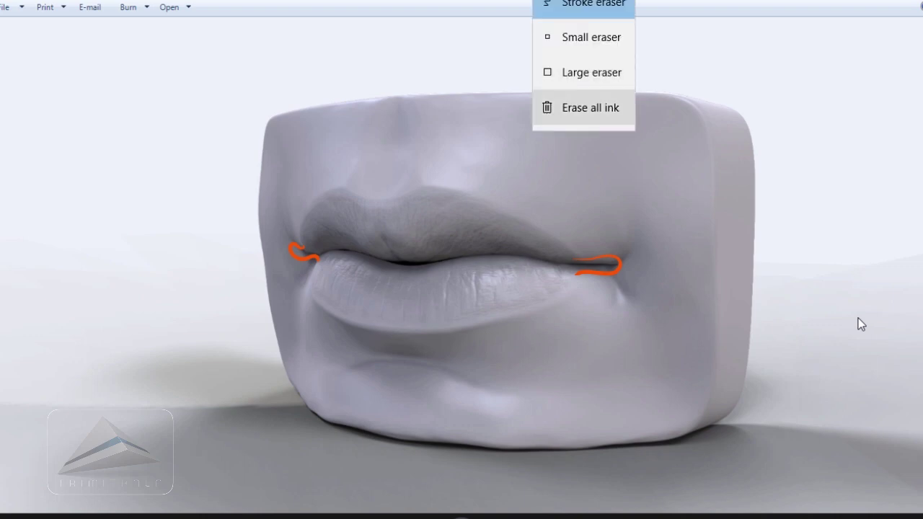
left_click(590, 108)
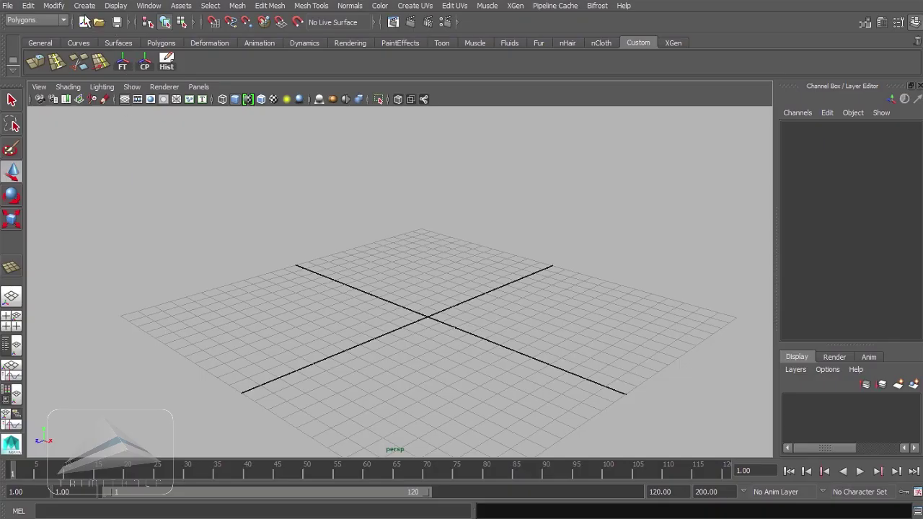
- Switch to Maya, create a polygon plane at the origin and scale it uniformly to about 15.75
left_click(84, 6)
mouse_move(159, 36)
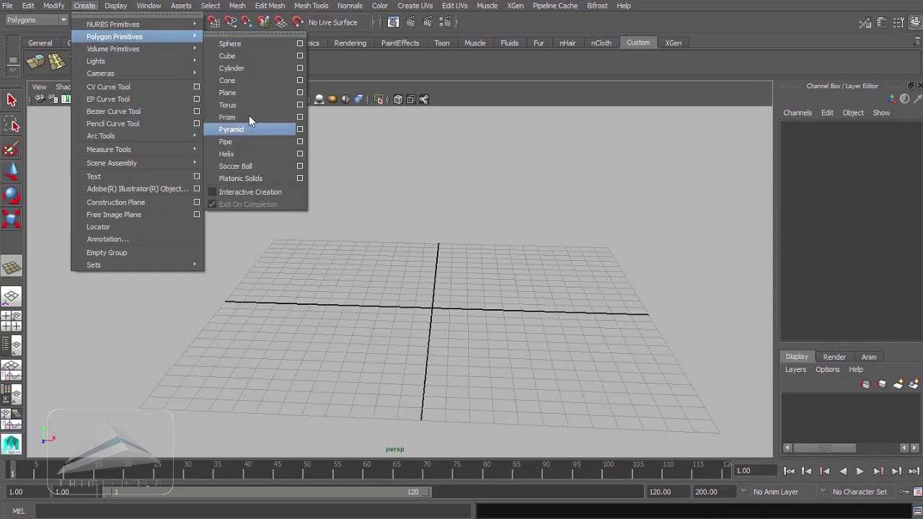
left_click(249, 92)
key("r")
left_click_drag(432, 308, 497, 365)
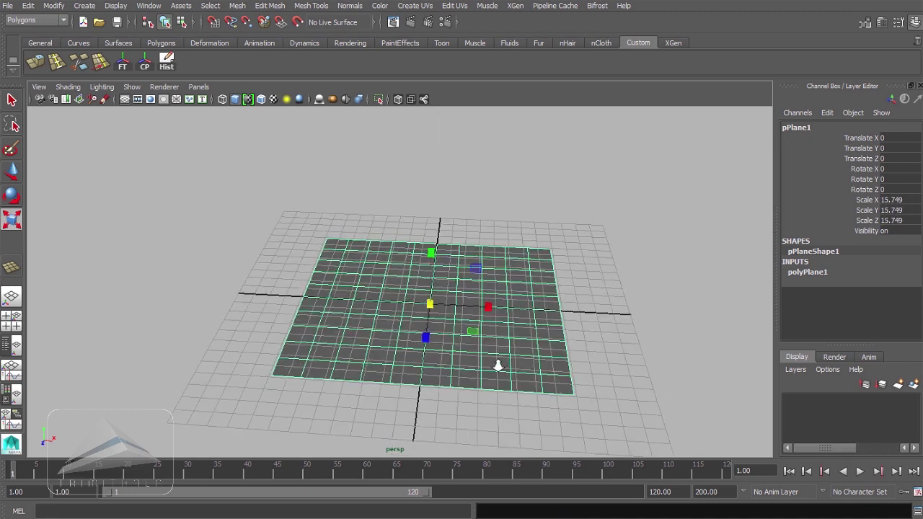
- Stand the plane upright by setting its Rotate X to 90
left_click(13, 193)
left_click_drag(433, 264, 424, 337)
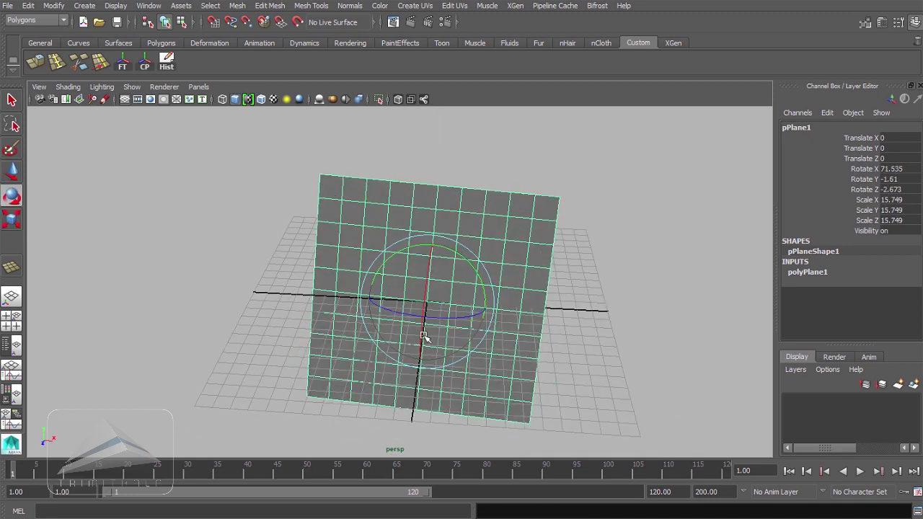
key("ctrl+z")
left_click_drag(426, 274, 490, 334)
double_click(894, 169)
type("90")
key("Return")
- Set the plane's width and height subdivisions to 2 each
left_click(822, 272)
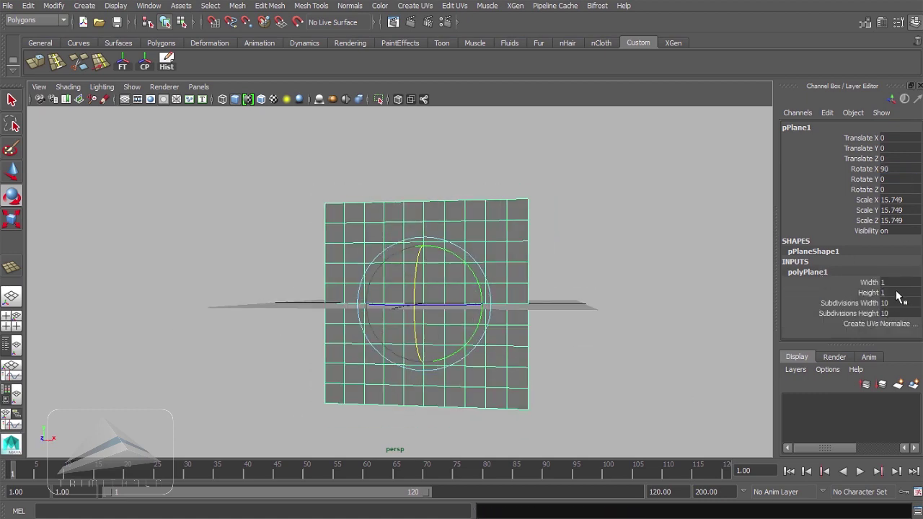
left_click(849, 303)
middle_click_drag(696, 312, 567, 340)
left_click(849, 313)
left_click_drag(572, 340, 495, 356, "alt")
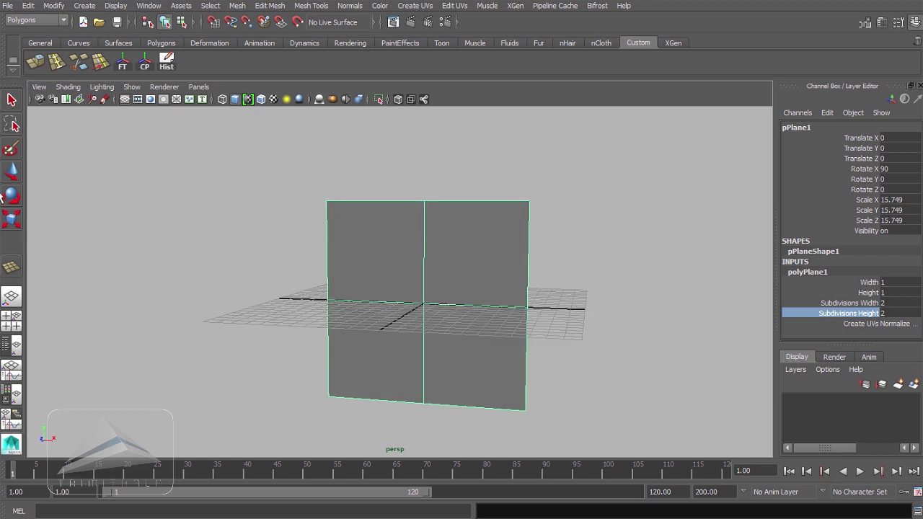
- Shorten the plane to a Scale Z of about 10.46 and raise it to a Translate Y of about 6.06
left_click(12, 219)
left_click_drag(422, 363, 422, 342)
key("w")
left_click_drag(424, 238, 433, 163)
left_click_drag(426, 329, 613, 341, "alt")
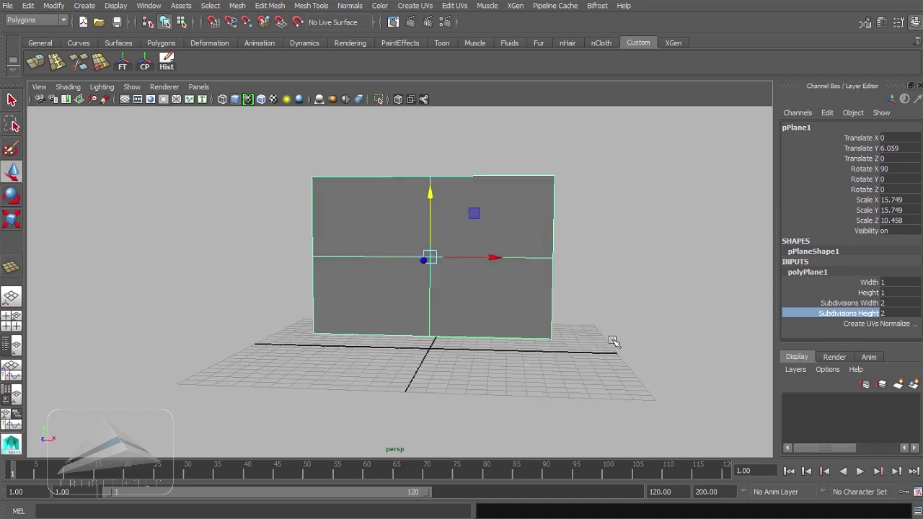
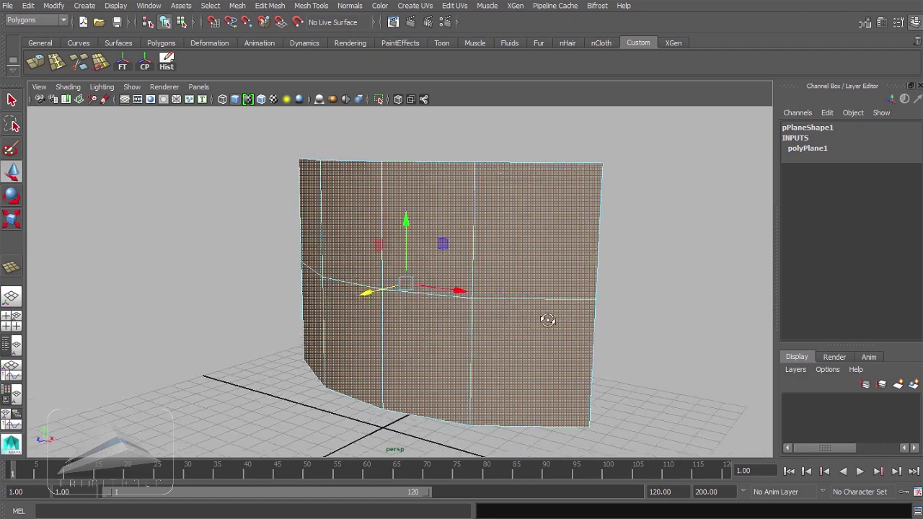
- Extrude all selected faces of the curved panel to give it thickness
left_click(40, 67)
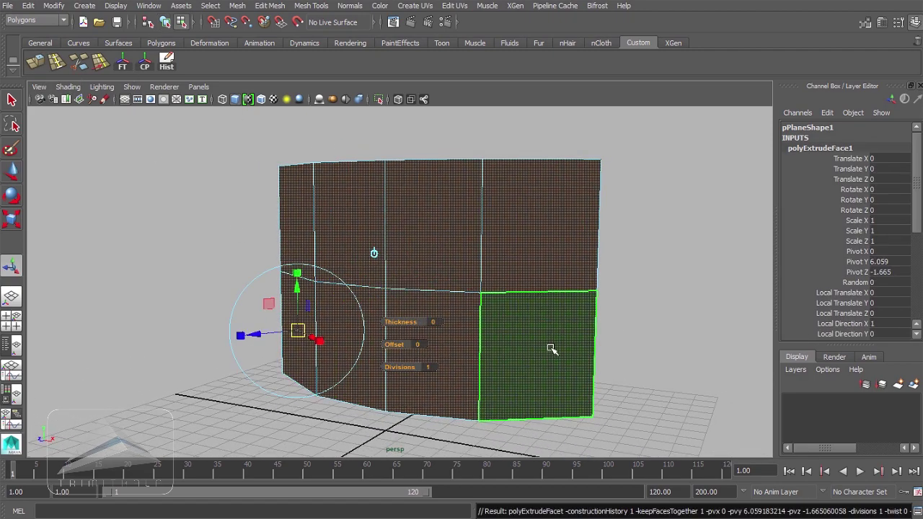
left_click_drag(550, 349, 339, 351, "alt")
left_click(510, 211)
left_click_drag(518, 327, 461, 330, "alt")
left_click_drag(368, 284, 257, 329)
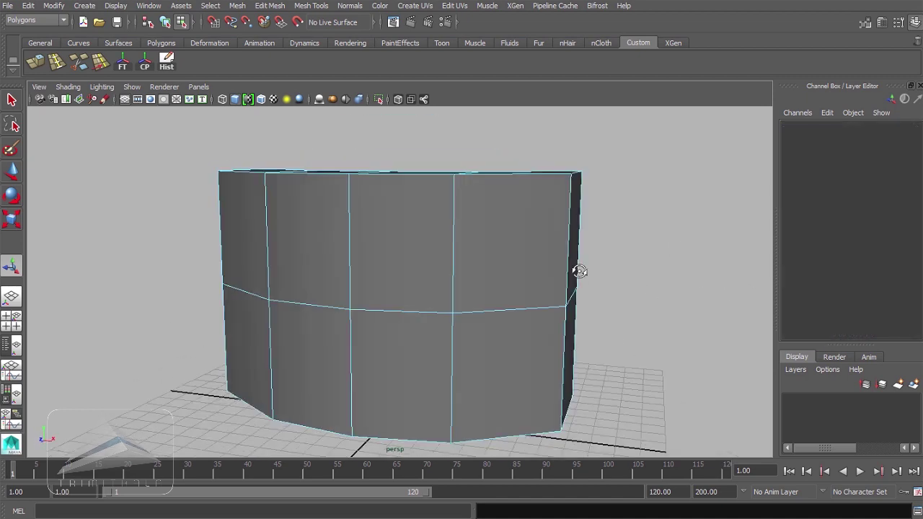
- Extrude all eight front faces and shrink them into a narrow mouth band, scaled to about 0.295, 0.165 and 0.212
left_click(401, 238)
left_click(269, 231, "shift")
left_click(242, 231, "shift")
left_click(248, 324, "shift")
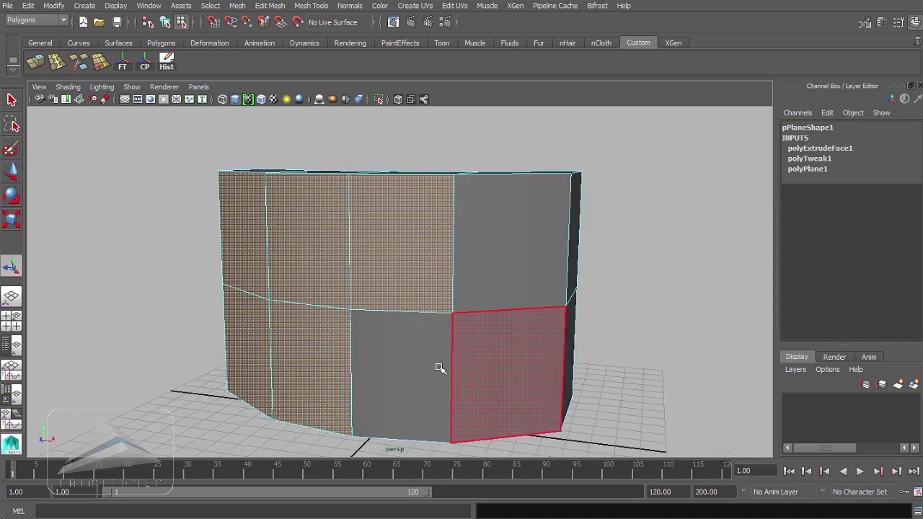
left_click(433, 369, "shift")
left_click(532, 288, "shift")
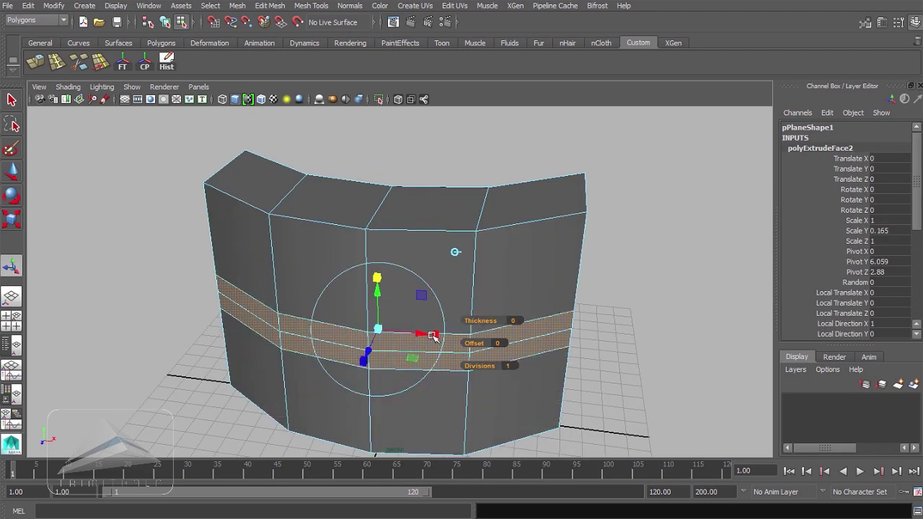
left_click_drag(433, 336, 364, 359)
left_click_drag(336, 373, 356, 346)
- Move the extruded mouth band forward in the side view
left_click_drag(468, 357, 376, 329, "alt")
key("space")
key("space")
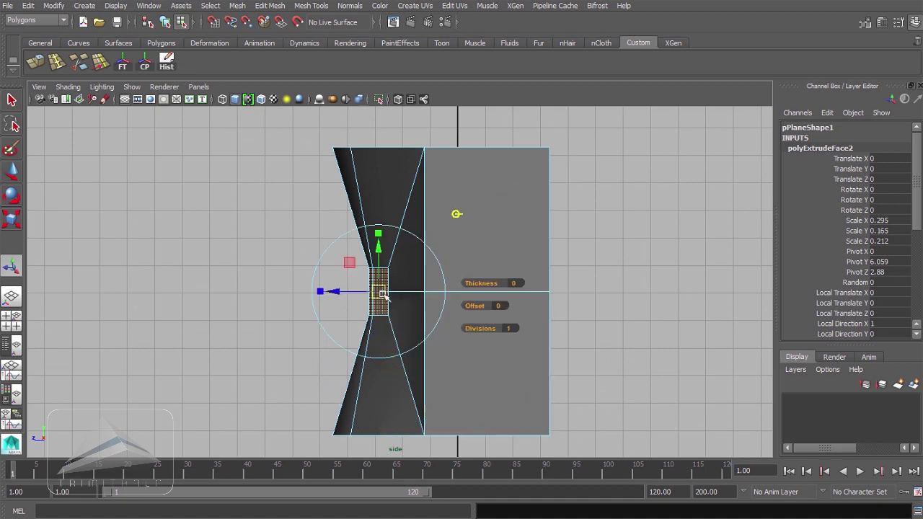
left_click_drag(338, 296, 296, 297)
key("space")
key("space")
left_click(535, 356)
- Scale the mouth band in depth so it follows a stronger curve
left_click_drag(469, 328, 583, 301, "alt")
scroll(461, 281, "up", 4)
left_click_drag(332, 306, 390, 271)
left_click_drag(476, 269, 476, 305, "alt")
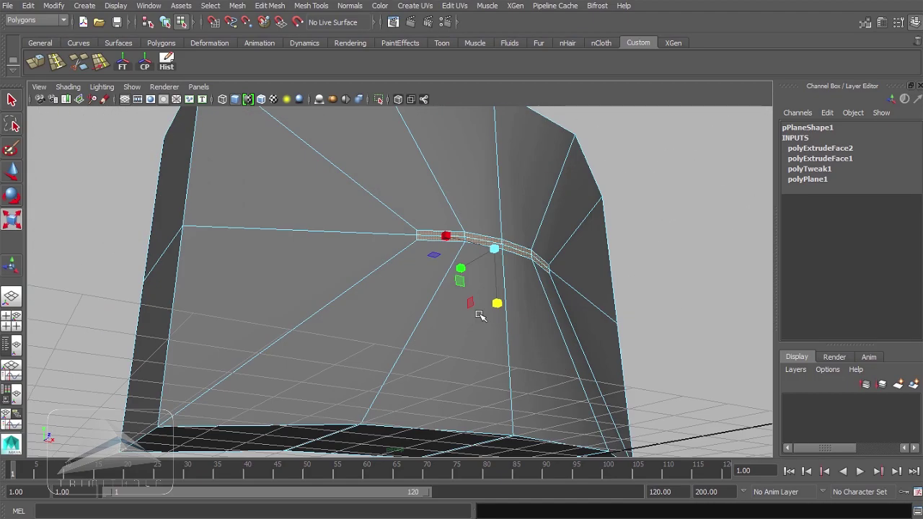
left_click_drag(379, 241, 468, 243, "alt")
left_click_drag(405, 234, 400, 276)
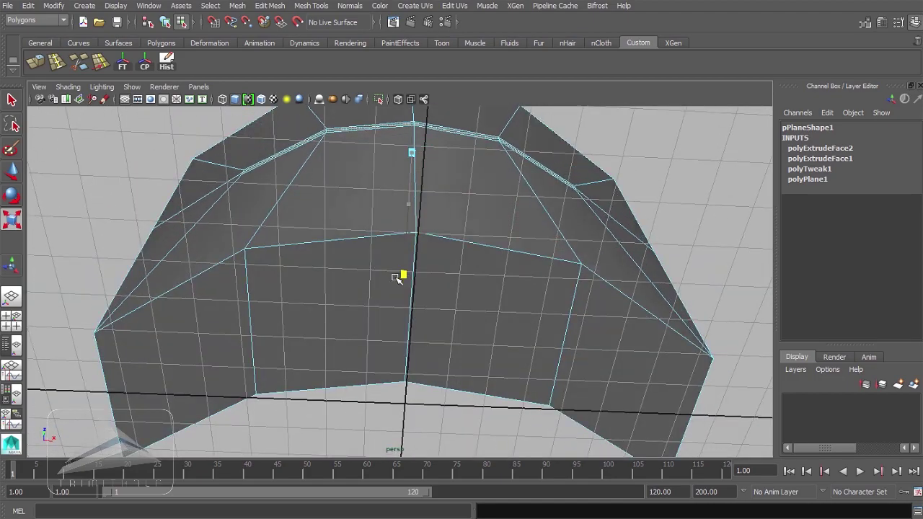
left_click_drag(505, 205, 426, 245, "alt")
- Move the mouth band slightly back toward the panel in the side view, and clear the selection
key("space")
key("space")
left_click(11, 172)
left_click_drag(275, 291, 292, 290)
left_click(599, 313, "alt")
key("space")
key("space")
left_click_drag(540, 310, 590, 307, "alt")
left_click(590, 302)
left_click_drag(590, 303, 593, 284, "alt")
- Delete all faces on the negative X half of the mesh in the front view, and return to object mode
key("space")
left_click_drag(592, 288, 595, 327)
scroll(626, 213, "down", 1)
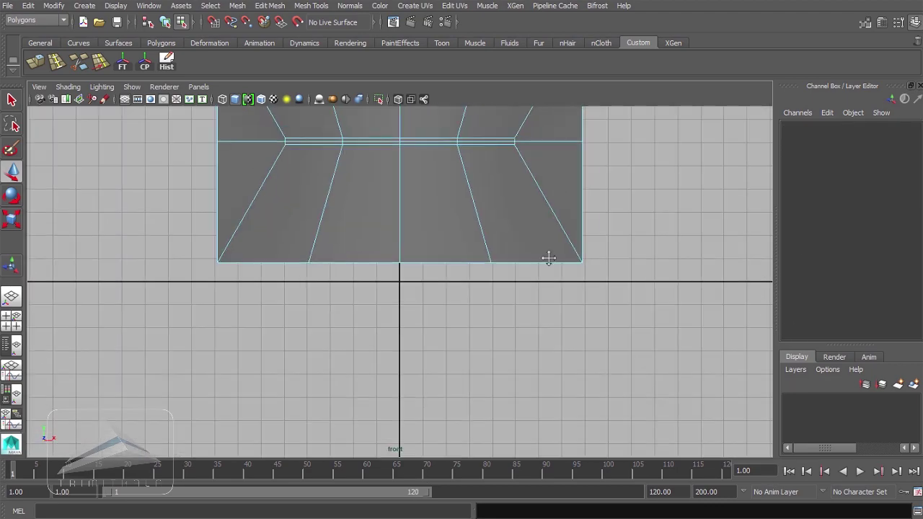
middle_click_drag(548, 258, 517, 408, "alt")
right_click_drag(465, 216, 466, 247)
left_click_drag(326, 471, 353, 469)
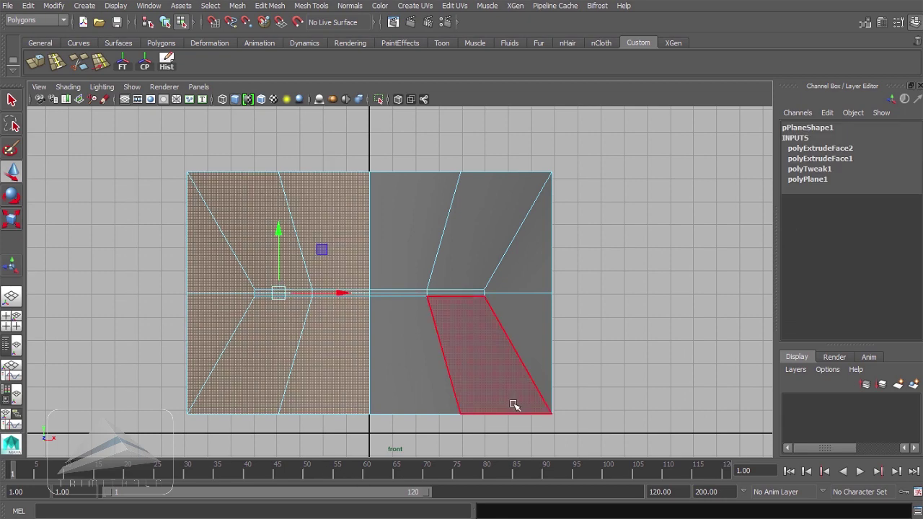
key("Delete")
key("F8")
- Create a mirrored instance of the half mesh with Duplicate Special, grouped under World with Scale X at -1
left_click(31, 8)
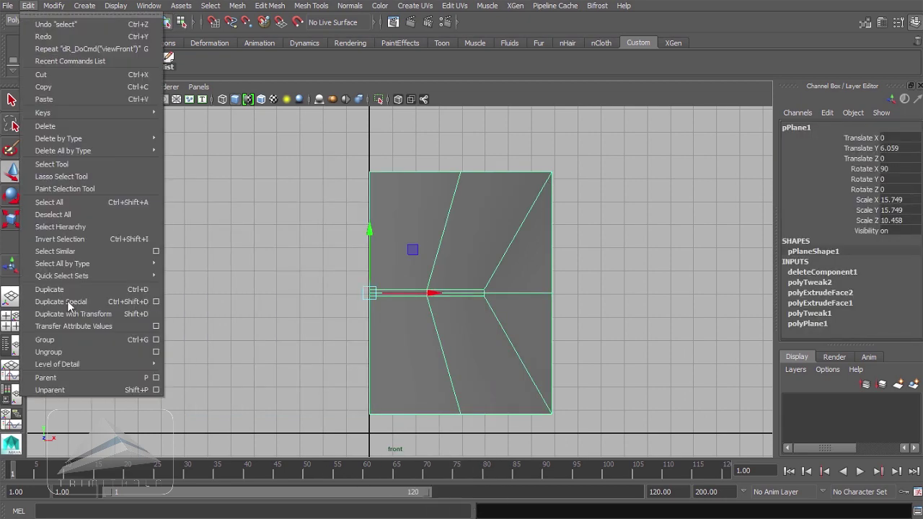
left_click(157, 303)
left_click_drag(722, 93, 734, 79)
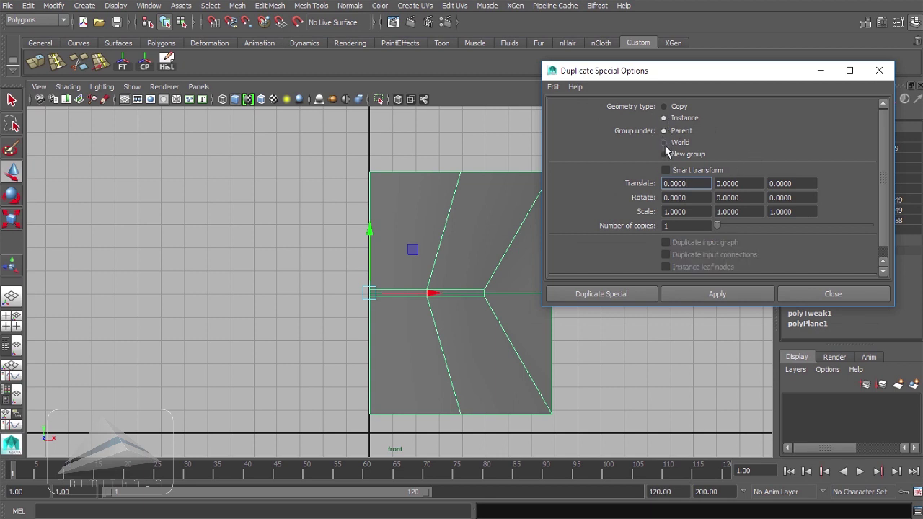
left_click_drag(736, 77, 738, 55)
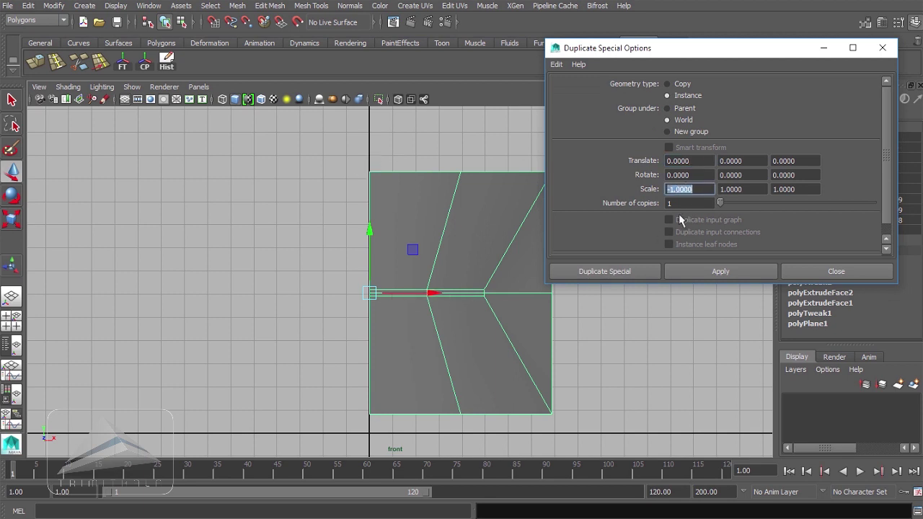
left_click(641, 273)
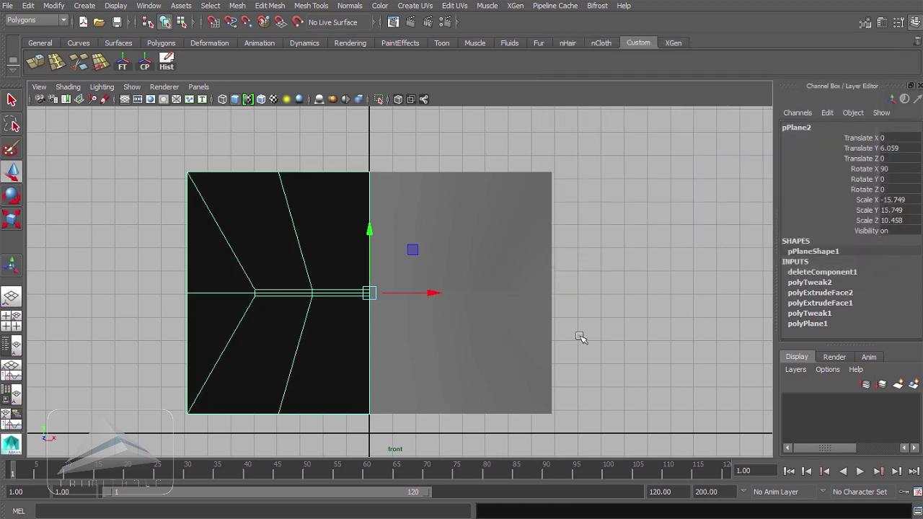
- Change the front view's renderer, and select the original half mesh in the perspective view
left_click(173, 84)
left_click(176, 130)
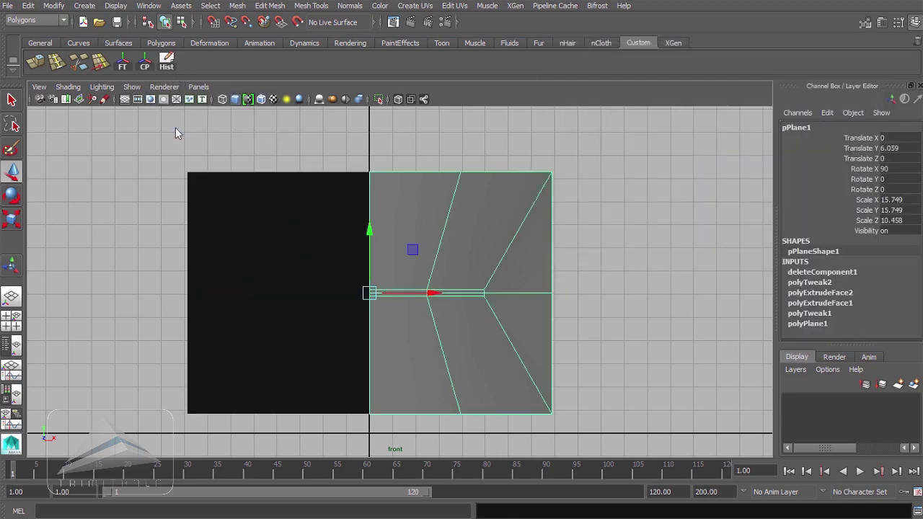
left_click(654, 327)
left_click_drag(465, 341, 447, 317, "alt")
key("space")
left_click_drag(447, 321, 353, 335, "alt")
left_click(392, 269)
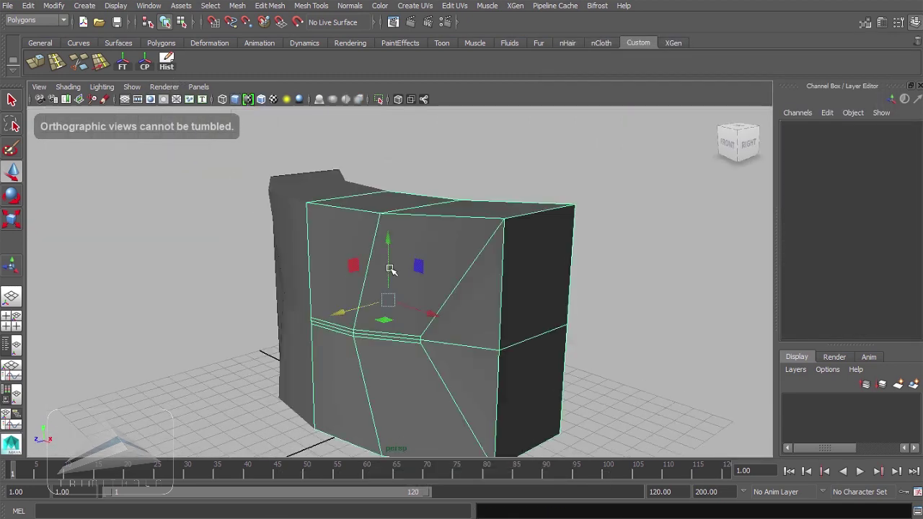
left_click_drag(404, 278, 361, 246, "alt")
- Adjust the perspective view's renderer and turn on wireframe-on-shaded display for both halves
left_click(165, 87)
left_click(189, 103)
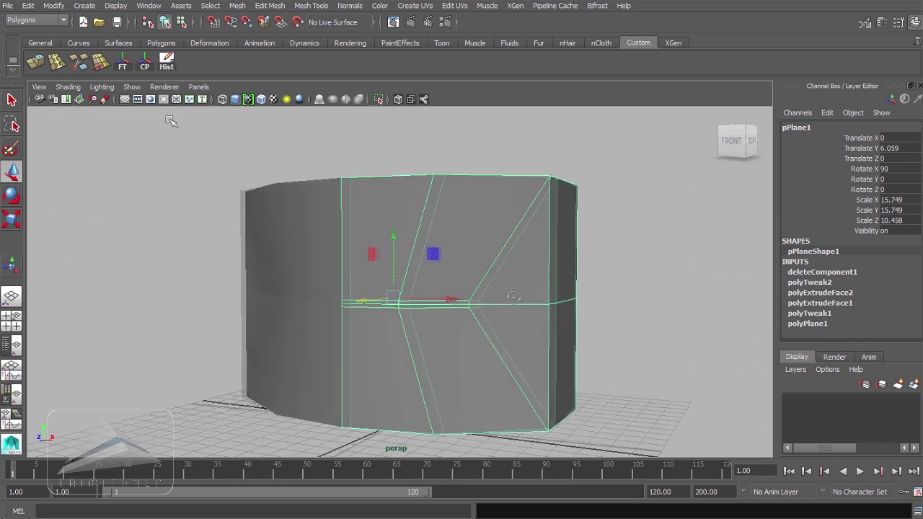
left_click_drag(303, 217, 368, 224, "alt")
left_click(263, 100)
middle_click_drag(453, 324, 389, 325, "alt")
right_click_drag(390, 326, 488, 315, "alt")
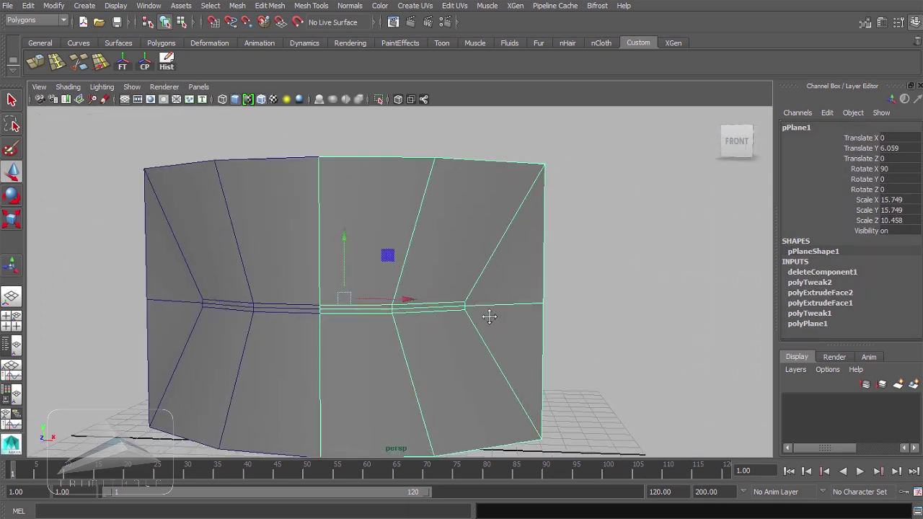
- Move the vertices just above and below the mouth corner slightly inward to make the corner pointed
left_click_drag(488, 315, 432, 319, "alt")
right_click_drag(432, 319, 601, 344, "alt")
left_click_drag(601, 344, 591, 343, "alt")
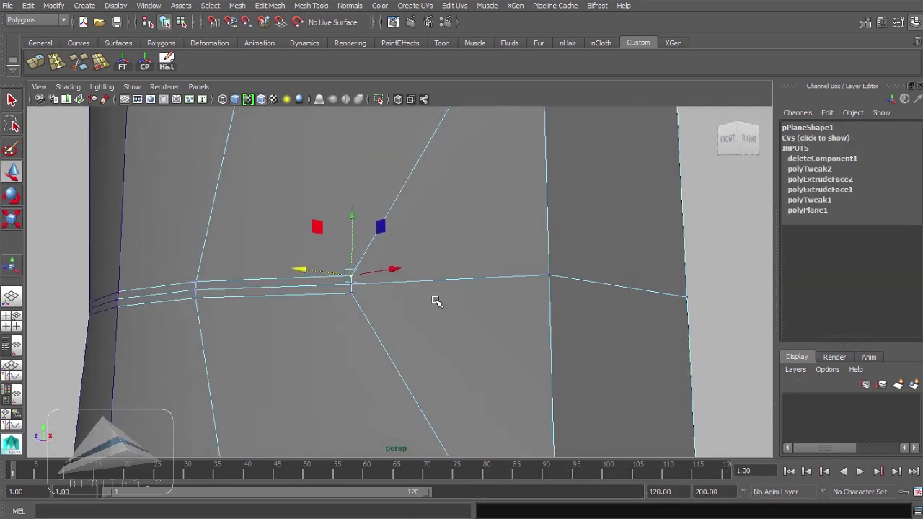
scroll(434, 301, "up", 1)
left_click_drag(349, 275, 344, 298)
left_click(350, 296)
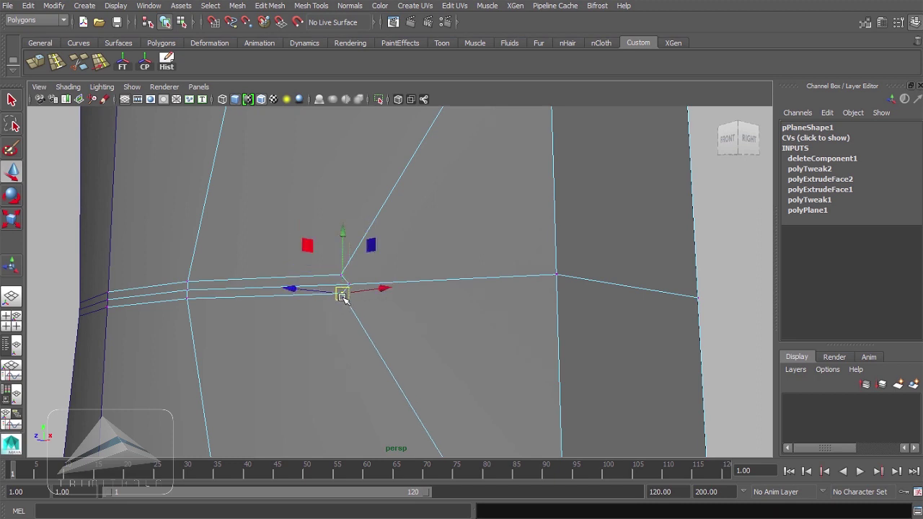
left_click(722, 267)
- Delete the thin strip of faces between the upper and lower lips to open the mouth
scroll(352, 258, "down", 2)
left_click_drag(352, 257, 387, 246, "alt")
right_click_drag(387, 246, 388, 274)
left_click(272, 280)
left_click(280, 286, "shift")
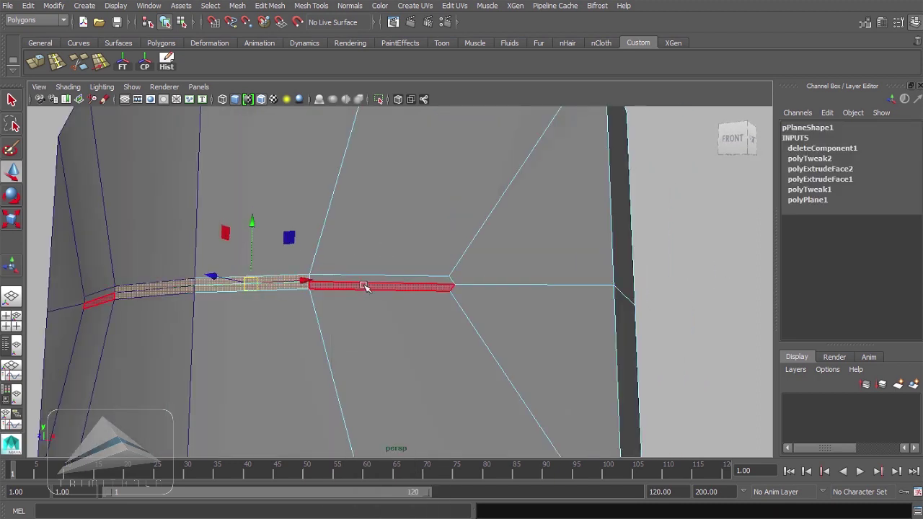
key("Delete")
- Select the border edges around the mouth opening, including the pointed corner, and scale them vertically to narrow the slit
right_click(351, 196)
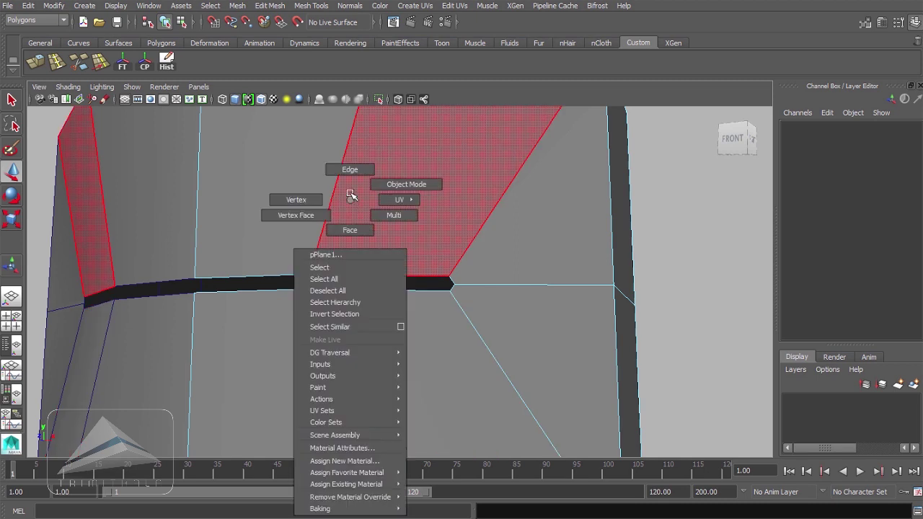
right_click_drag(351, 193, 350, 170)
left_click(278, 274)
left_click(287, 290, "shift")
left_click(371, 274, "shift")
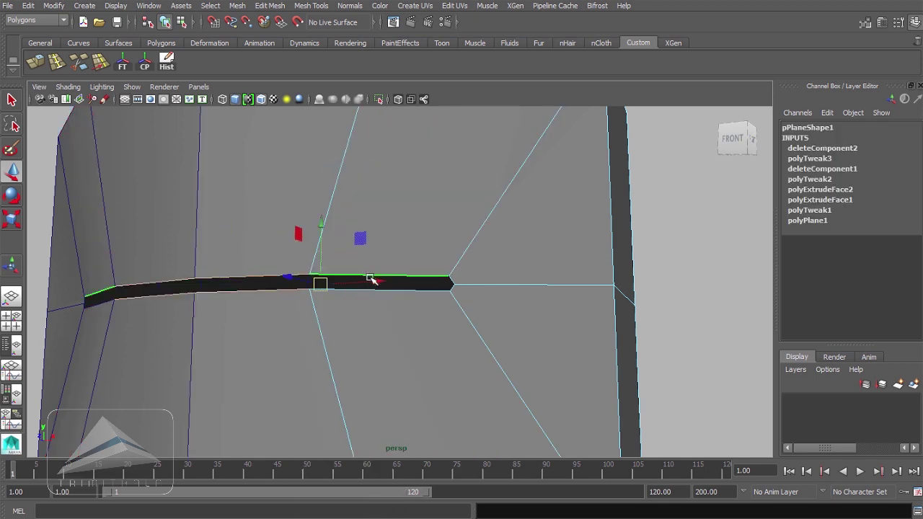
left_click(451, 282)
key("ctrl+z")
right_click_drag(497, 305, 626, 330, "alt")
left_click(540, 279, "shift")
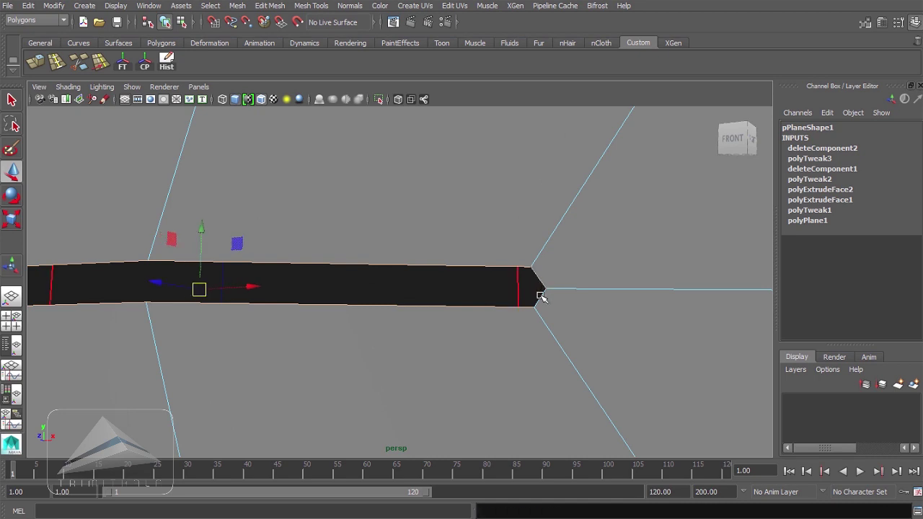
left_click_drag(654, 336, 375, 344, "alt")
left_click(282, 333)
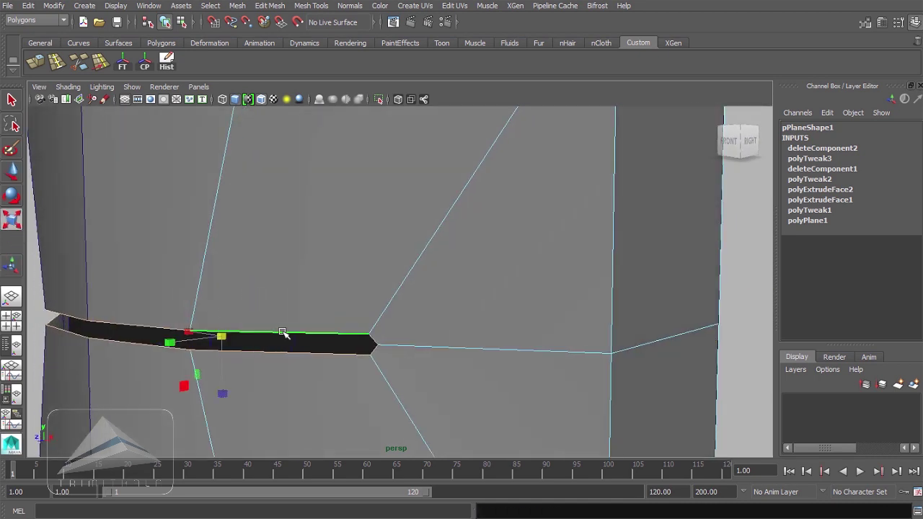
left_click_drag(227, 393, 697, 367)
left_click(697, 367)
right_click_drag(697, 368, 447, 356, "alt")
- Split the half mesh in the front view with a lip outline running from the centre line above the slit, around the corner, to the centre line below
key("space")
left_click_drag(447, 356, 461, 398)
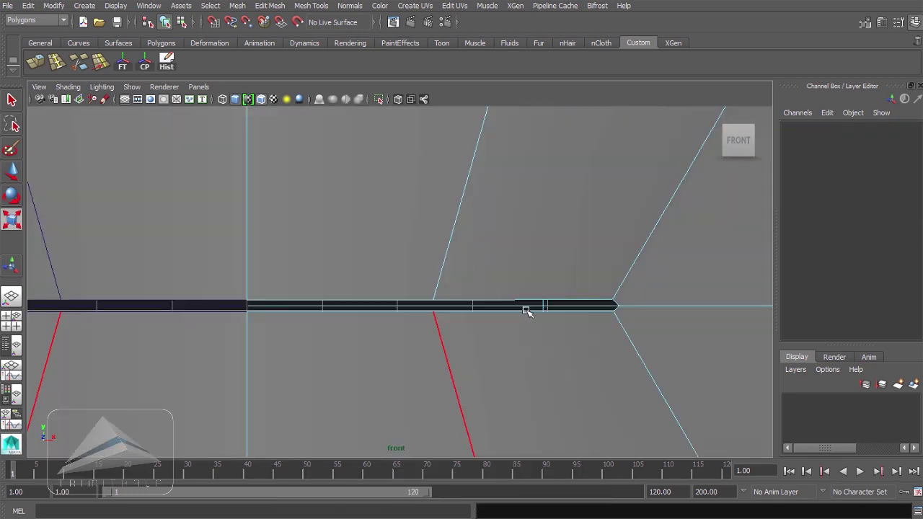
right_click_drag(527, 311, 297, 300, "alt")
right_click_drag(360, 259, 436, 257, "alt")
middle_click_drag(496, 258, 496, 271, "alt")
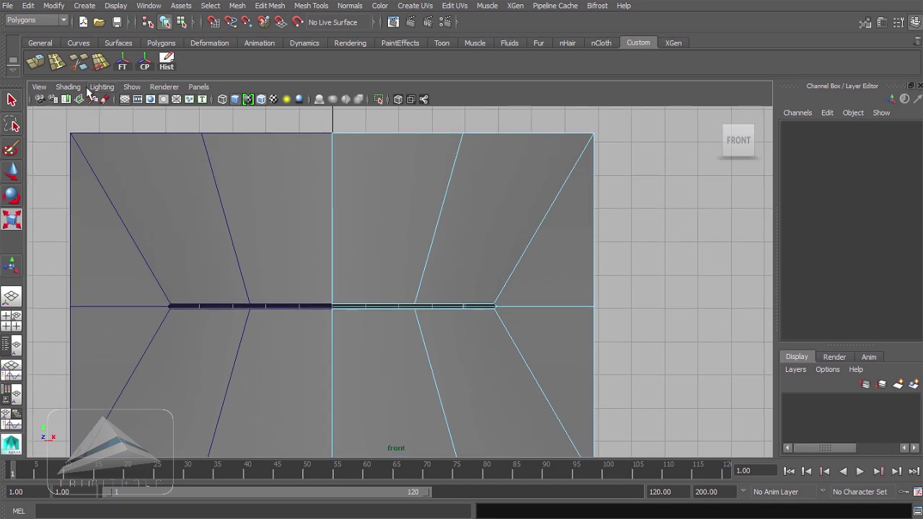
scroll(339, 274, "up", 2)
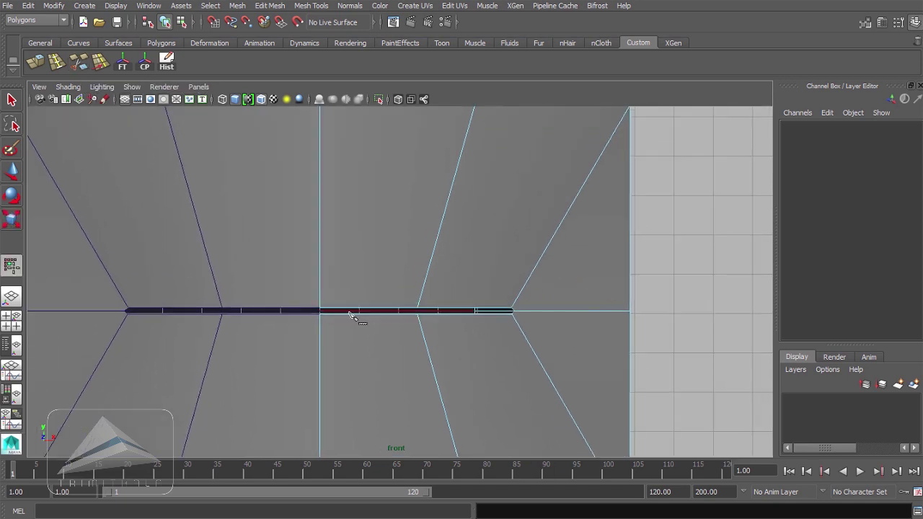
left_click(320, 266)
scroll(522, 313, "up", 2)
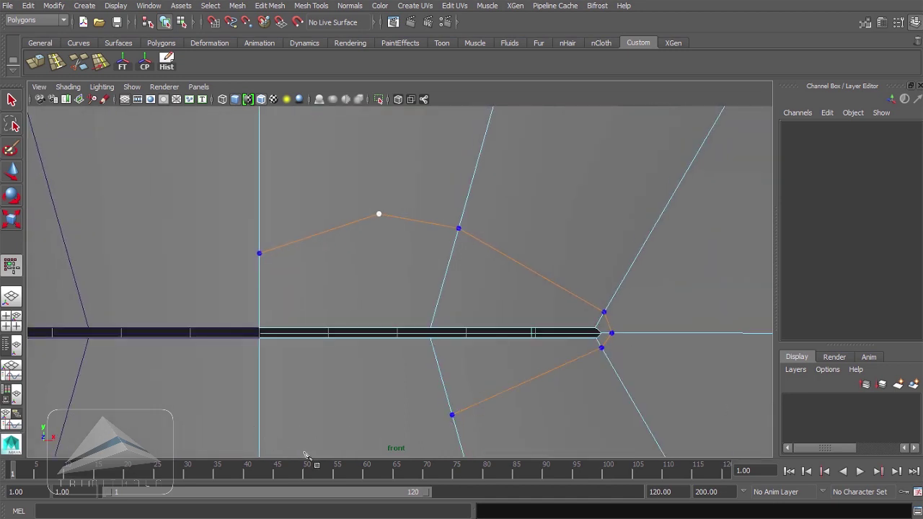
middle_click_drag(304, 452, 326, 386, "alt")
left_click(281, 377)
right_click(281, 377)
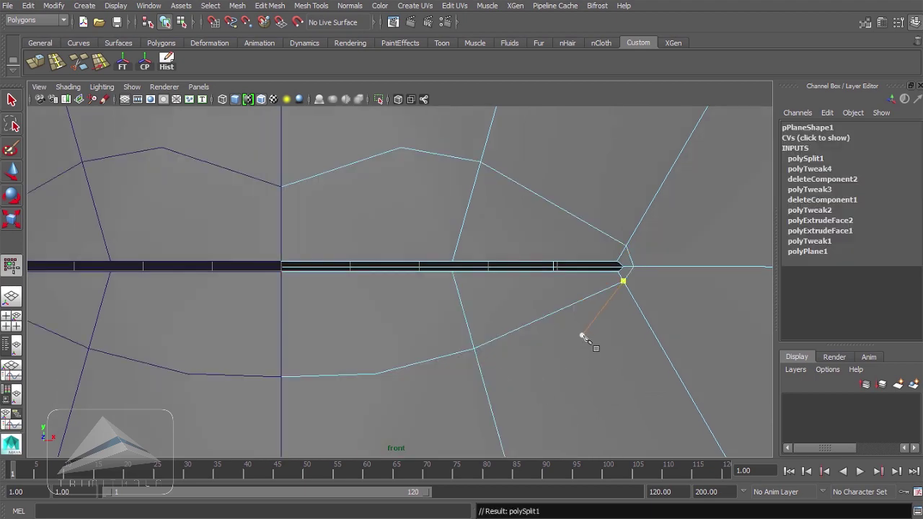
right_click_drag(579, 332, 353, 299, "alt")
left_click_drag(246, 276, 209, 268, "alt")
key("w")
- Insert an edge loop through the mesh's outer rim faces, between the centre line and the first vertical edge, in the perspective view
right_click_drag(49, 196, 769, 373, "alt")
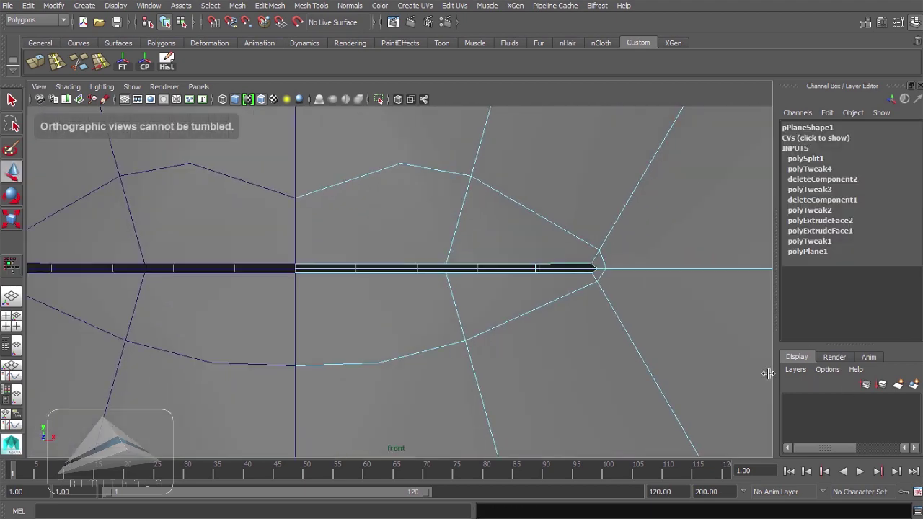
middle_click_drag(768, 373, 678, 372, "alt")
right_click_drag(625, 342, 521, 304, "alt")
middle_click_drag(521, 304, 521, 363, "alt")
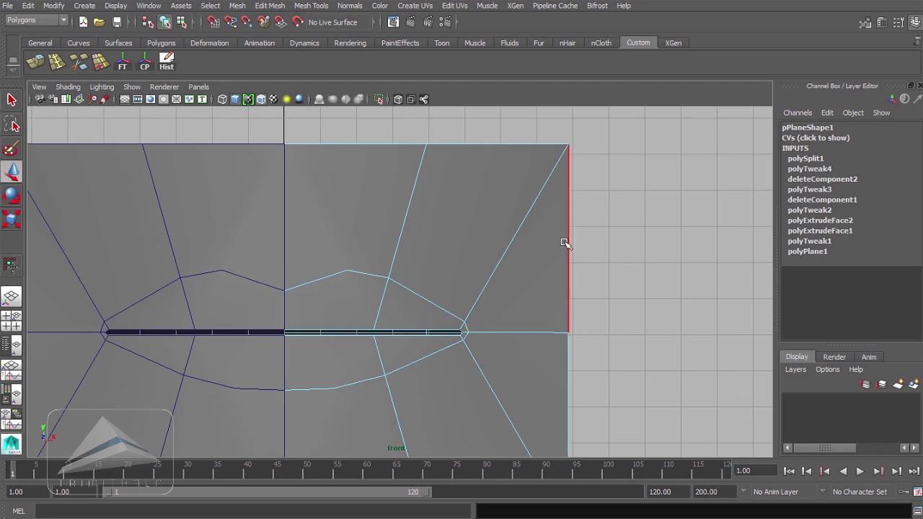
right_click_drag(379, 327, 464, 317, "alt")
key("space")
left_click_drag(460, 346, 397, 308)
right_click_drag(396, 309, 564, 348, "alt")
left_click_drag(565, 349, 461, 287, "alt")
left_click(58, 64)
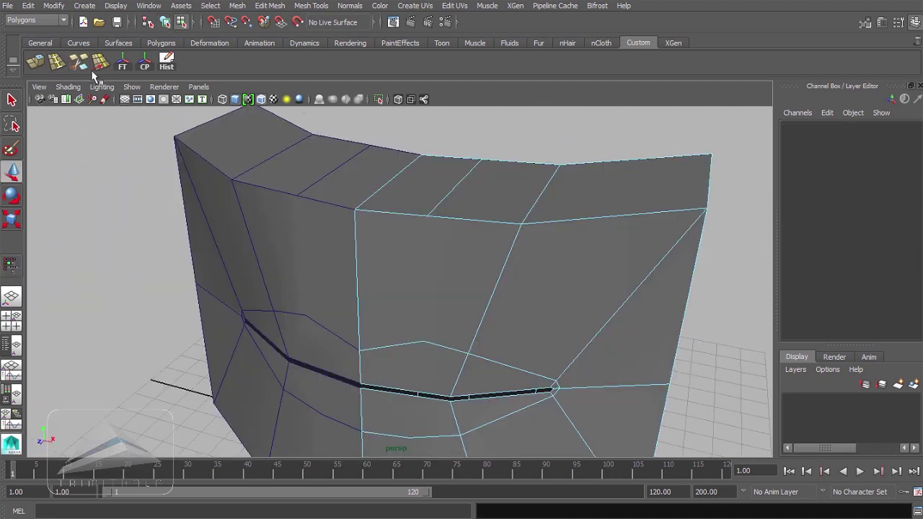
- Split edges from the upper lip's peak vertex to the mesh's top edge and from the matching lower lip vertex to the bottom edge
left_click(98, 66)
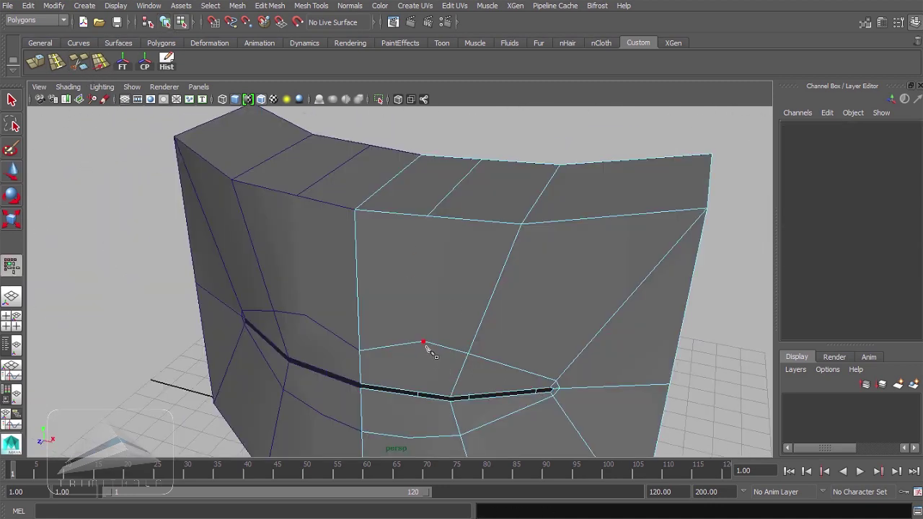
left_click(428, 217)
key("Return")
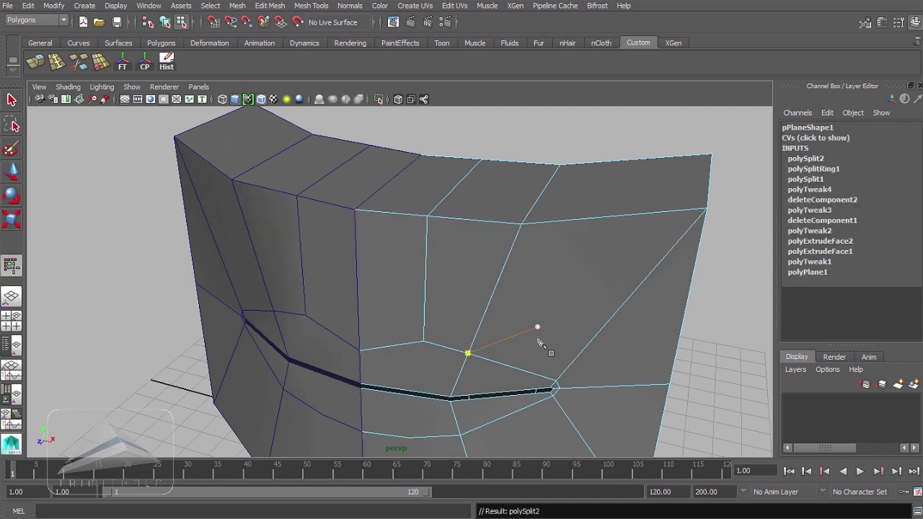
left_click_drag(529, 361, 580, 201, "alt")
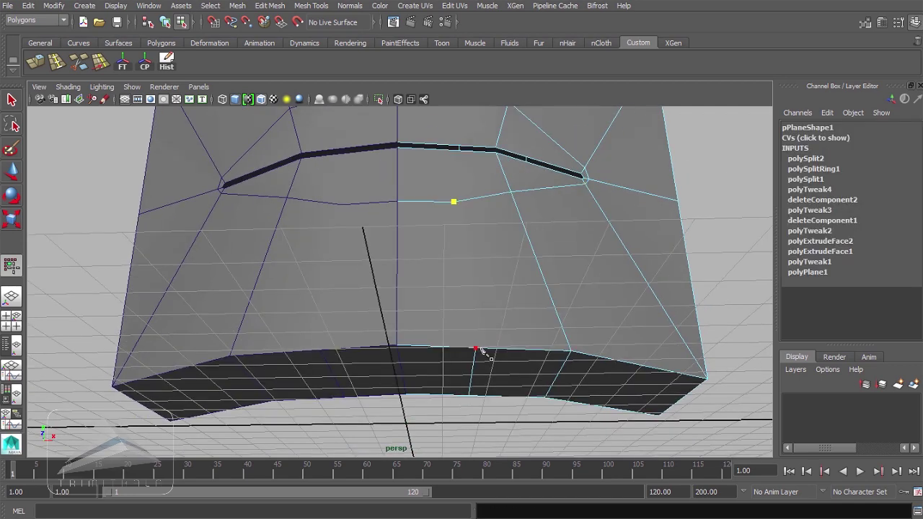
key("Return")
- Split edges from the upper lip's peak vertex and the matching lower lip vertex to the border of the mouth opening
left_click_drag(560, 239, 554, 276, "alt")
right_click_drag(554, 276, 597, 261, "alt")
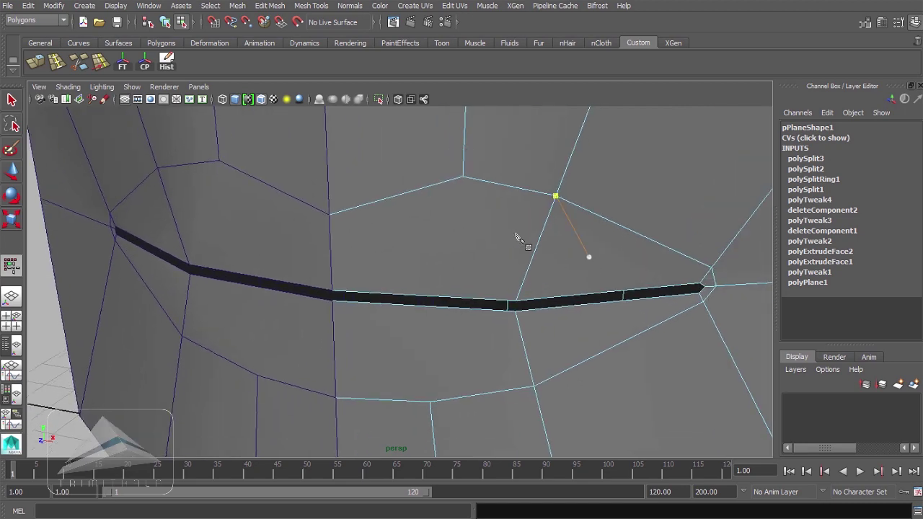
key("Return")
left_click(429, 402)
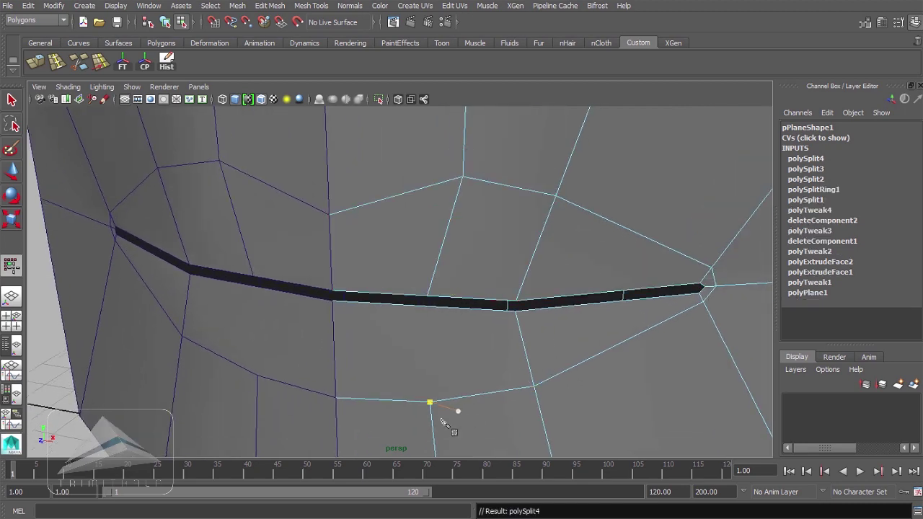
key("Return")
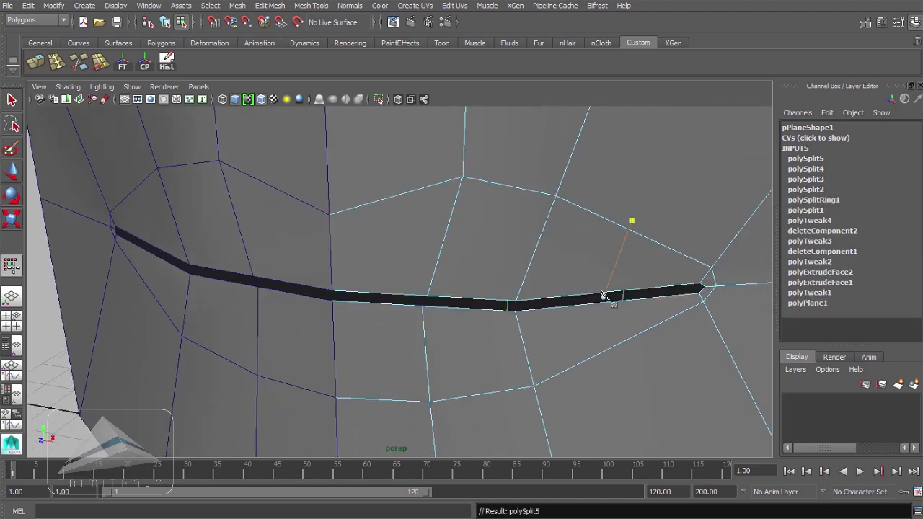
- Select the front part of the new vertical edge loop beside the centre line and move it forward to round the surface
key("f")
double_click(440, 215)
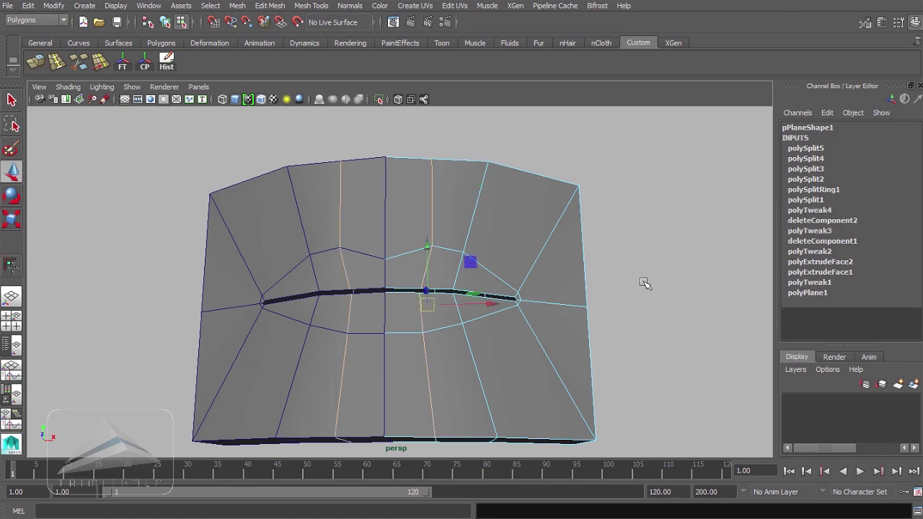
left_click_drag(644, 283, 750, 304, "alt")
right_click_drag(750, 304, 570, 267, "alt")
left_click_drag(364, 501, 364, 501, "ctrl")
left_click_drag(360, 306, 515, 238, "alt")
right_click_drag(515, 239, 592, 231, "alt")
middle_click_drag(592, 230, 556, 335, "alt")
left_click_drag(555, 334, 436, 174, "alt")
- Select the front part of the next vertical edge loop outward and adjust its depth to smooth the mesh's curvature
left_click_drag(555, 286, 474, 217, "alt")
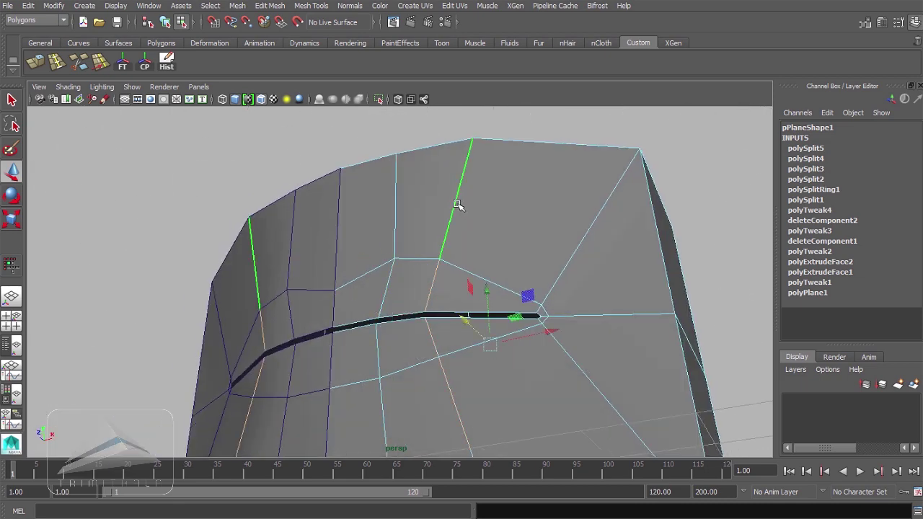
left_click_drag(773, 293, 519, 318, "alt")
scroll(546, 308, "down", 5)
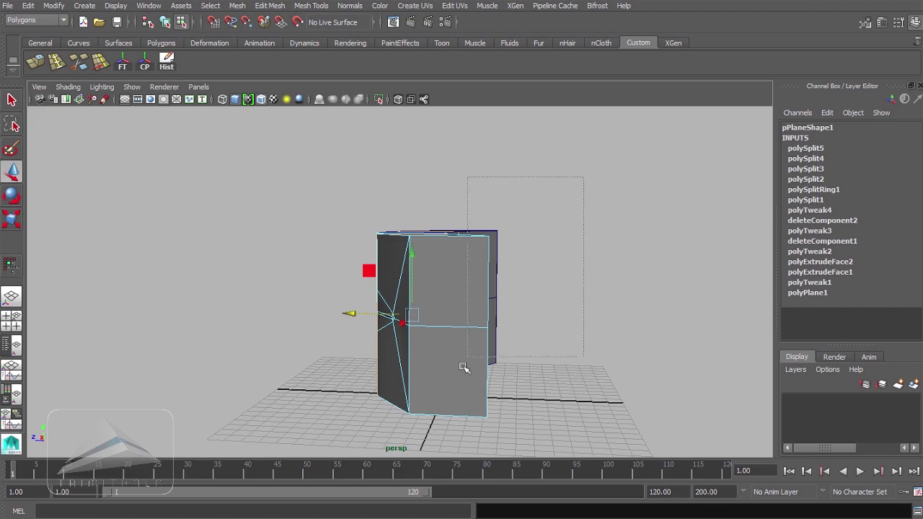
left_click_drag(455, 327, 584, 206, "alt")
scroll(483, 169, "up", 5)
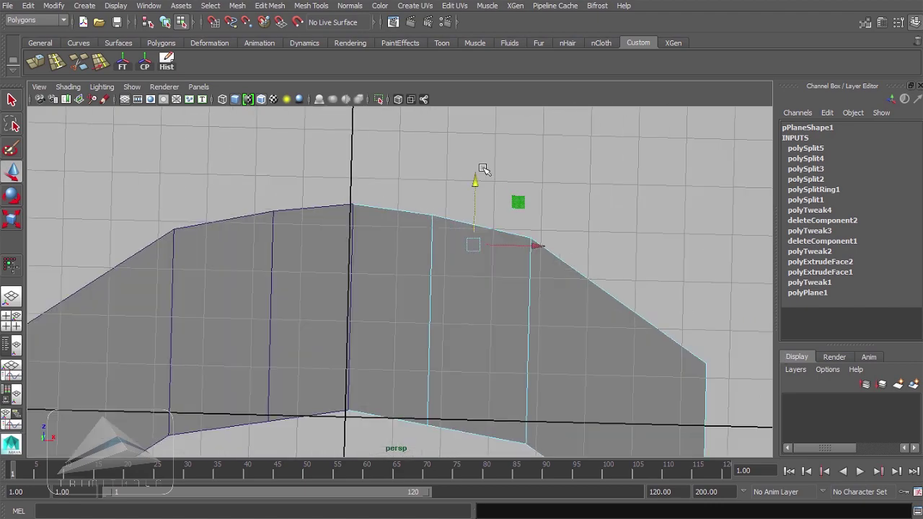
left_click_drag(473, 181, 473, 187)
left_click_drag(619, 310, 500, 346, "alt")
middle_click_drag(566, 347, 550, 310, "alt")
left_click_drag(638, 273, 651, 305, "alt")
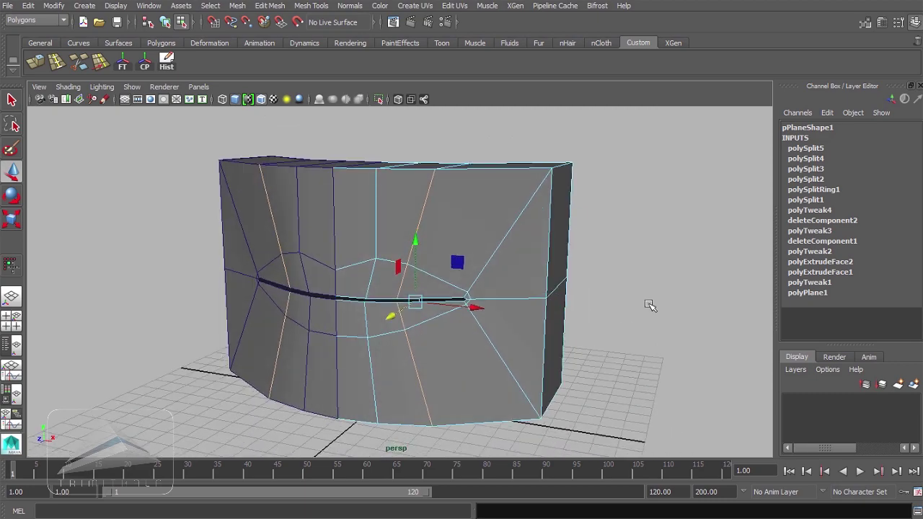
left_click(651, 305)
- Insert a vertical edge loop through both lips between the outer vertical loop and the mouth corner
mouse_move(559, 306)
left_mouse_down("alt")
mouse_move(641, 280)
mouse_move(694, 336)
mouse_move(552, 243)
mouse_move(546, 311)
mouse_move(566, 318)
left_mouse_up("alt")
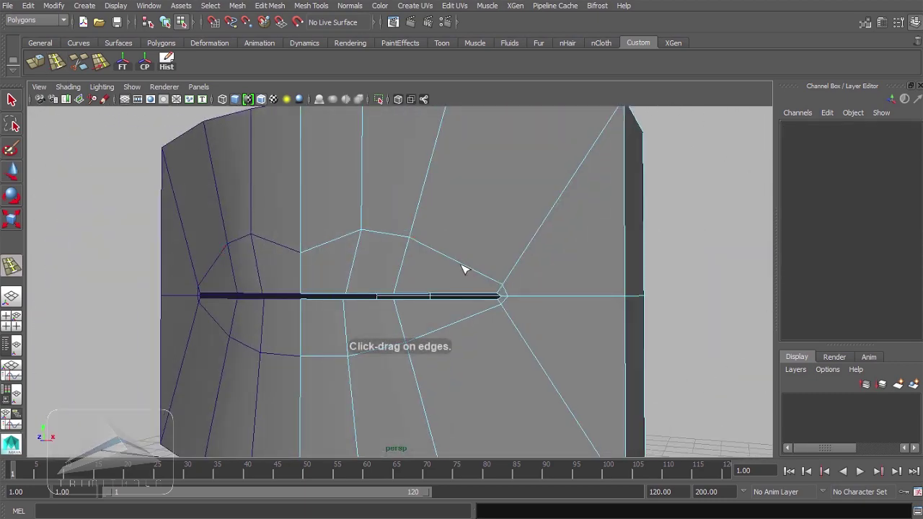
left_click_drag(463, 270, 529, 264)
right_click_drag(529, 264, 203, 271, "alt")
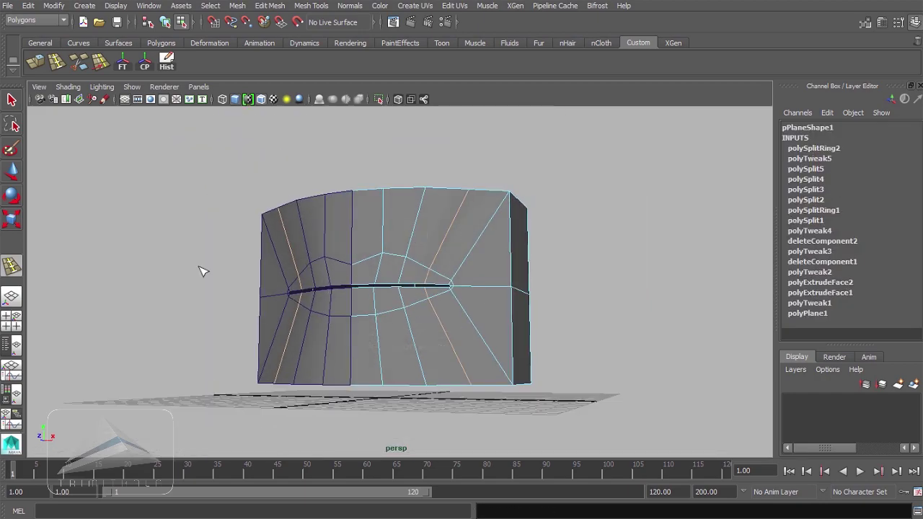
- Deselect the back edges of the new loop near the mouth corner and move its front part slightly forward to round the curve
key("w")
left_click_drag(551, 288, 396, 317, "alt")
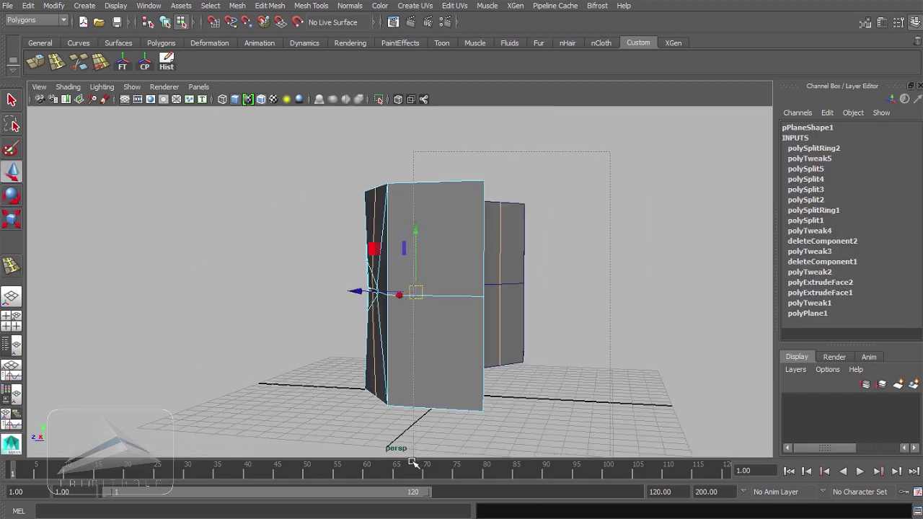
left_click_drag(413, 462, 411, 461, "ctrl")
left_click_drag(469, 289, 428, 260, "alt")
right_click_drag(429, 260, 487, 262, "alt")
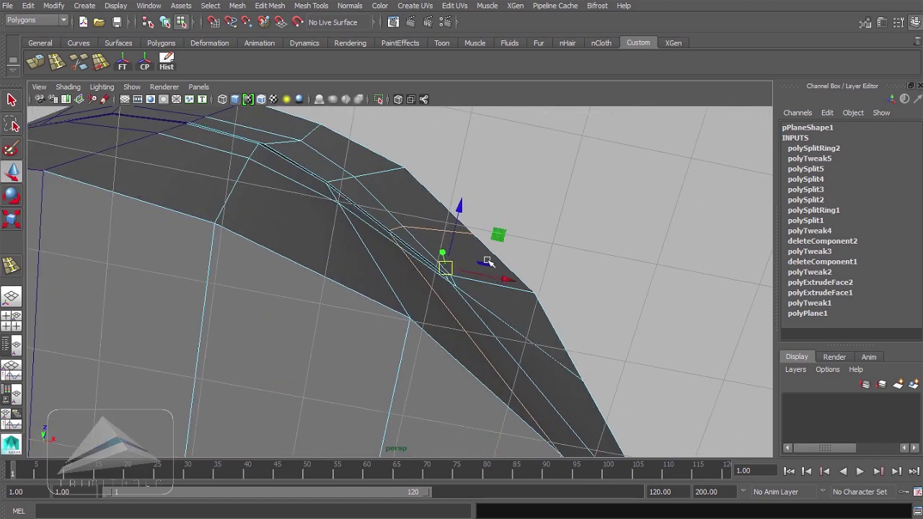
left_click_drag(461, 206, 461, 201)
right_click_drag(432, 245, 336, 264, "alt")
left_click_drag(361, 267, 357, 392, "alt")
left_click(655, 303)
- Select the upper lip's outline edges from the centre line to the corner and move them forward in the side view
left_click_drag(432, 303, 509, 305, "alt")
right_click_drag(509, 306, 527, 305, "alt")
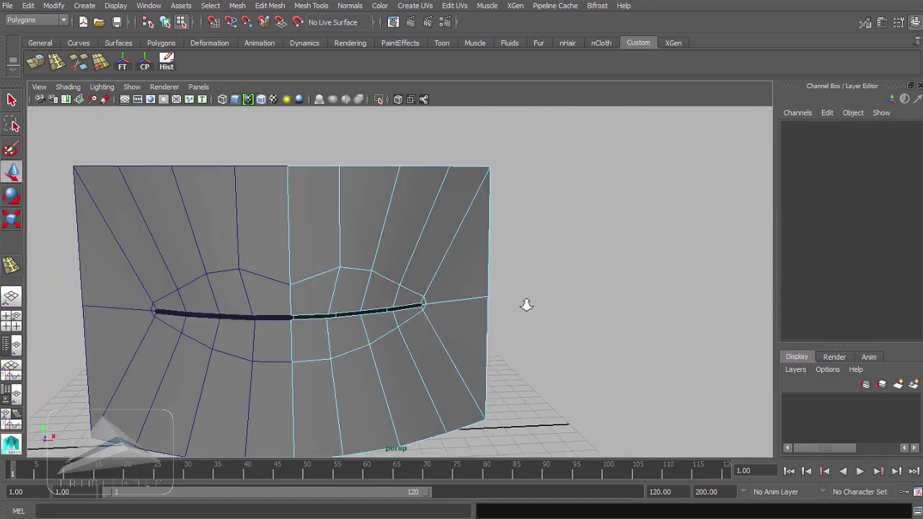
left_click_drag(534, 303, 391, 324, "alt")
right_click(402, 242)
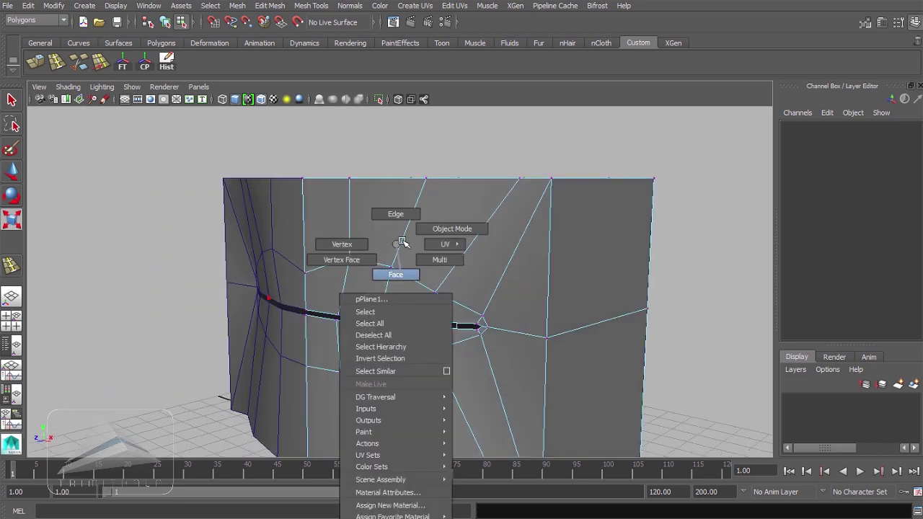
left_click(395, 213)
left_click(365, 264)
left_click_drag(434, 289, 291, 362, "alt")
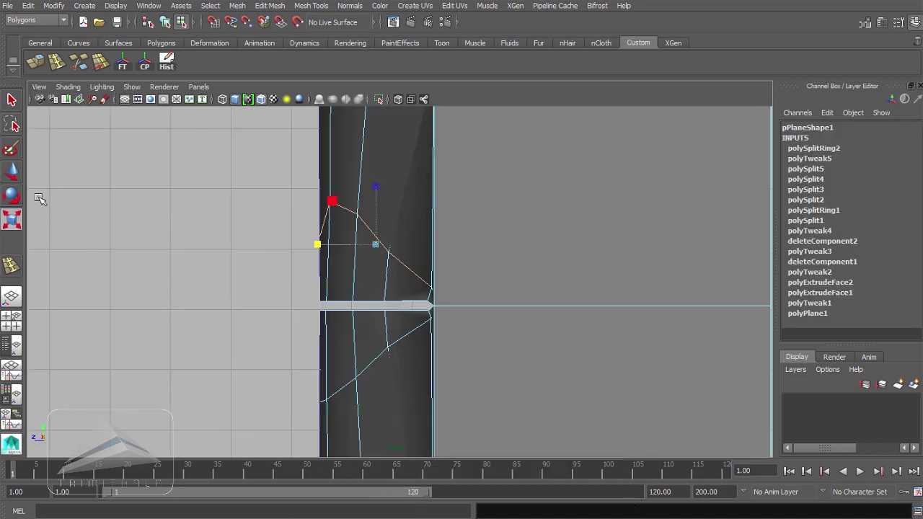
left_click(11, 171)
right_click_drag(561, 346, 399, 301, "alt")
middle_click_drag(400, 300, 402, 298, "alt")
left_click_drag(391, 263, 371, 260)
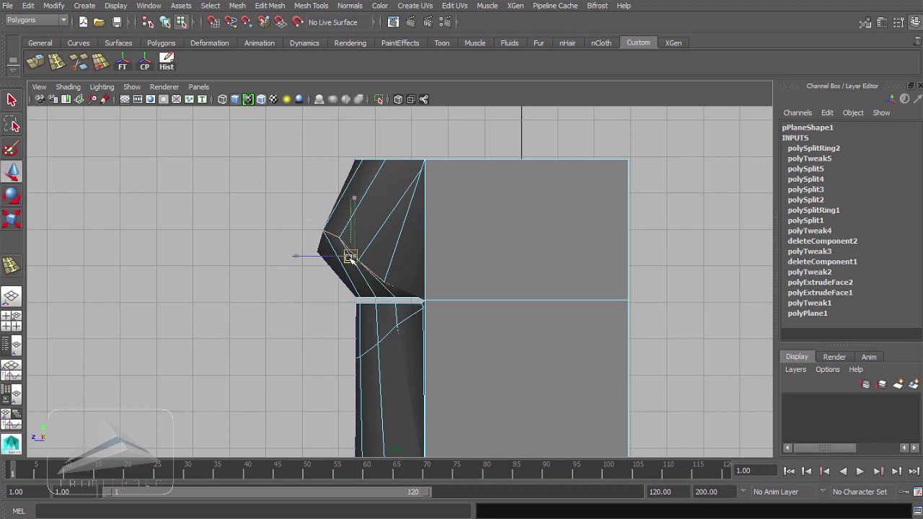
- Move the upper lip's outline near the mouth corner back toward the face, shifting the vertex beside the corner slightly inward
left_click_drag(410, 304, 512, 238, "alt")
left_click(512, 238)
left_click_drag(501, 167, 493, 188)
right_click_drag(518, 245, 467, 243)
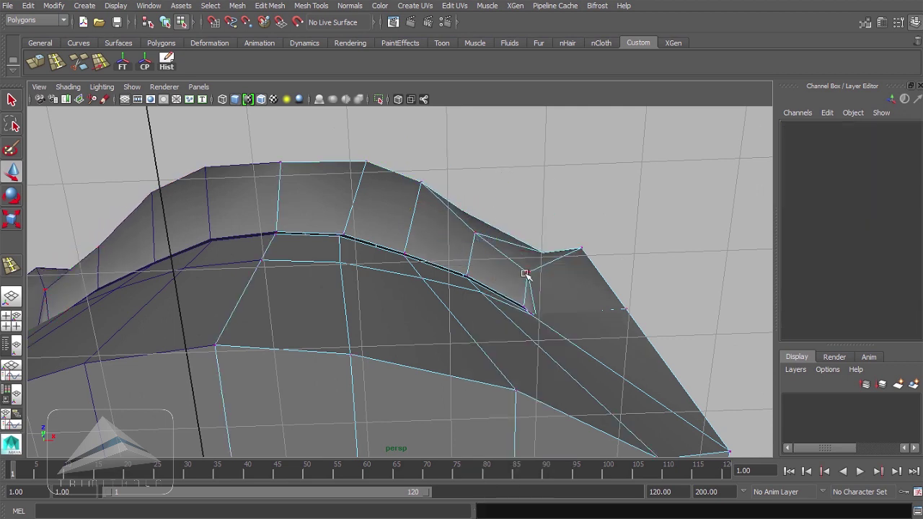
left_click(526, 273)
left_click_drag(531, 214, 531, 224)
left_click_drag(527, 281, 588, 282)
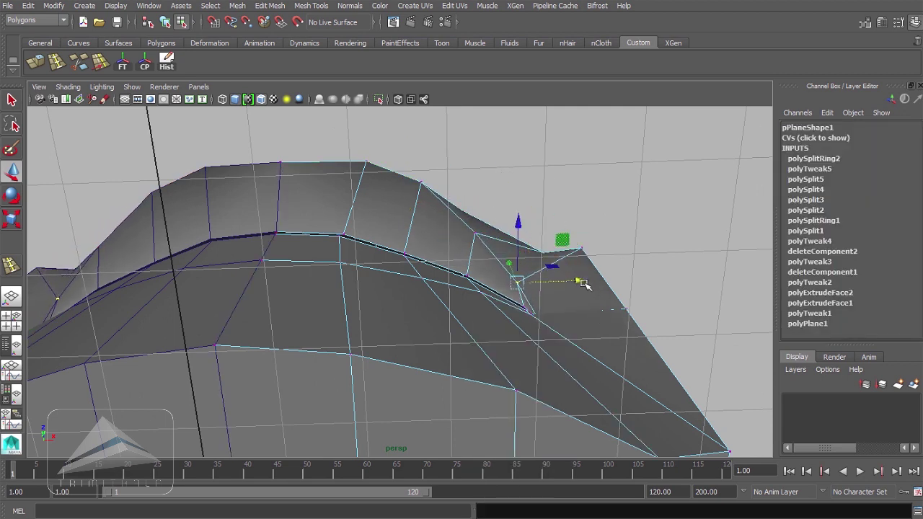
left_click(514, 184)
left_click_drag(508, 181, 438, 198, "alt")
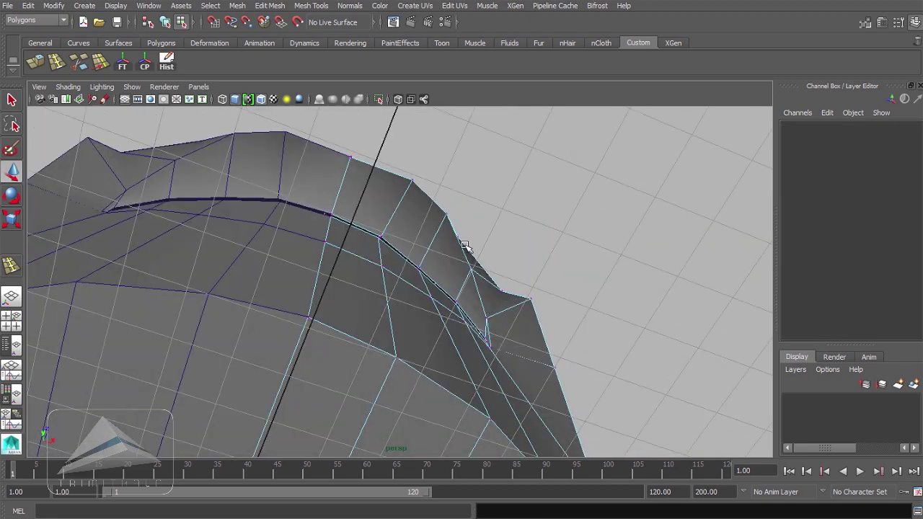
- Select the lower lip's outline edges on both sides of the centre line and move them forward in the side view
left_click_drag(465, 246, 350, 299, "alt")
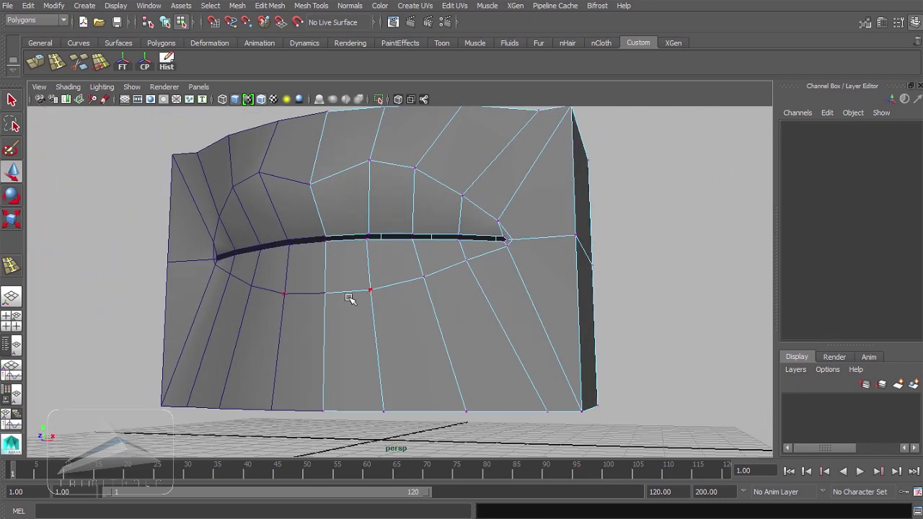
right_click_drag(350, 299, 355, 264)
left_click(441, 271, "shift")
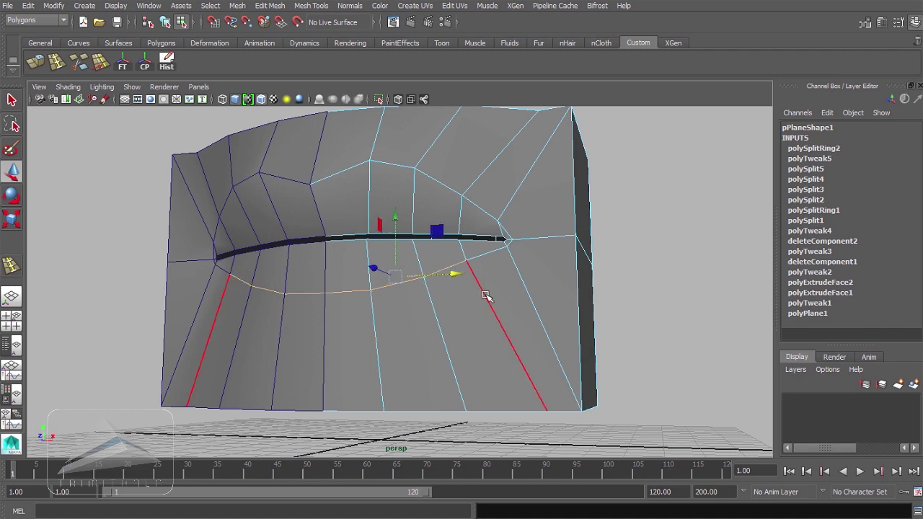
key("space")
key("space")
left_click_drag(376, 342, 360, 338)
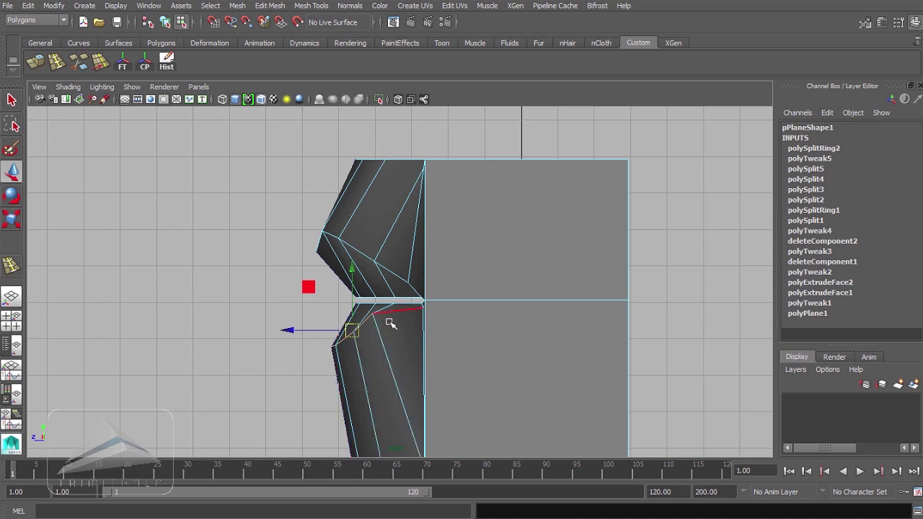
- Move the lower lip's outline vertex near the mouth corner slightly back and down in the side view
left_click(357, 278)
left_click(373, 314)
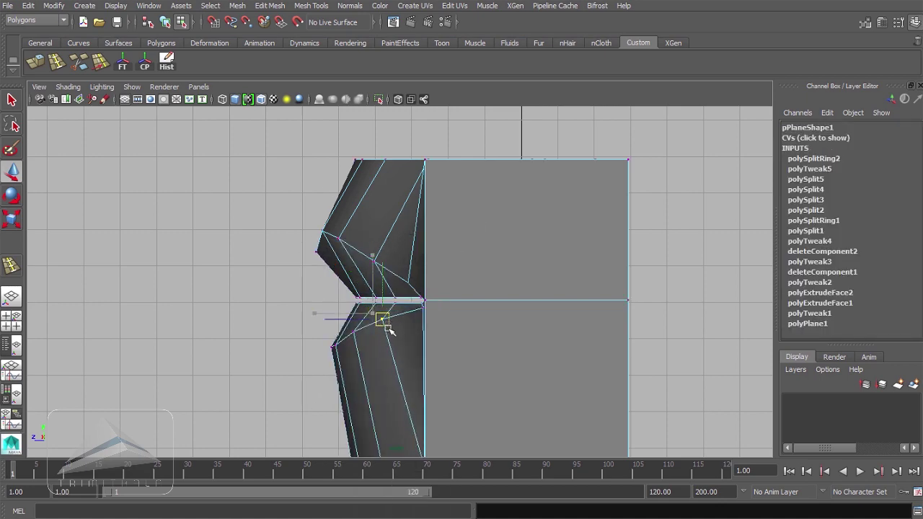
left_click_drag(502, 342, 433, 286, "alt")
left_click(584, 248)
left_click_drag(584, 248, 544, 307, "alt")
- Select the front vertices along the mesh's upper boundary and move them up and forward in the side view
middle_click_drag(543, 307, 465, 305, "alt")
key("space")
key("space")
right_click_drag(465, 304, 470, 304, "alt")
left_click_drag(390, 241, 311, 172)
left_click_drag(294, 218, 305, 186)
left_click_drag(305, 189, 519, 271, "alt")
left_click(534, 158)
- Insert an edge loop around the mouth between the lip outline and the mesh's outer boundary
right_click_drag(498, 268, 499, 223)
left_click(454, 241)
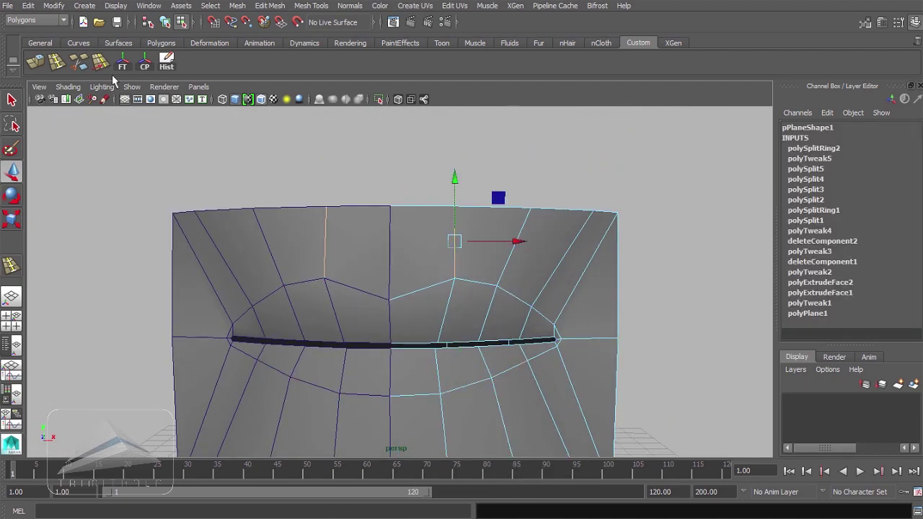
left_click(101, 63)
left_click_drag(484, 264, 330, 233, "alt")
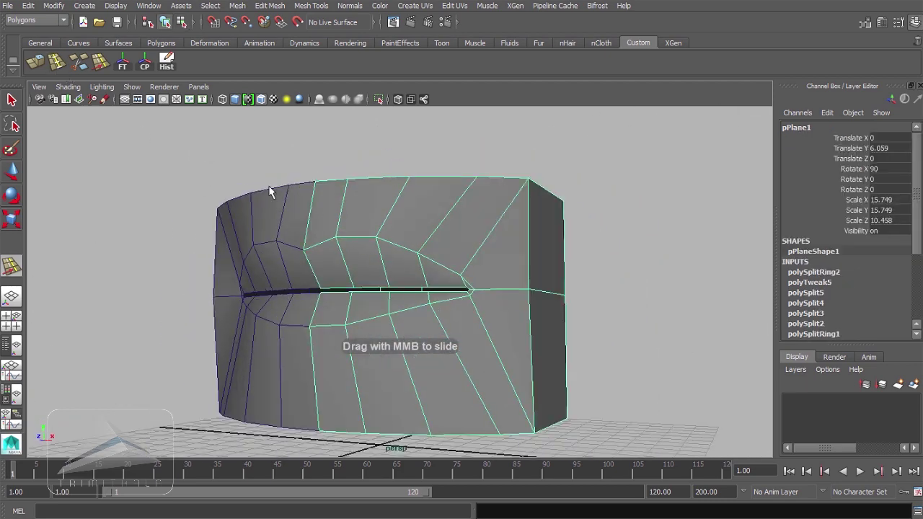
left_click_drag(484, 242, 485, 240)
left_click_drag(505, 278, 438, 280, "alt")
left_click(11, 175)
- Keep only the new loop's front edges above the upper lip selected and move them slightly back in the side view
left_click_drag(455, 224, 375, 223, "alt")
mouse_move(395, 231)
right_mouse_down("alt")
mouse_move(482, 250)
mouse_move(389, 237)
mouse_move(402, 239)
right_mouse_up("alt")
key("space")
key("space")
middle_click_drag(464, 309, 460, 210, "alt")
left_click_drag(449, 169, 413, 404)
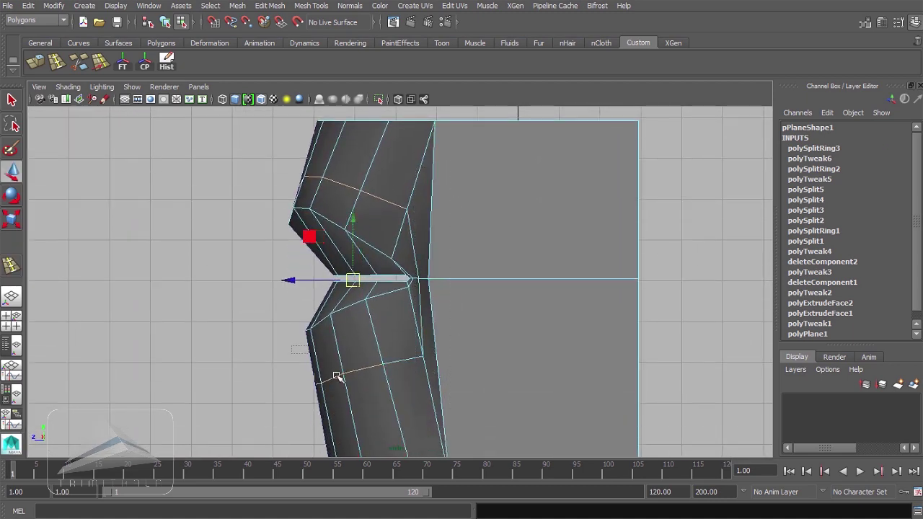
left_click_drag(336, 376, 384, 395, "ctrl")
middle_click_drag(442, 251, 450, 340, "alt")
right_click_drag(450, 340, 503, 341, "alt")
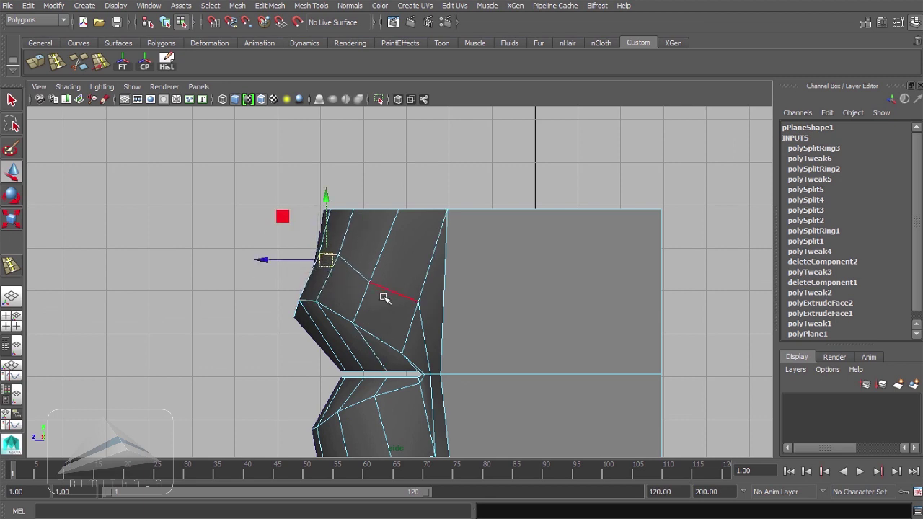
- Adjust the new loop's upper vertices toward the mouth corner in the side view to smooth its curve
right_click_drag(383, 254, 342, 256)
left_click_drag(369, 282, 374, 272)
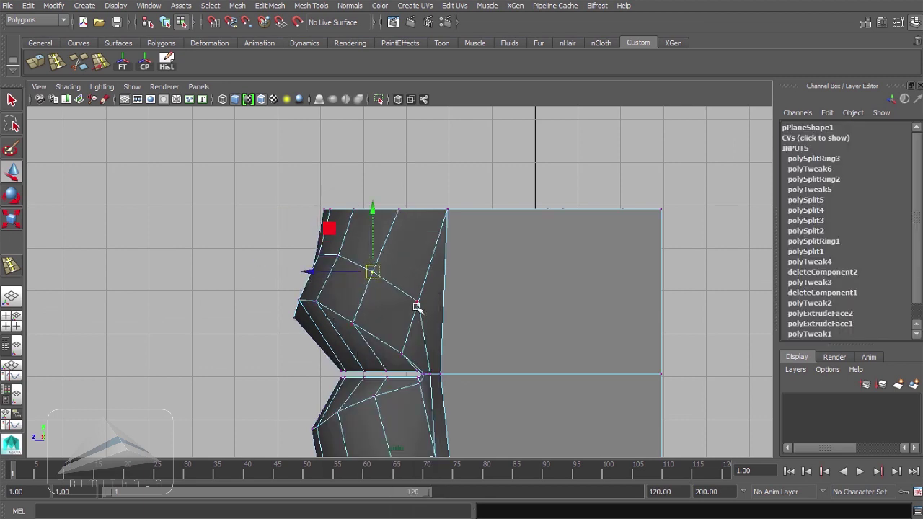
key("space")
key("space")
left_click_drag(454, 345, 455, 364, "alt")
left_click(491, 232)
- Select the outer loop's edges below the lower lip and move them back and slightly up in the side view to form a crease
middle_click_drag(454, 364, 472, 281, "alt")
right_click_drag(472, 281, 534, 282, "alt")
right_click_drag(291, 244, 290, 180)
double_click(284, 292)
key("space")
left_click_drag(553, 326, 503, 270)
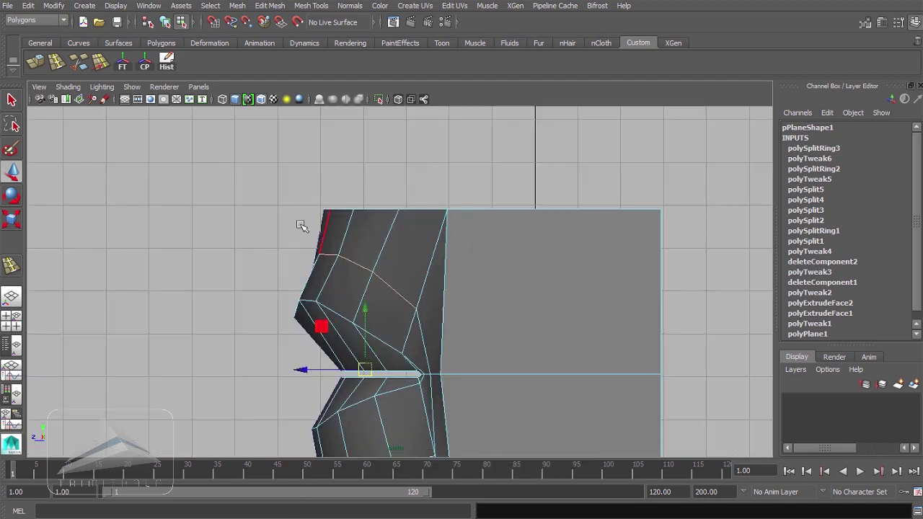
middle_click_drag(538, 318, 543, 121, "alt")
right_click_drag(543, 121, 461, 252, "alt")
middle_click_drag(461, 252, 426, 338, "alt")
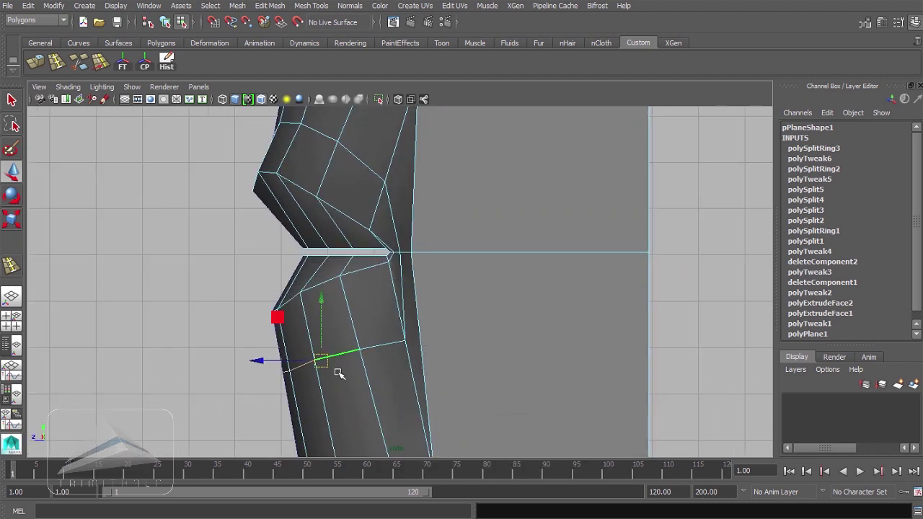
left_click_drag(339, 373, 344, 350)
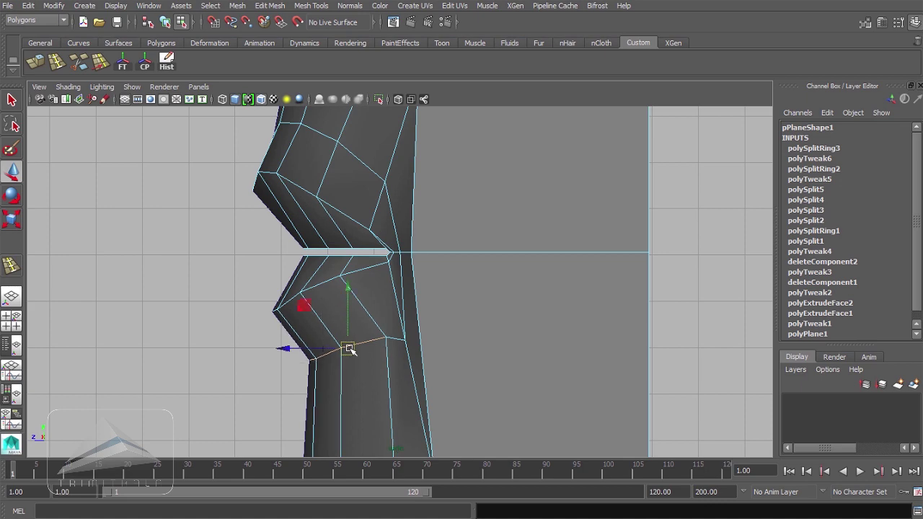
right_click_drag(556, 339, 580, 367, "alt")
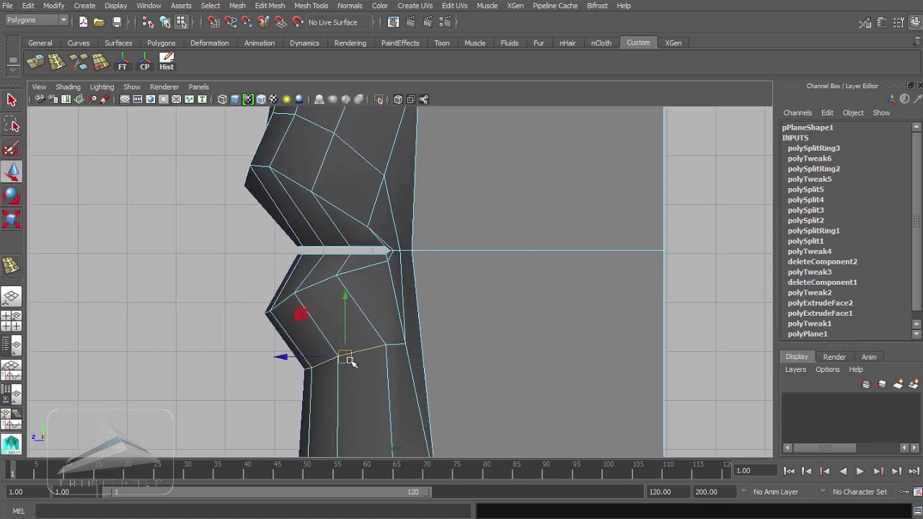
- Raise the mesh's bottom boundary slightly in the side view and move its front vertices a little forward
right_click_drag(492, 360, 431, 325, "alt")
middle_click_drag(431, 325, 431, 290, "alt")
left_click_drag(377, 385, 314, 427)
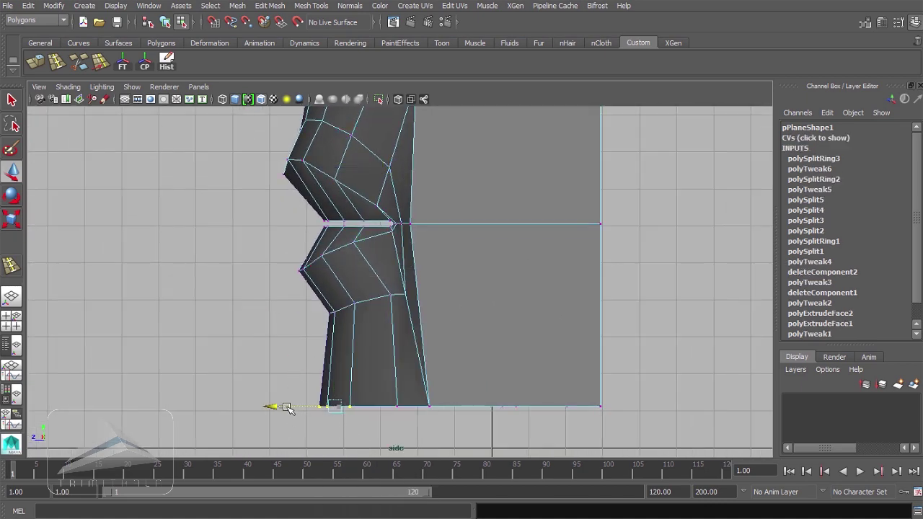
middle_click_drag(458, 355, 459, 340)
left_click_drag(288, 364, 347, 412)
- Move the bottom boundary vertex next to the outer corner forward to even out the curve
left_click(387, 375)
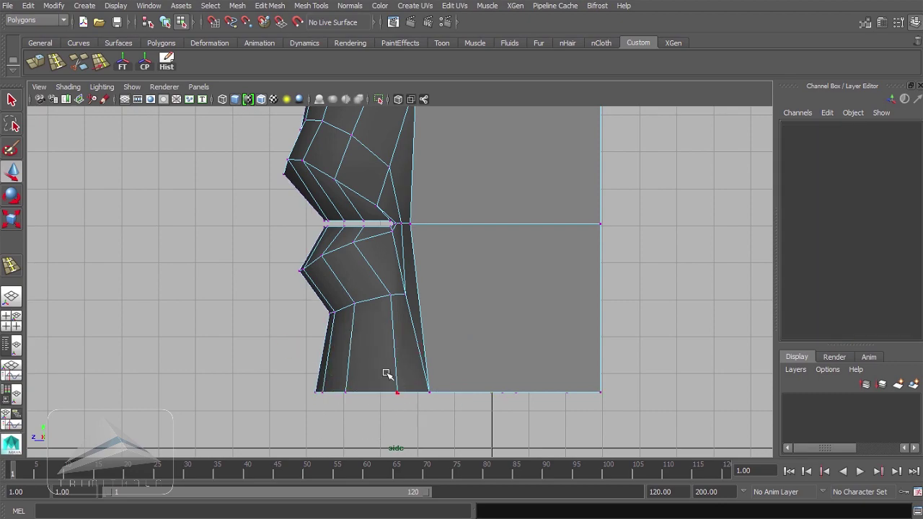
left_click_drag(387, 374, 410, 408)
middle_click_drag(462, 383, 447, 384)
key("space")
key("space")
right_click_drag(659, 313, 509, 317, "alt")
left_click_drag(508, 317, 425, 375, "alt")
right_click_drag(425, 375, 465, 375, "alt")
left_click(426, 359)
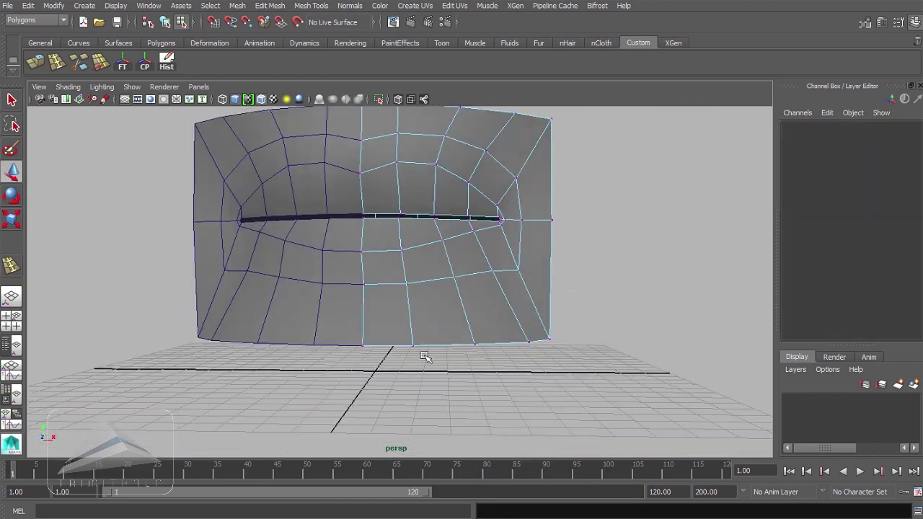
left_click(413, 345)
- Slide the vertical edges above the upper lip's peak toward the centre line with the Slide Edge Tool
right_click_drag(476, 243, 476, 214)
left_click(444, 346)
left_click_drag(569, 371, 461, 393, "alt")
left_click(381, 237)
left_click(376, 199)
left_click(378, 237, "shift")
left_click(97, 63)
middle_click_drag(381, 231, 423, 290)
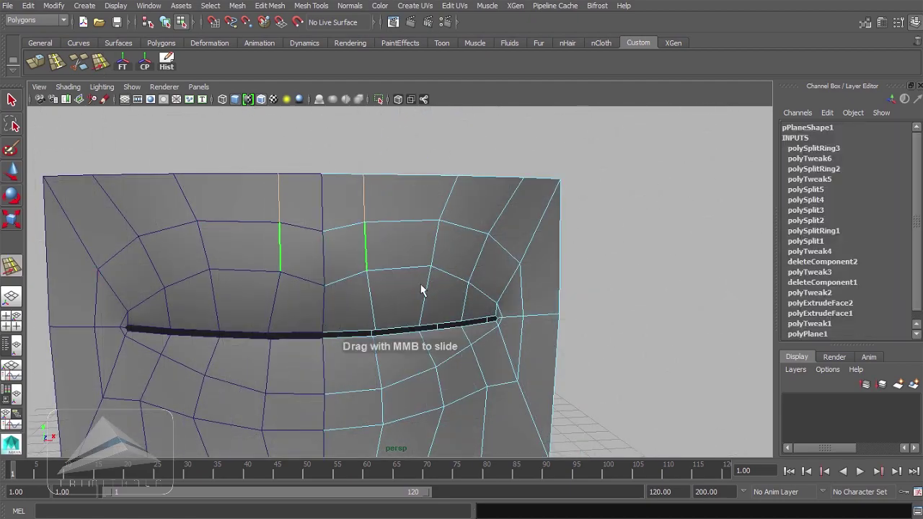
left_click_drag(422, 290, 338, 285, "alt")
- Lower the two upper lip outline edges between the peak and the mouth corner in the front view
left_click_drag(356, 223, 436, 234, "alt")
key("space")
key("space")
left_click(521, 365)
right_click_drag(522, 366, 577, 367, "alt")
left_click(346, 241)
key("w")
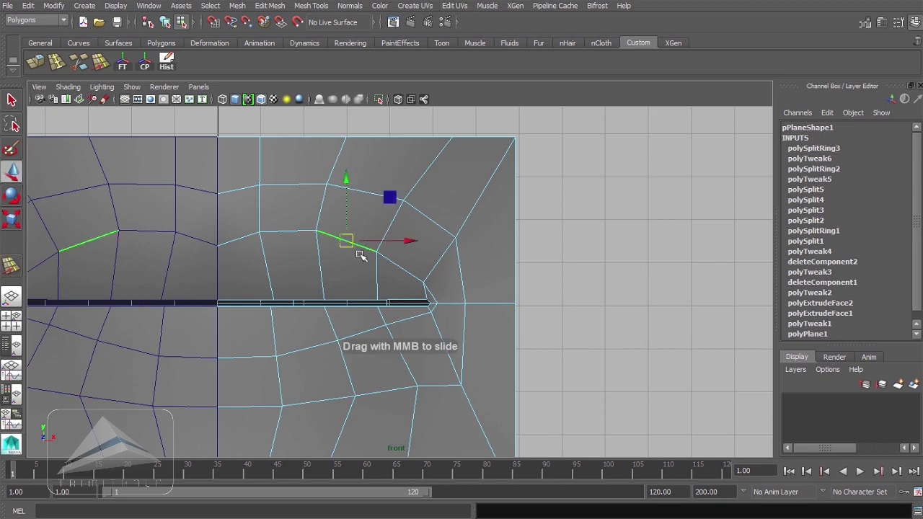
left_click_drag(347, 242, 347, 256)
left_click(398, 272)
left_click_drag(397, 273, 395, 280)
key("space")
key("space")
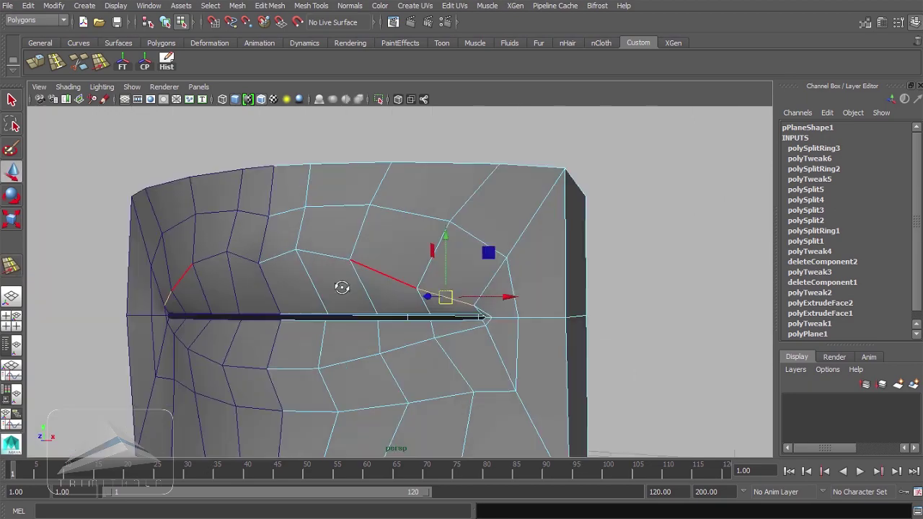
- Lower the centre vertex of the upper lip's opening edge and the vertex beside it in the front view
left_click_drag(342, 286, 297, 295, "alt")
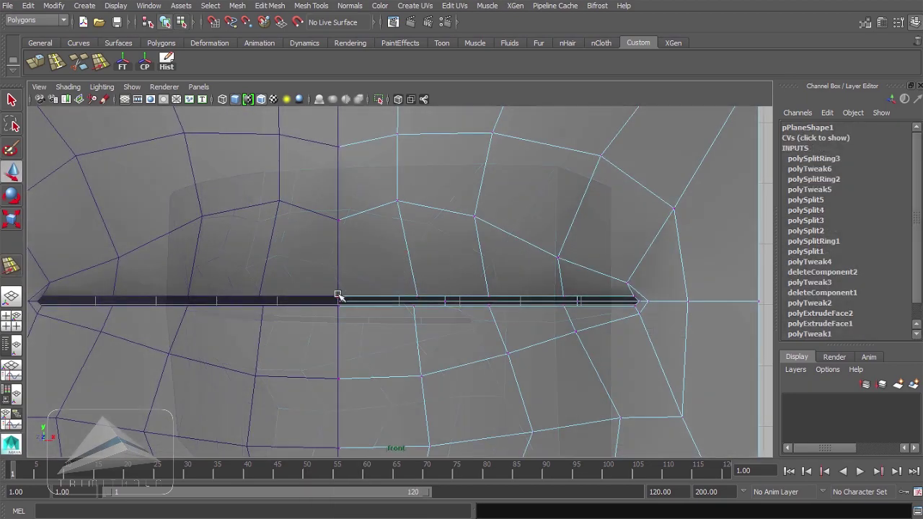
left_click(338, 296)
left_click_drag(336, 239, 336, 244)
right_click_drag(336, 244, 589, 309, "alt")
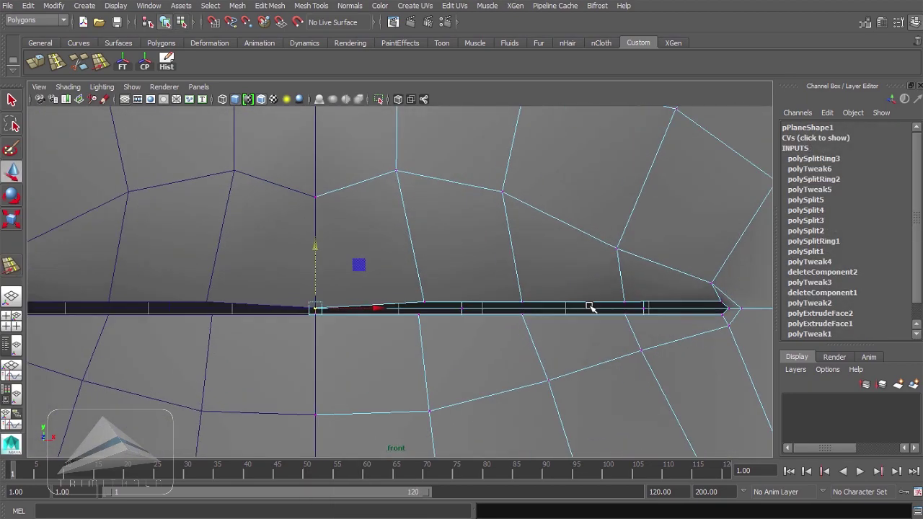
left_click_drag(427, 242, 427, 251)
right_click_drag(611, 339, 641, 338, "alt")
- Select the lower lip's two opening edges toward the mouth corner and raise them slightly to narrow the gap
right_click_drag(620, 337, 609, 296)
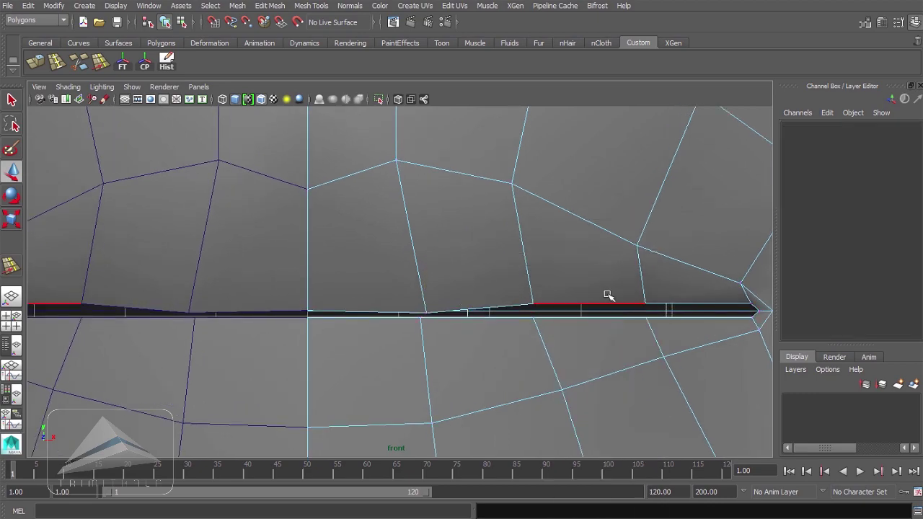
left_click(609, 318)
left_click(662, 318, "shift")
left_click_drag(639, 258, 638, 250)
key("space")
key("space")
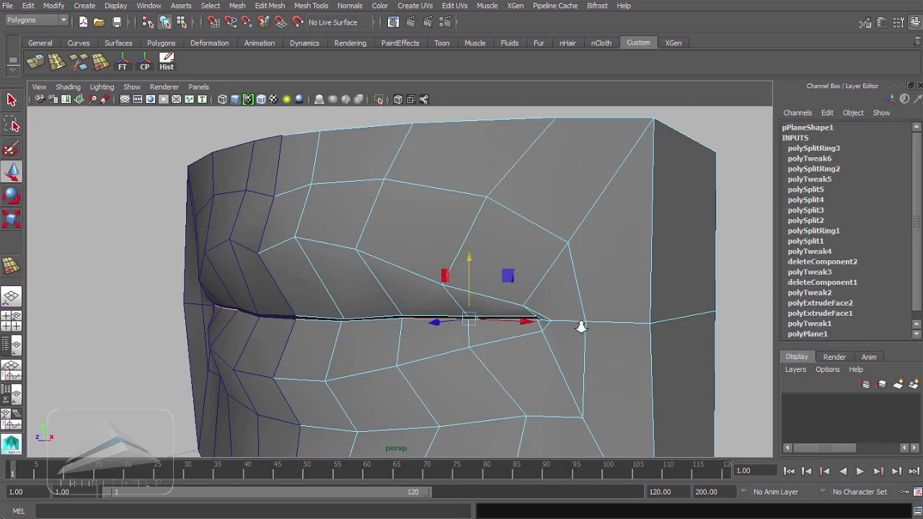
left_click_drag(581, 325, 634, 328, "alt")
right_click_drag(238, 353, 332, 385, "alt")
- Lower the middle of the mouth opening at the centre line so the lip line dips, and save the scene
right_click_drag(321, 296, 283, 297)
left_click(278, 342)
left_click_drag(280, 338, 306, 299, "alt")
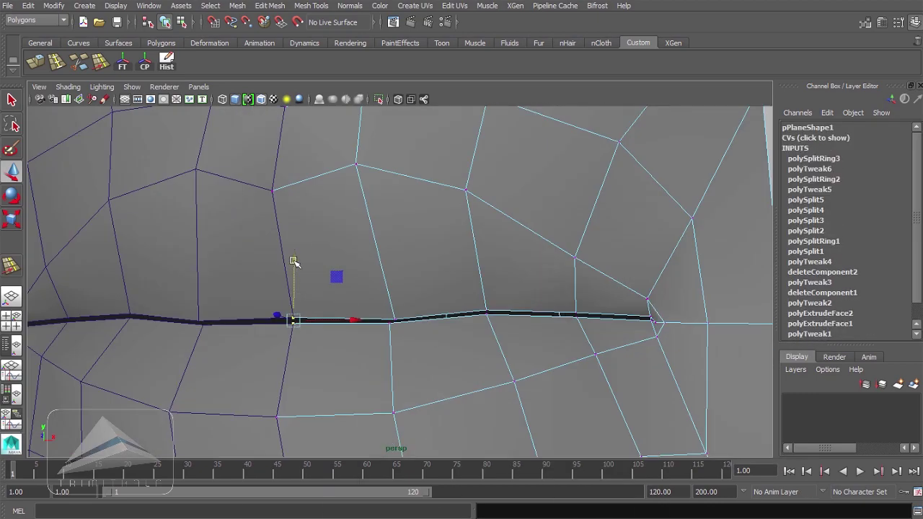
left_click_drag(293, 262, 291, 282)
left_click_drag(302, 285, 550, 302, "alt")
key("ctrl+s")
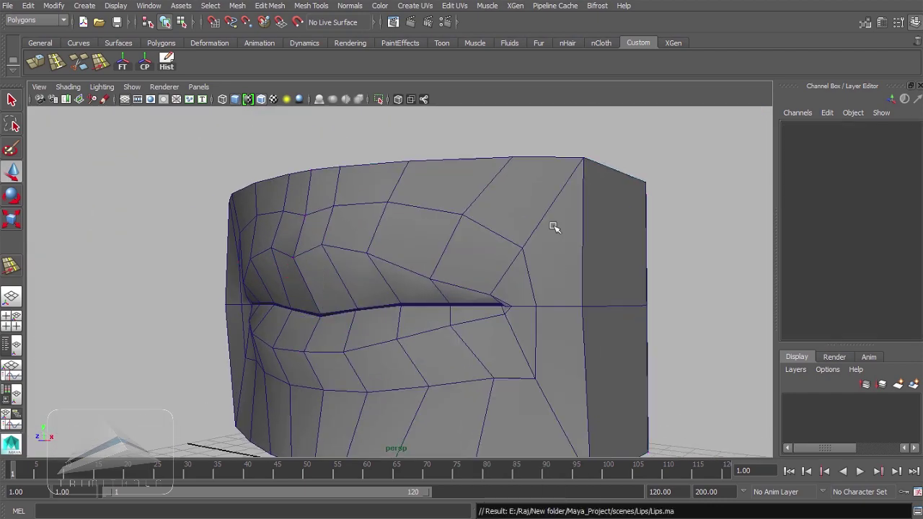
- Insert an edge loop around both lips between the mouth opening and the lip outline
left_click_drag(468, 305, 685, 305, "alt")
right_click_drag(443, 308, 303, 317, "alt")
left_click_drag(576, 324, 299, 340, "alt")
right_click_drag(299, 340, 415, 345, "alt")
left_click_drag(416, 345, 628, 360, "alt")
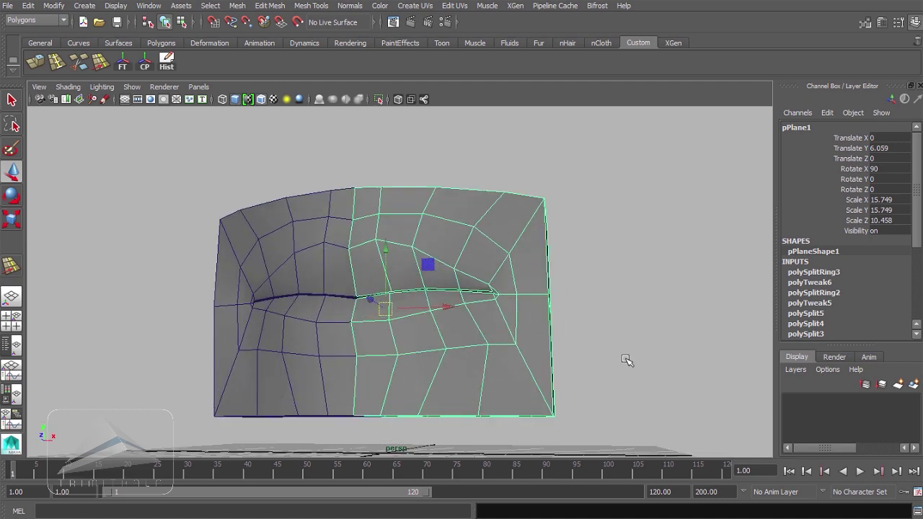
right_click_drag(628, 361, 707, 362, "alt")
left_click(58, 64)
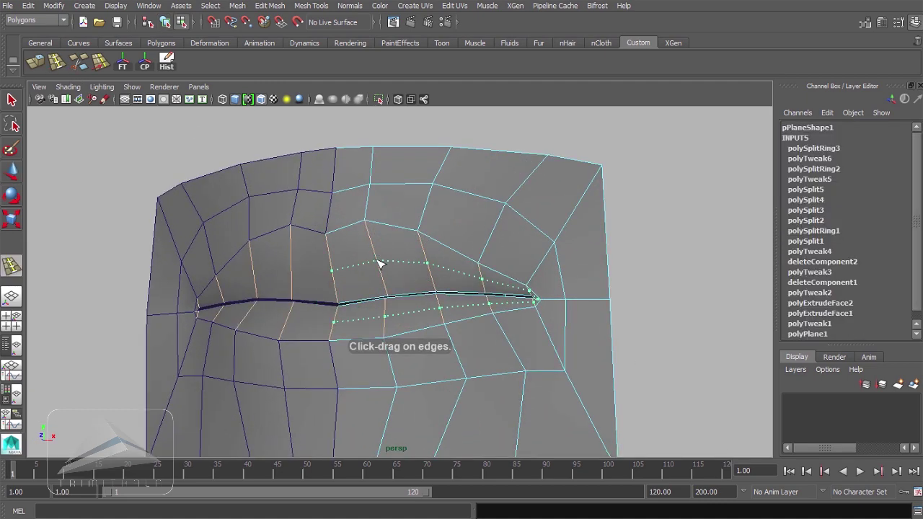
left_click(376, 258)
left_click_drag(504, 302, 394, 332, "alt")
right_click_drag(394, 332, 440, 305, "alt")
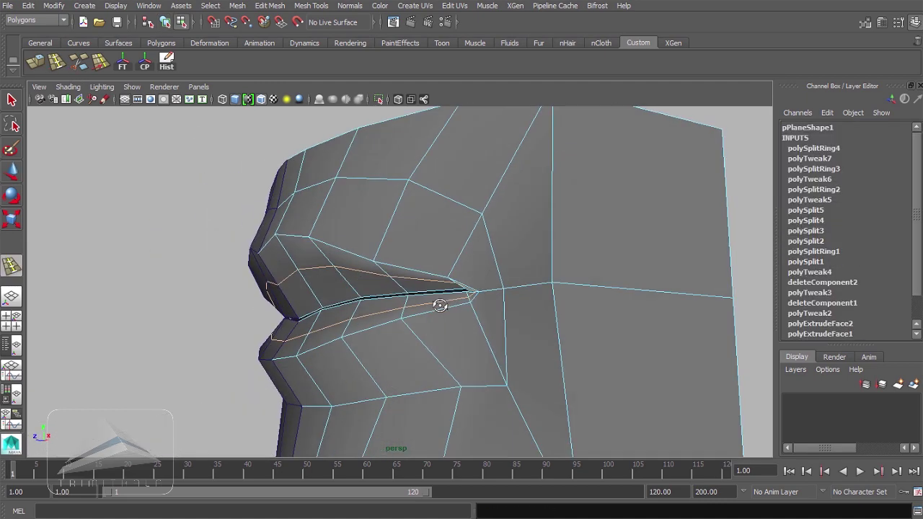
- Move the front edges of the upper lip's new loop forward in the side view to make the lip fuller
left_click_drag(441, 305, 519, 307, "alt")
left_click_drag(123, 307, 101, 307, "alt")
key("w")
left_click(308, 273)
left_click_drag(329, 310, 412, 328, "alt")
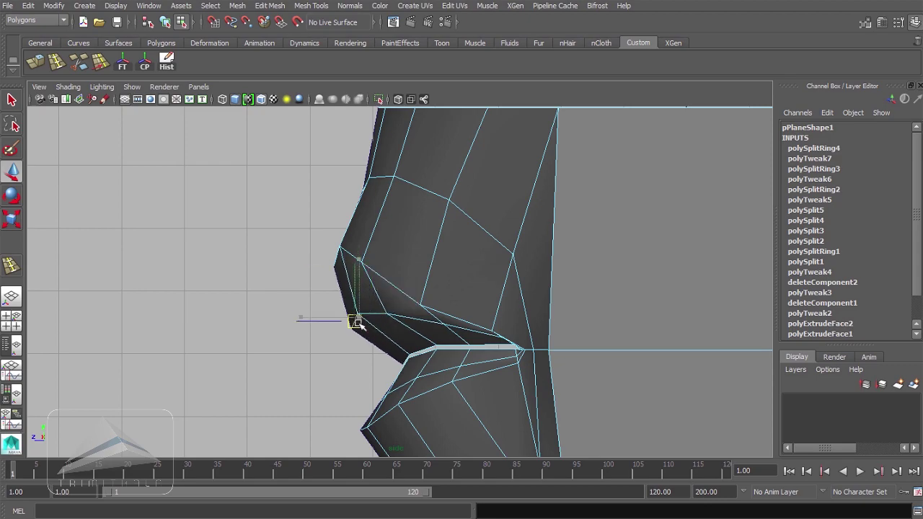
key("space")
- Lower the vertex at the centre of the upper lip's new loop to shape the middle of the lip
left_click_drag(433, 340, 526, 346, "alt")
left_click(181, 350)
left_click_drag(180, 351, 416, 293, "alt")
right_click_drag(399, 245, 348, 244)
left_click(389, 294)
left_click_drag(393, 297, 383, 339, "alt")
left_click_drag(368, 247, 326, 287, "alt")
left_click(173, 330)
right_click_drag(442, 328, 555, 323, "alt")
left_click_drag(555, 324, 531, 344, "alt")
scroll(532, 345, "up", 1)
- Select the lower lip's new loop edges, move them forward and up in the side view, and return to object mode
right_click_drag(282, 365, 282, 208)
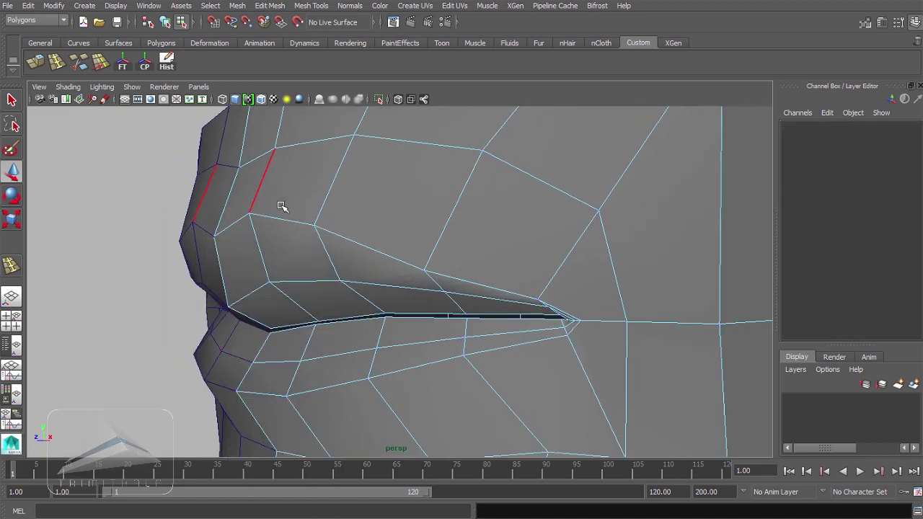
left_click(275, 362)
left_click_drag(428, 362, 418, 385, "alt")
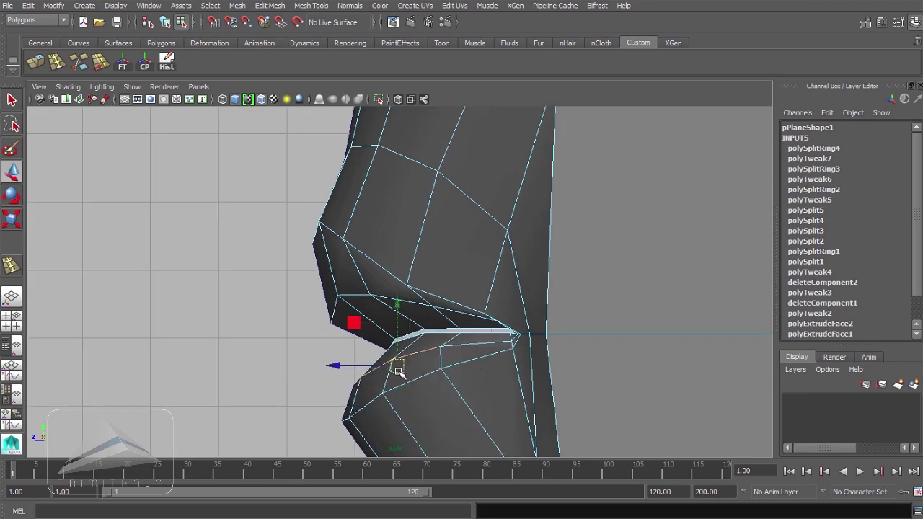
key("space")
left_click_drag(470, 379, 478, 321)
left_click_drag(563, 326, 594, 392, "alt")
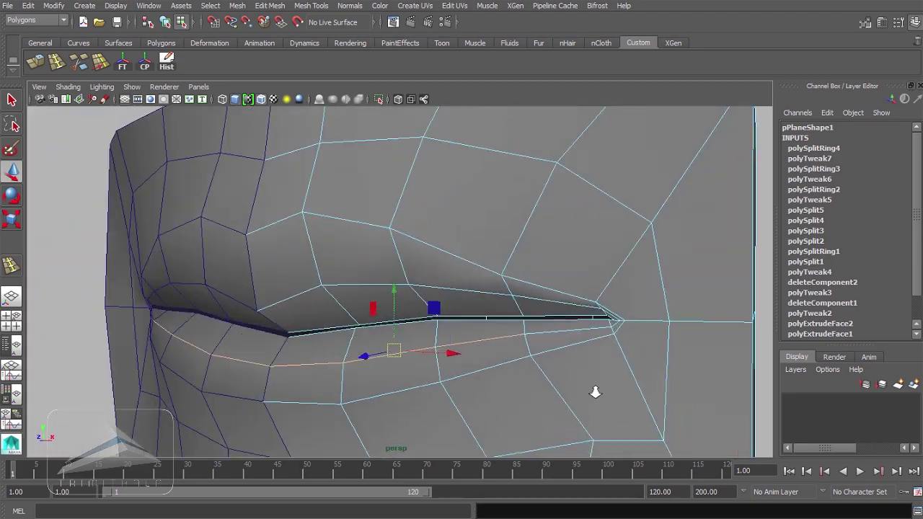
right_click_drag(595, 392, 364, 367, "alt")
left_click(99, 302)
left_click_drag(404, 331, 476, 288, "alt")
right_click_drag(472, 254, 516, 225)
left_click(690, 296)
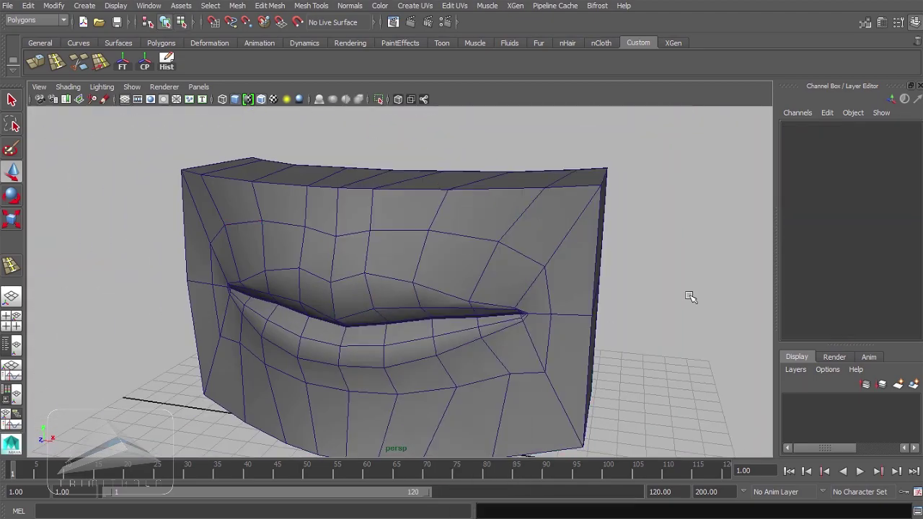
- Insert an edge loop around both lips just outside the lip outline
mouse_move(690, 297)
left_mouse_down("alt")
mouse_move(575, 290)
mouse_move(674, 280)
mouse_move(533, 304)
left_mouse_up("alt")
key("alt+a")
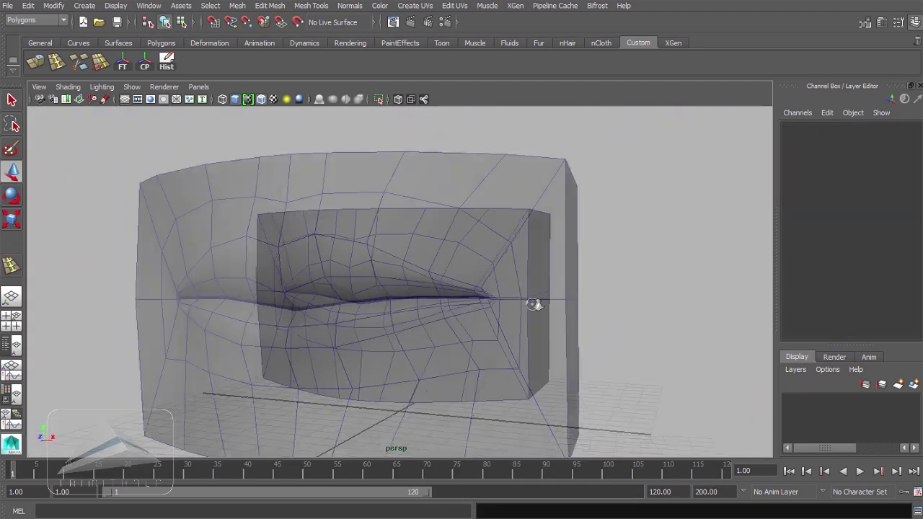
key("alt+a")
key("g")
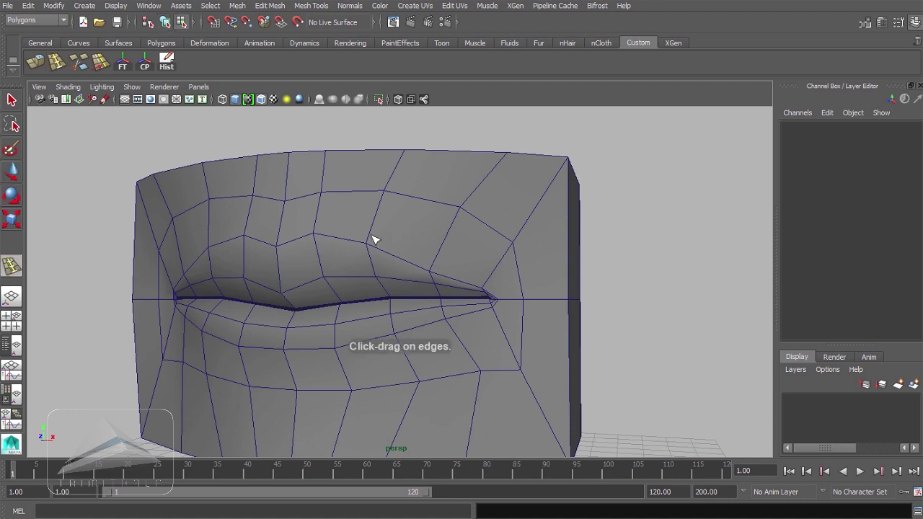
left_click(370, 240)
left_click_drag(370, 241, 369, 240)
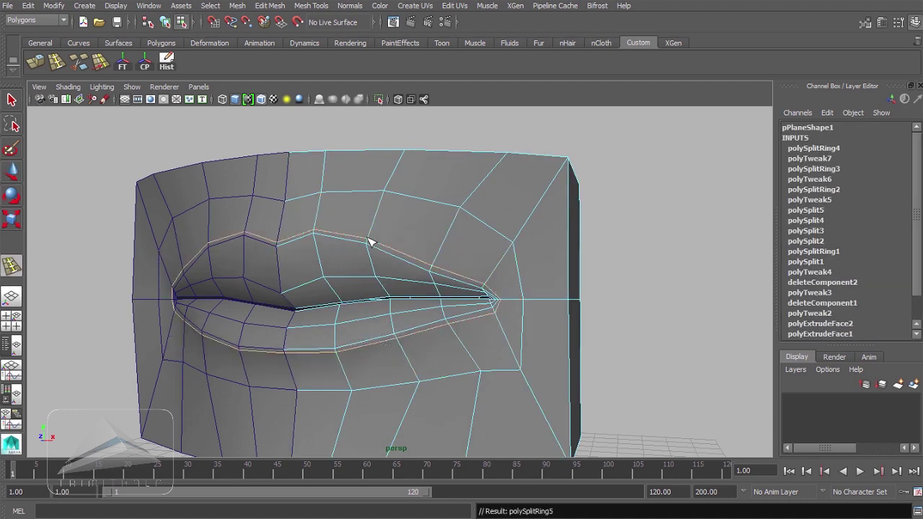
- Slide the new loop's edges around the mouth corner outward with the Slide Edge tool and return to object mode
left_click(9, 173)
left_click(644, 256)
left_click_drag(667, 253, 516, 238, "alt")
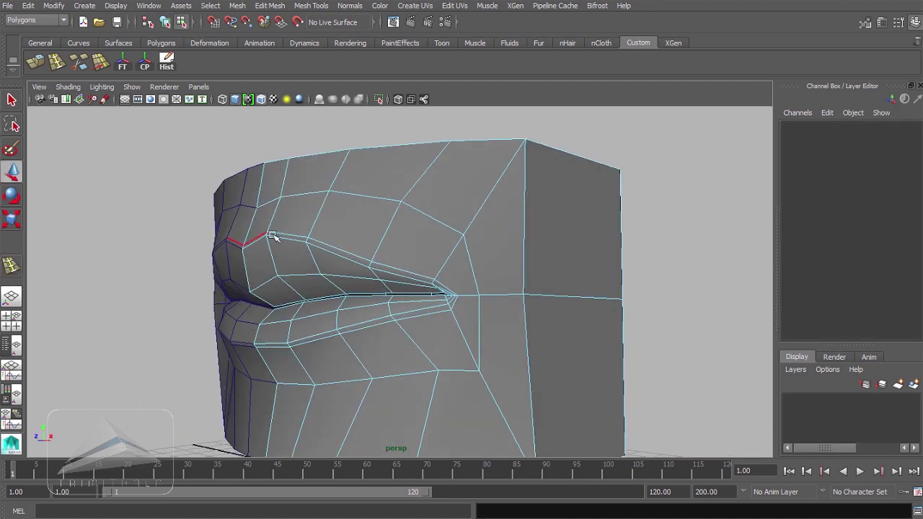
left_click_drag(334, 341, 490, 264, "alt")
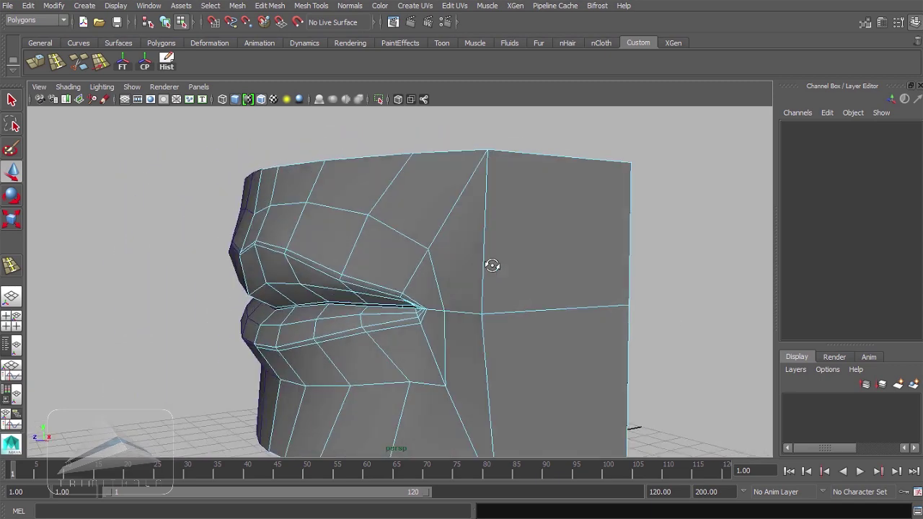
right_click_drag(490, 264, 540, 279, "alt")
left_click(500, 291)
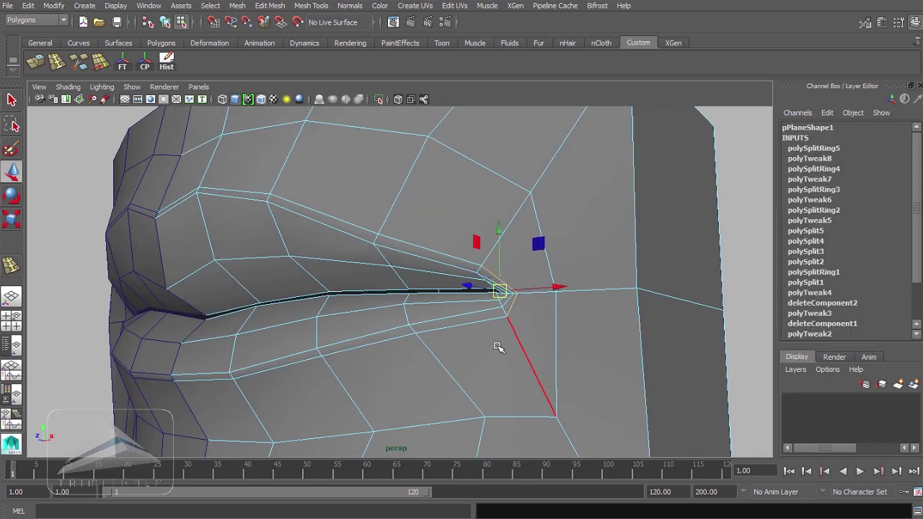
left_click(105, 67)
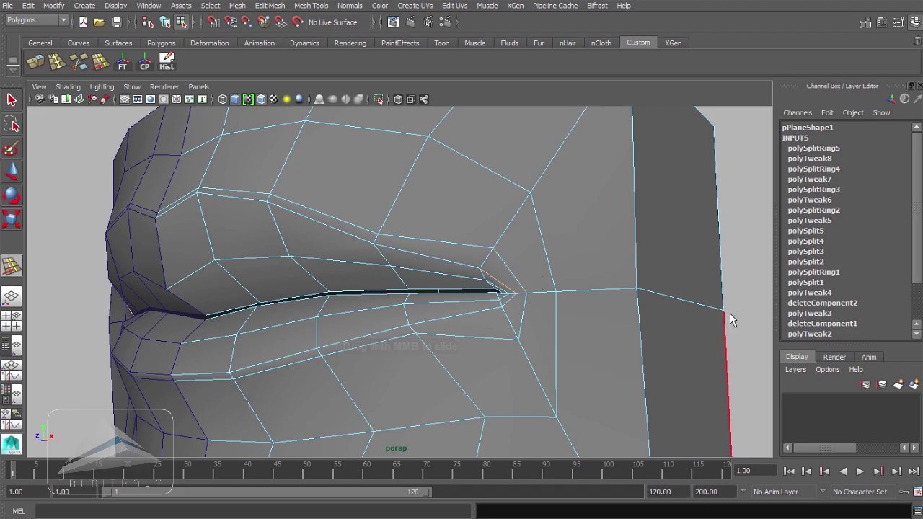
left_click(736, 310)
right_click_drag(636, 284, 462, 223, "alt")
left_click_drag(461, 223, 501, 245, "alt")
right_click_drag(501, 249, 544, 231)
left_click(544, 262)
left_click_drag(551, 303, 550, 281, "alt")
left_click(700, 310)
- Delete the mirrored duplicate half of the mouth
right_click_drag(550, 282, 440, 252, "alt")
left_click_drag(440, 252, 603, 210, "alt")
left_click_drag(603, 210, 639, 266, "alt")
left_click(278, 245)
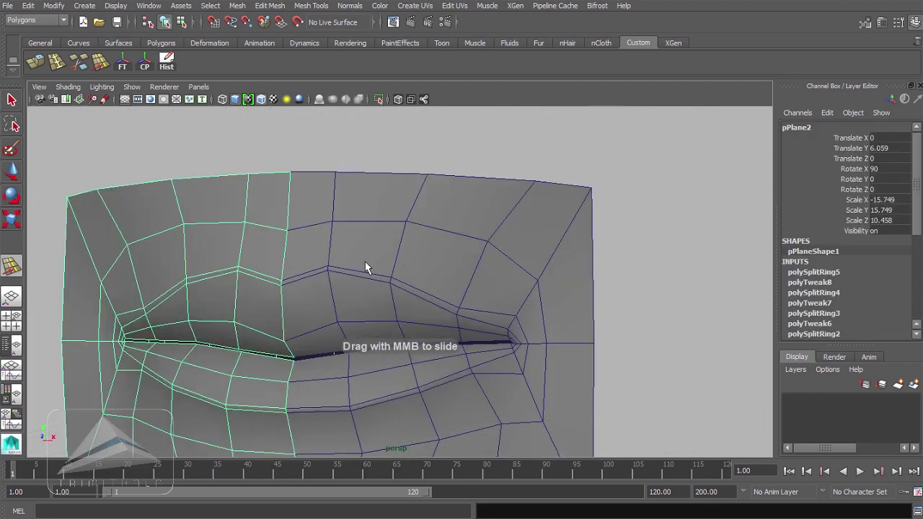
key("Delete")
- Mirror the remaining half's geometry in the -X direction, merging it with the original
right_click_drag(440, 234, 496, 219)
left_click(534, 288)
right_click_drag(540, 294, 447, 278, "alt")
left_click_drag(447, 278, 490, 281, "alt")
left_click(237, 5)
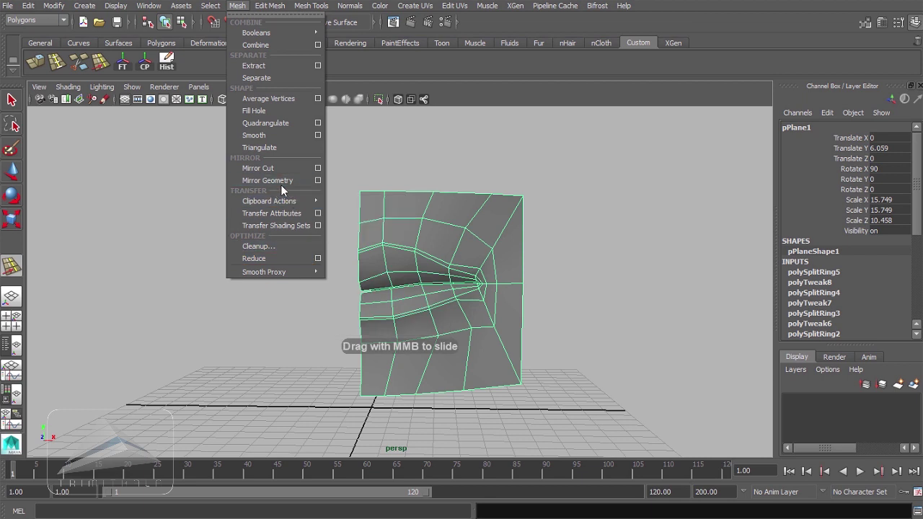
left_click(317, 181)
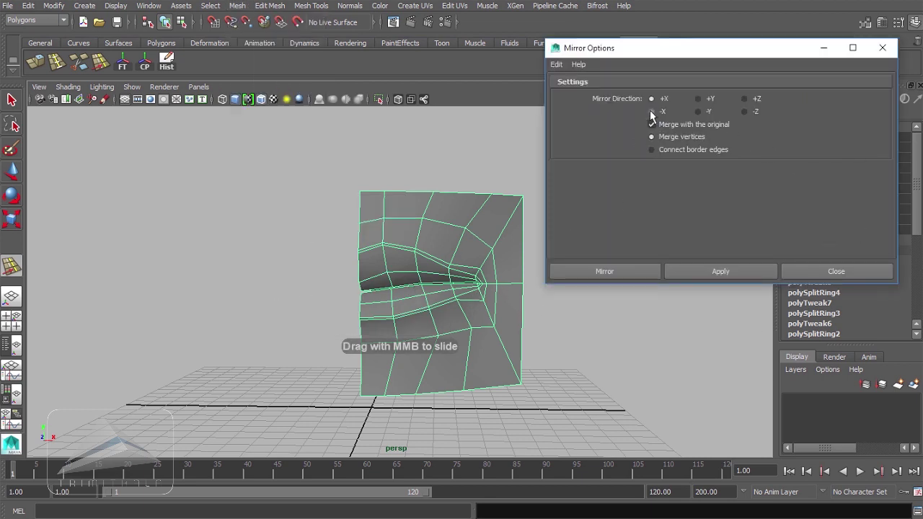
left_click(638, 269)
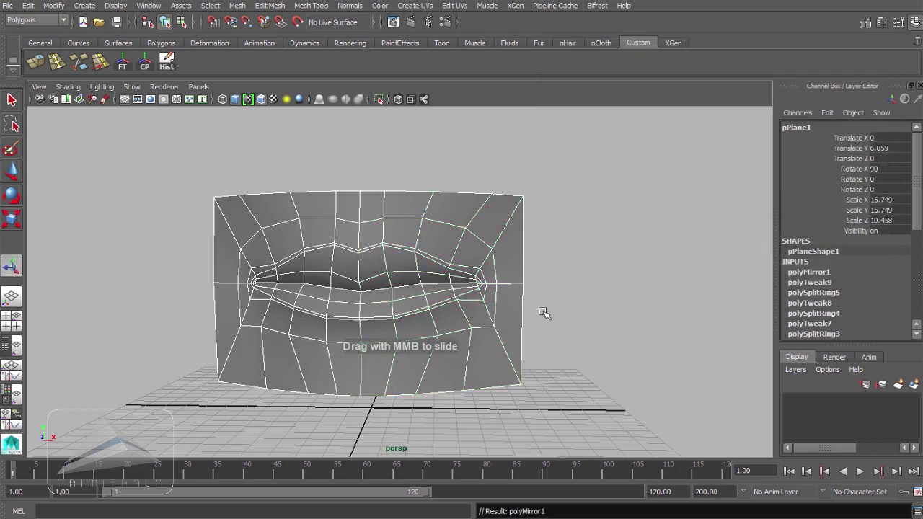
- Set the mirror's merge threshold to 0.001 so the lips are not welded together, and reselect the mesh
scroll(545, 313, "up", 5)
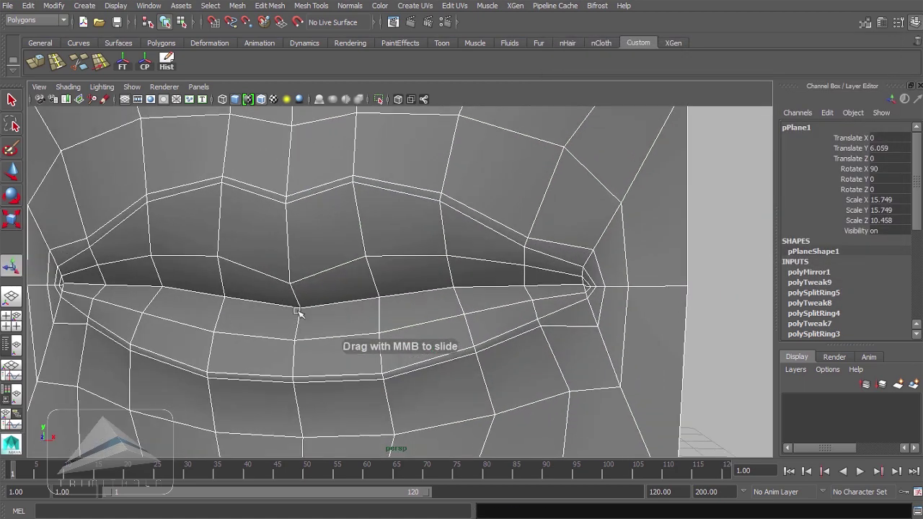
left_click(819, 272)
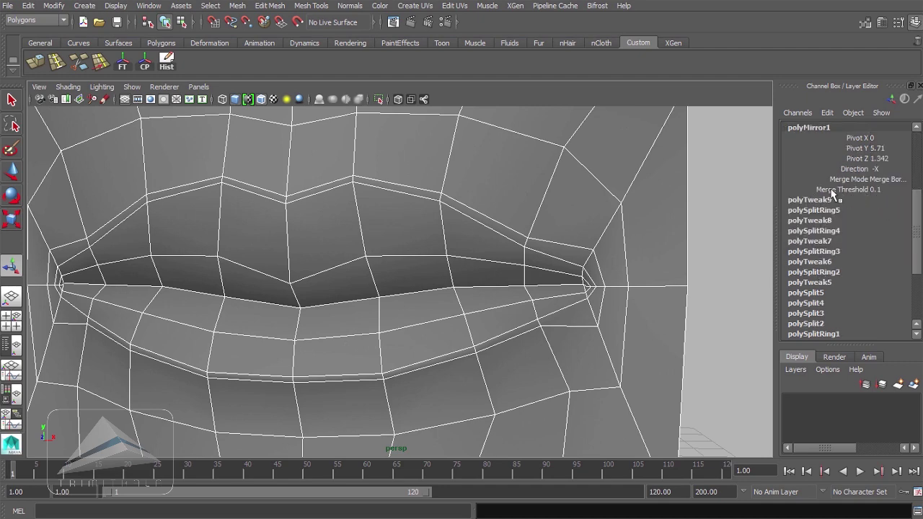
type("01")
key("Return")
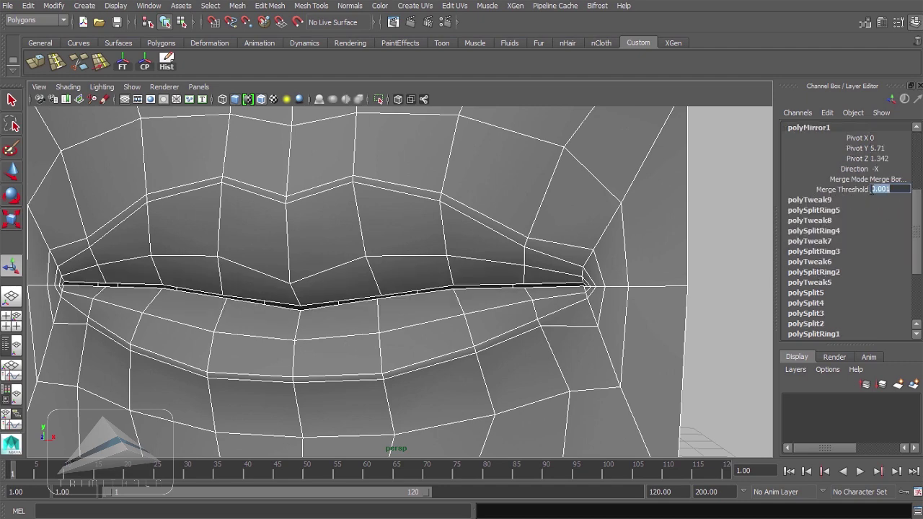
left_click(740, 307)
right_click_drag(716, 285, 618, 267, "alt")
left_click(426, 253)
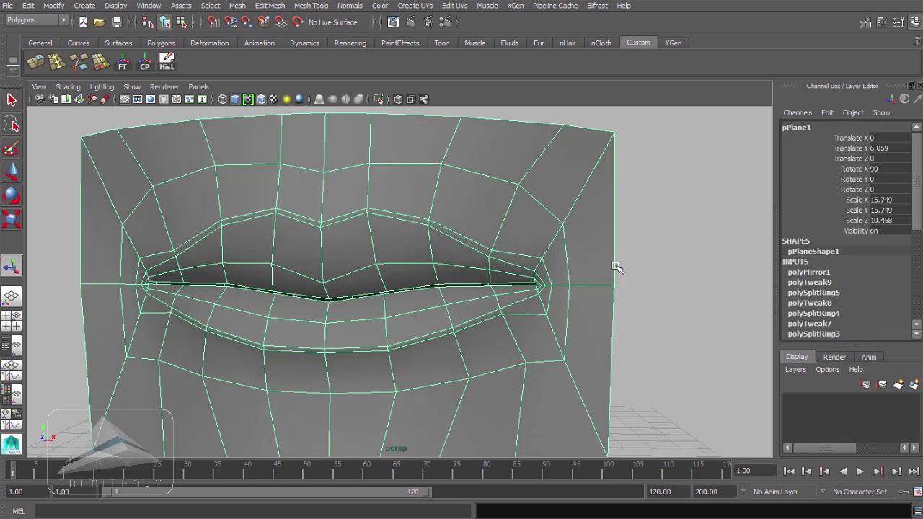
- Select the three central vertices on the loop above the upper lip and adjust their depth in the side view
middle_click_drag(410, 188, 437, 255, "alt")
right_click_drag(437, 255, 487, 254, "alt")
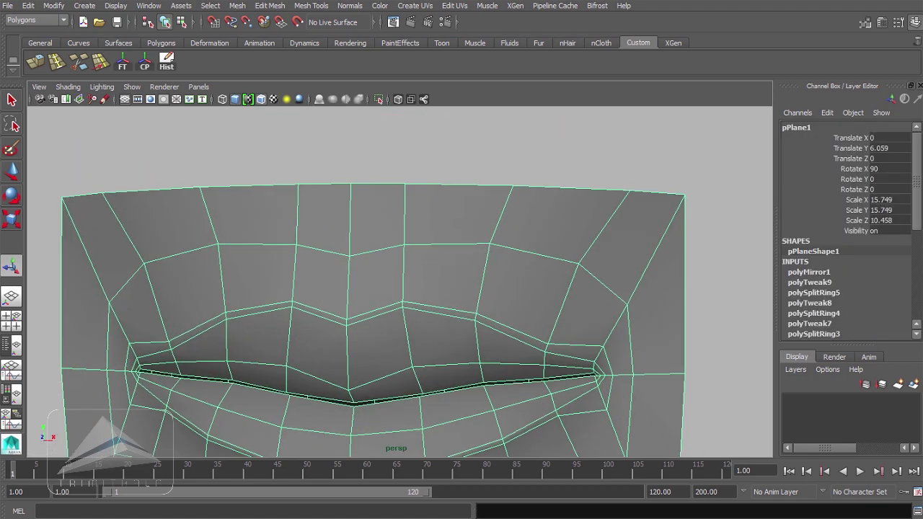
right_click(383, 241)
right_click_drag(355, 243, 330, 242)
left_click_drag(286, 227, 416, 261)
key("space")
key("space")
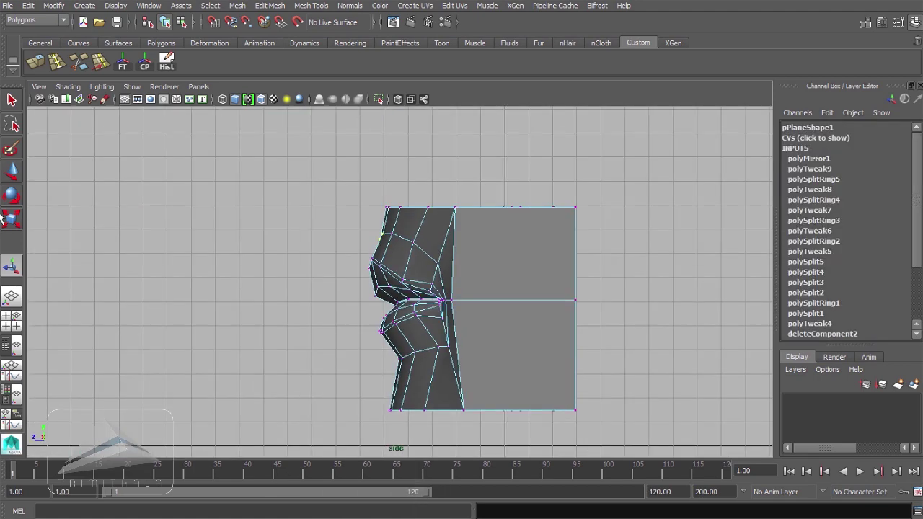
key("w")
right_click_drag(505, 309, 685, 326, "alt")
middle_click_drag(361, 145, 361, 277, "alt")
left_click_drag(338, 268, 339, 269)
- Select the two central edges on the mesh's upper border and scale them narrower in the front view
key("space")
key("space")
right_click_drag(464, 370, 403, 369, "alt")
middle_click_drag(656, 201, 665, 336, "alt")
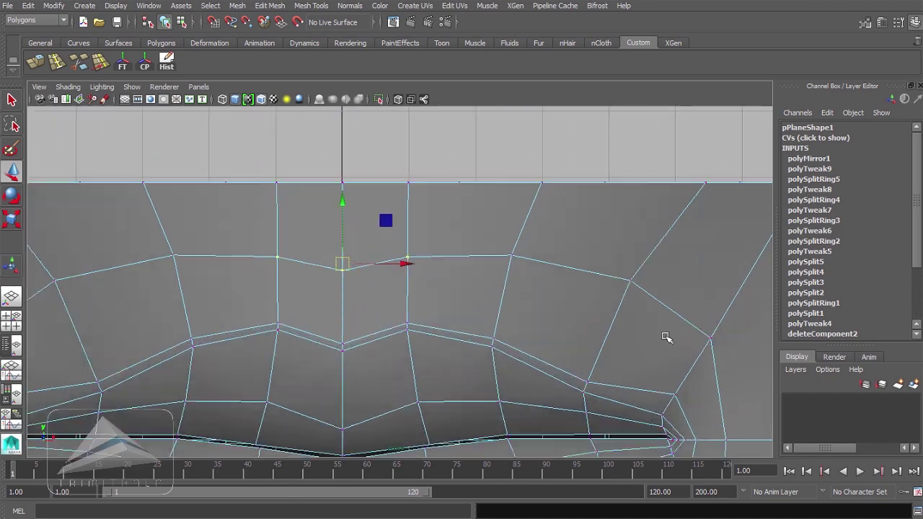
right_click_drag(665, 336, 665, 303)
left_click(311, 183)
left_click(374, 183, "shift")
key("r")
left_click_drag(327, 191, 325, 191)
- Select the two narrow faces at the centre of the upper lip's outline and scale them slightly wider
right_click_drag(476, 263, 422, 374, "alt")
middle_click_drag(421, 375, 435, 329, "alt")
right_click_drag(348, 288, 348, 318)
left_click(334, 286)
left_click(389, 286, "shift")
left_click_drag(419, 285, 423, 286)
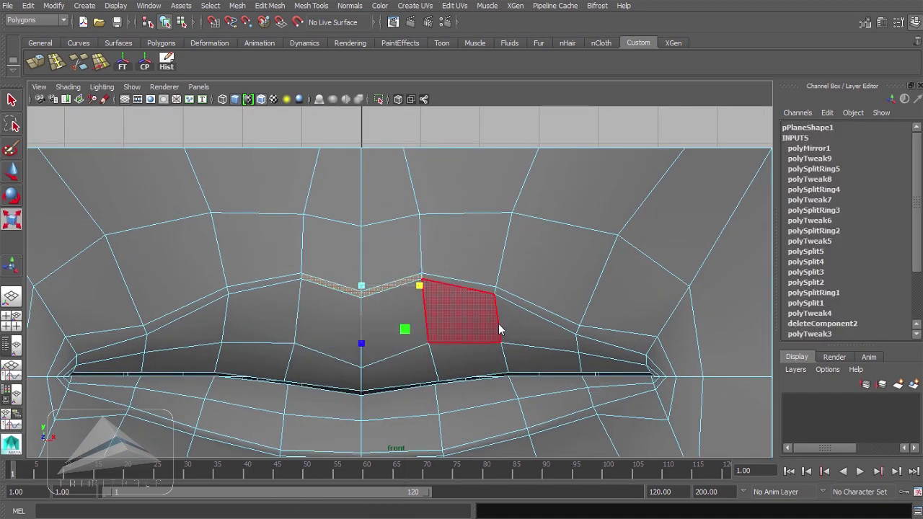
- Select the two centre-line vertices above the upper lip and push them back to form the philtrum groove
key("space")
key("space")
left_click_drag(353, 263, 476, 253, "alt")
right_click_drag(403, 253, 505, 253, "alt")
right_click_drag(473, 219, 446, 219)
left_click_drag(390, 204, 518, 236)
left_click_drag(462, 245, 624, 227, "alt")
left_click(535, 145)
left_click(546, 217, "shift")
key("w")
left_click_drag(579, 198, 573, 200)
left_click_drag(569, 238, 345, 273, "alt")
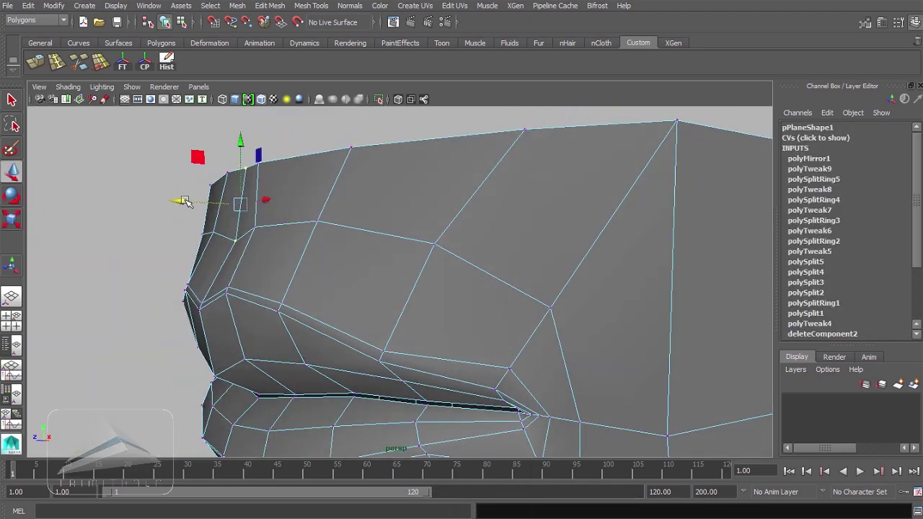
- Lower the centre vertex of the loop above the upper lip and fine-tune its depth
left_click(155, 235)
left_click_drag(324, 241, 498, 253, "alt")
left_click(287, 254)
left_click_drag(287, 194, 286, 199)
left_click_drag(476, 235, 343, 243, "alt")
left_click_drag(177, 244, 178, 243)
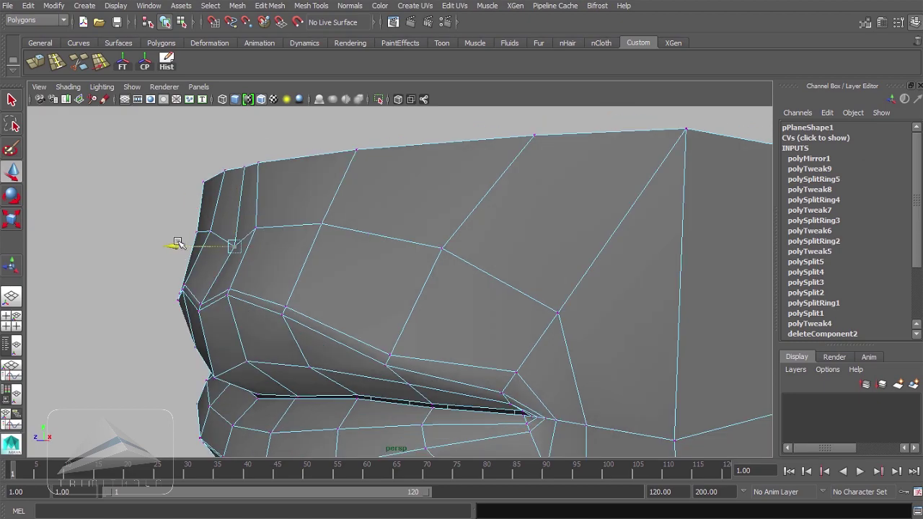
- Push the centre vertex on the upper border slightly back and return to object mode
left_click(244, 168)
left_click_drag(181, 160, 186, 161)
left_click_drag(403, 216, 432, 216, "alt")
right_click_drag(461, 195, 511, 146)
left_click(512, 144)
right_click_drag(512, 209, 404, 216, "alt")
left_click_drag(404, 216, 481, 223, "alt")
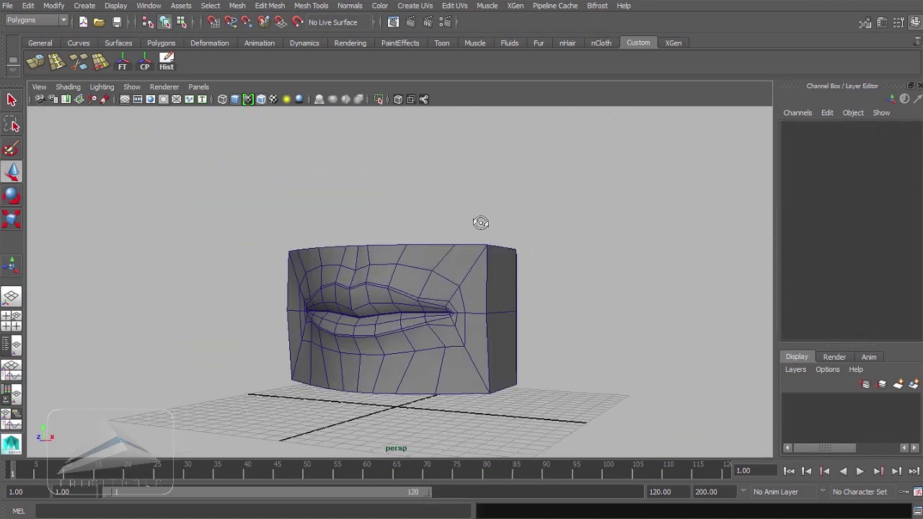
- Extrude the four philtrum faces above the upper lip, scale the extrusion inward, and return to object mode
scroll(481, 222, "up", 5)
right_click_drag(365, 223, 365, 252)
left_click(324, 238)
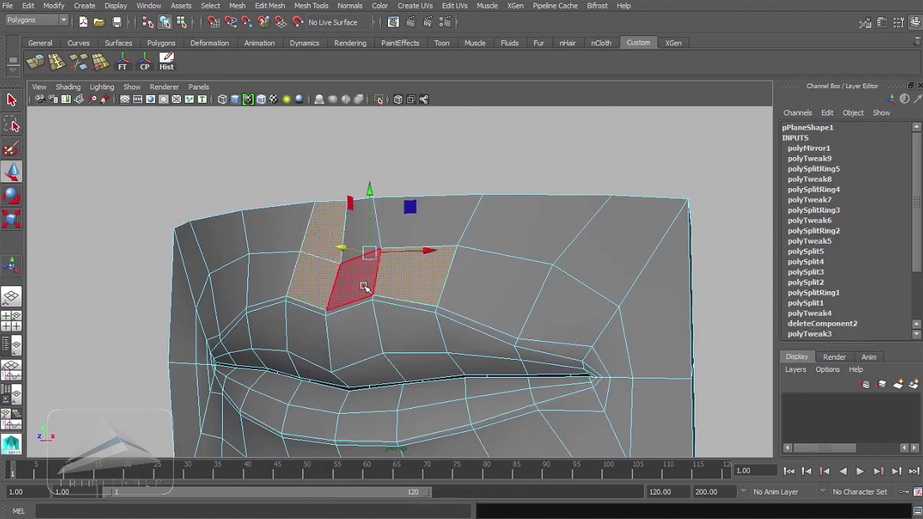
left_click(364, 225, "shift")
left_click(427, 285, "shift")
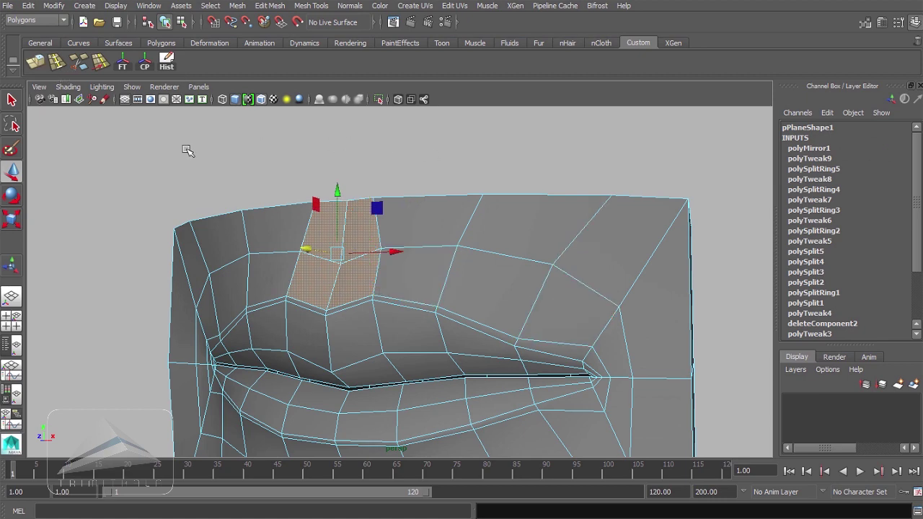
key("ctrl+e")
left_click_drag(187, 150, 442, 209, "alt")
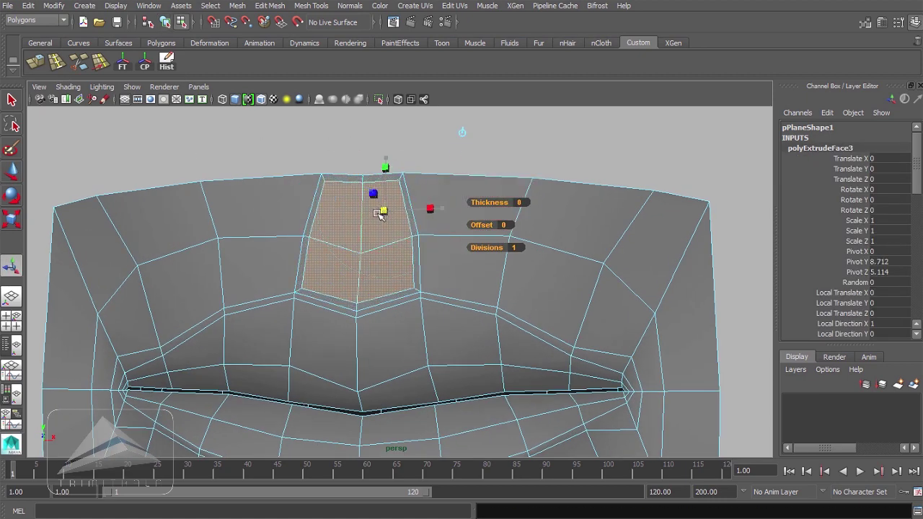
left_click_drag(377, 213, 372, 214)
left_click_drag(488, 322, 426, 303, "alt")
right_click_drag(593, 243, 655, 180)
left_click(657, 170)
- Hide the wireframe overlay and examine the shaded mouth from several angles
right_click_drag(657, 170, 435, 226, "alt")
left_click_drag(435, 226, 371, 231, "alt")
right_click_drag(372, 231, 484, 258, "alt")
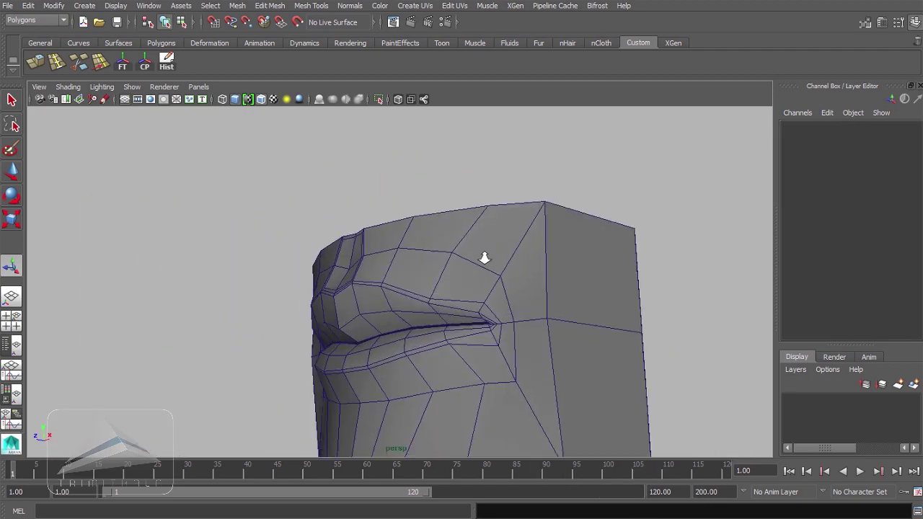
left_click_drag(485, 258, 365, 195, "alt")
left_click(260, 99)
mouse_move(447, 282)
left_mouse_down("alt")
mouse_move(556, 249)
mouse_move(447, 280)
left_mouse_up("alt")
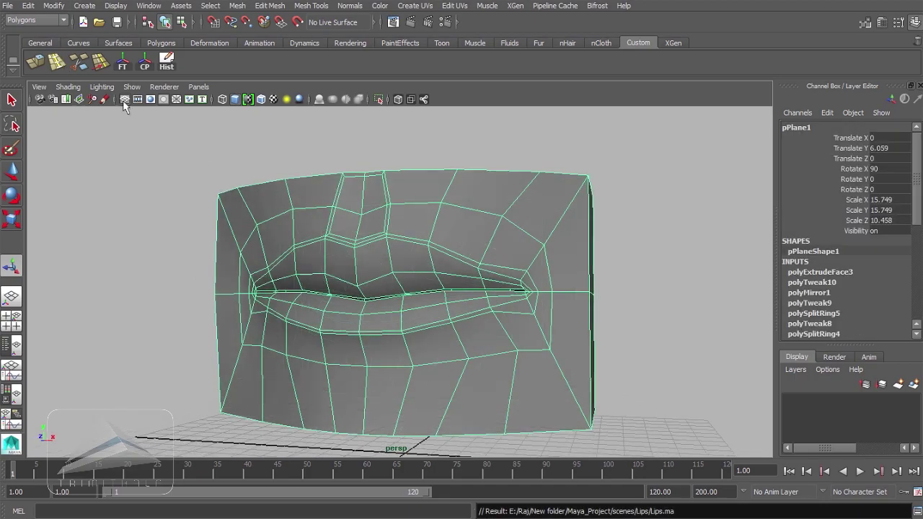
- Insert an edge loop around the mouth between the outermost face loop's inner edge and the front border
left_click(57, 63)
left_click_drag(559, 227, 524, 354)
left_click(577, 222)
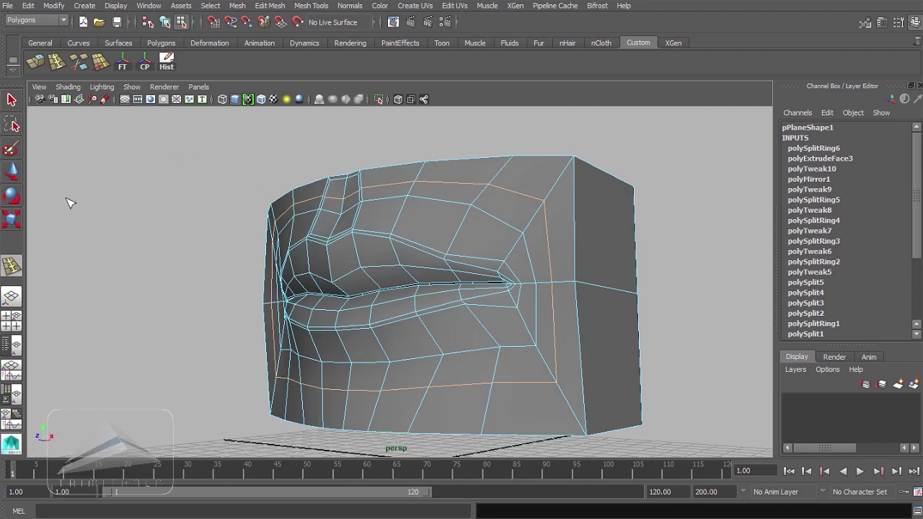
- Select the faces of the mouth's negative-X half in the front view and delete them
key("space")
left_click_drag(166, 236, 462, 321, "alt")
right_click_drag(553, 243, 187, 188)
left_click_drag(378, 493, 382, 490)
key("Delete")
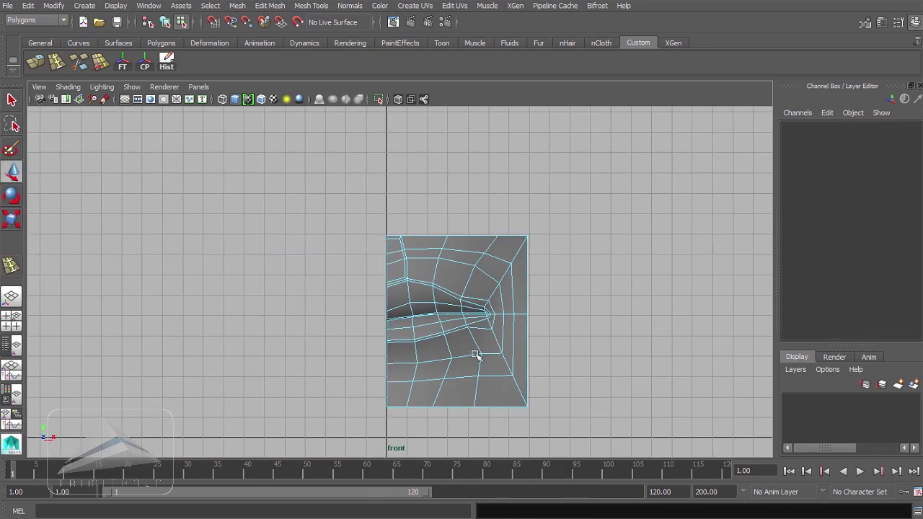
- Create a mirrored instance of the remaining half with Duplicate Special
key("space")
left_click(28, 5)
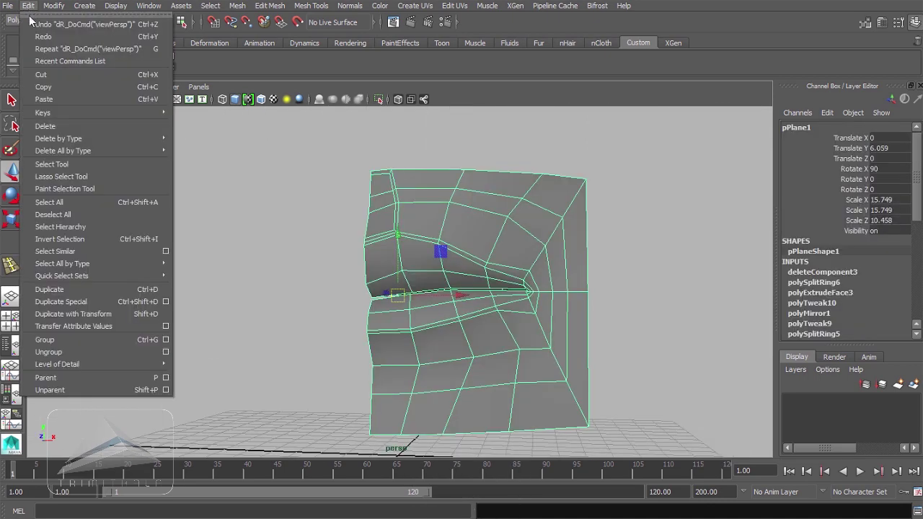
left_click(92, 298)
left_click_drag(364, 381, 375, 380, "alt")
left_click(535, 375)
left_click_drag(536, 374, 440, 371, "alt")
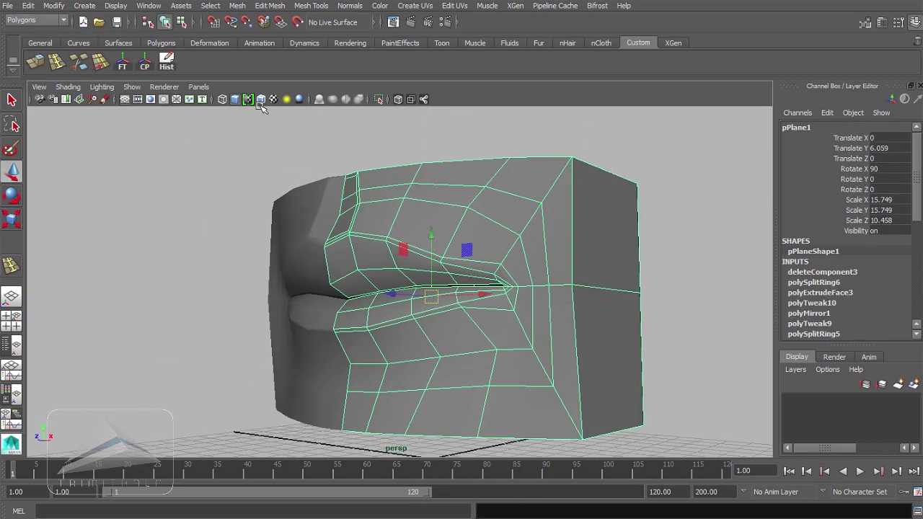
left_click_drag(461, 400, 482, 354, "alt")
- Select an edge near the centre of the loop below the lower lip and shift it toward the centre line
key("space")
scroll(491, 387, "up", 2)
right_click_drag(491, 387, 606, 476, "alt")
middle_click_drag(606, 476, 589, 437, "alt")
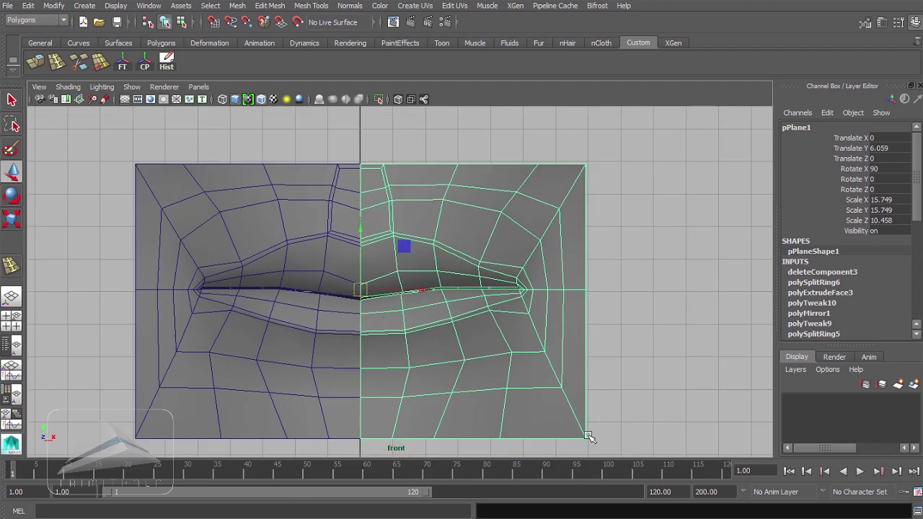
right_click_drag(379, 334, 380, 216)
left_click(385, 369)
right_click(450, 364)
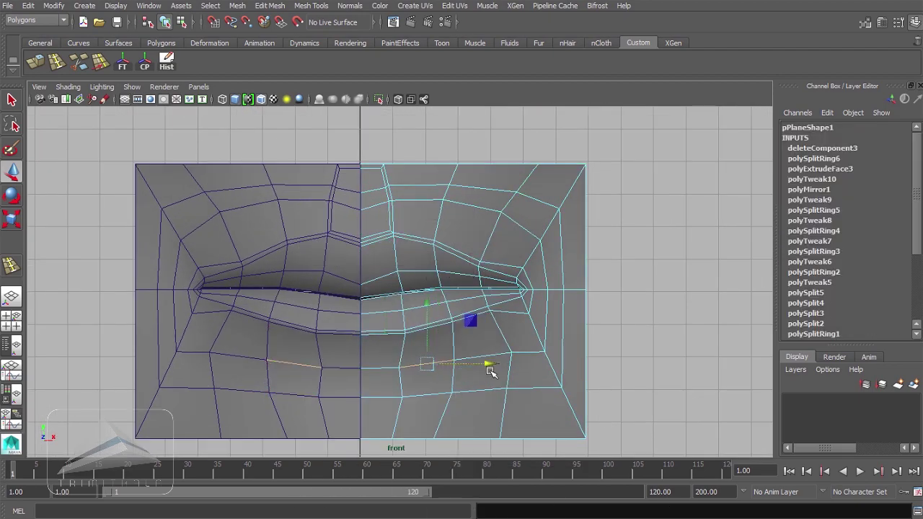
- Select edges on the mesh's lower border and move them sideways away from the centre to even out the spacing
key("space")
left_click_drag(480, 393, 480, 353)
left_click_drag(476, 375, 515, 325, "alt")
left_click(504, 406, "shift")
left_click_drag(545, 376, 576, 376)
left_click_drag(577, 377, 563, 389, "alt")
left_click(520, 455)
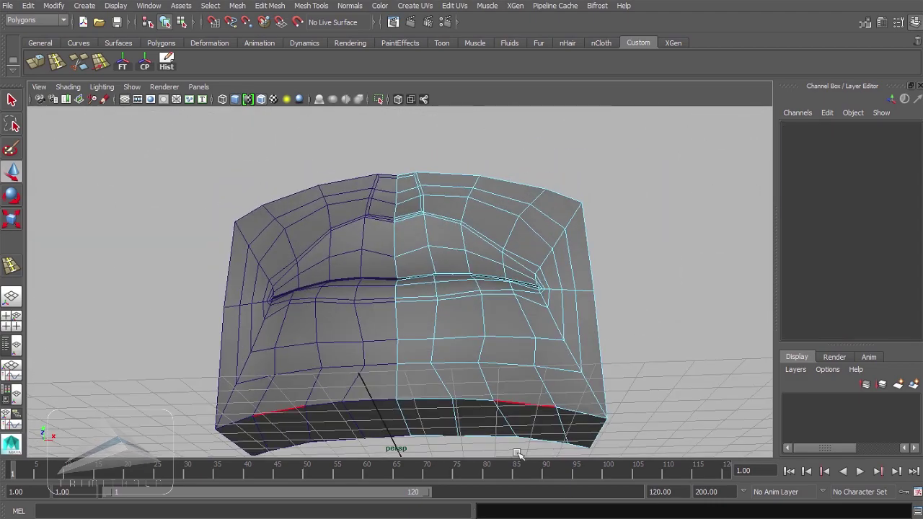
- Select the front vertices of the lower lip's outline in the side view and lower them to make the lip fuller
left_click_drag(613, 299, 543, 331, "alt")
key("space")
left_click_drag(497, 310, 540, 308)
right_click_drag(540, 309, 469, 303, "alt")
middle_click_drag(468, 303, 461, 262, "alt")
right_click_drag(357, 243, 303, 245)
left_click_drag(316, 317, 369, 348)
right_click_drag(519, 324, 463, 321, "alt")
key("space")
left_click_drag(465, 321, 467, 281)
- Try to slide the edge loop running across the middle of the lower lip with the Slide Edge tool
left_click_drag(501, 285, 545, 274, "alt")
right_click_drag(544, 271, 540, 230)
double_click(496, 275)
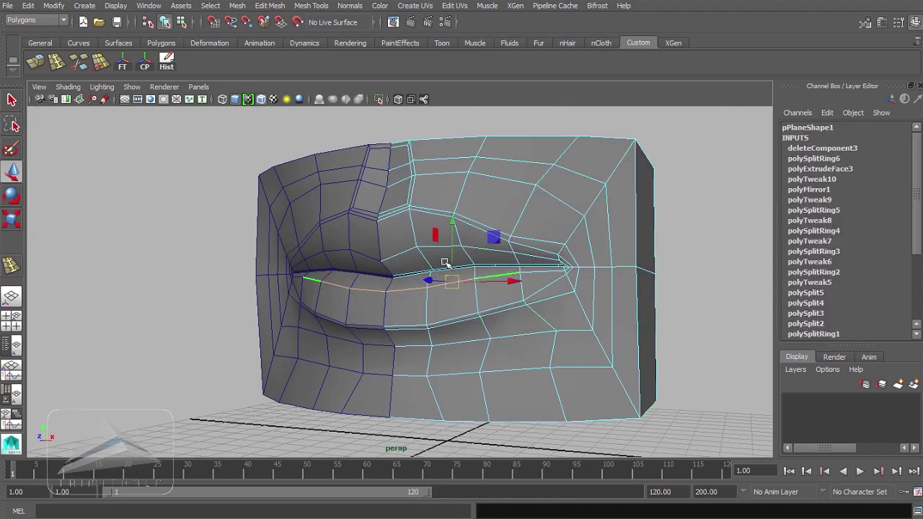
left_click(101, 63)
middle_click_drag(461, 309, 470, 308)
left_click_drag(542, 271, 468, 268, "alt")
key("ctrl+z")
key("ctrl+z")
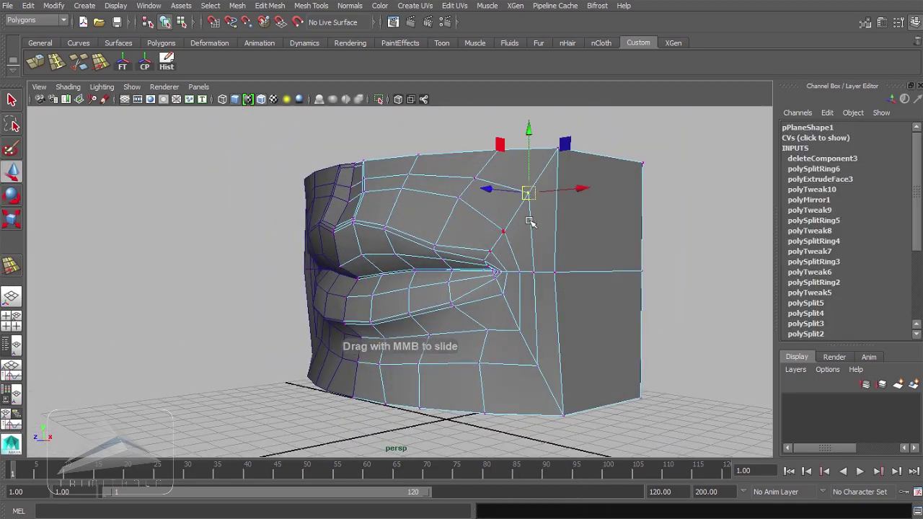
- Return to object mode and delete the mirrored instance, keeping only the original half of the mouth
left_click_drag(530, 222, 440, 243, "alt")
right_click_drag(441, 242, 408, 283)
left_click(325, 294)
left_click_drag(325, 294, 487, 168, "alt")
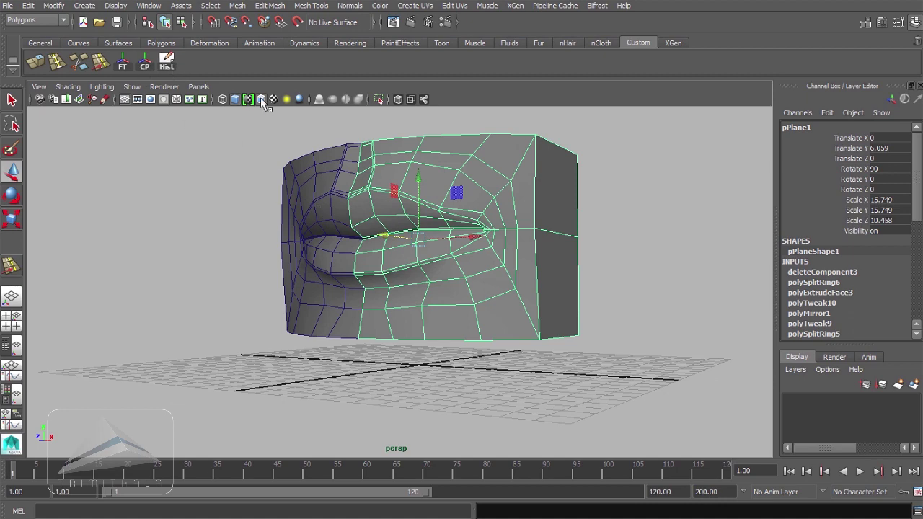
left_click_drag(206, 132, 637, 278, "alt")
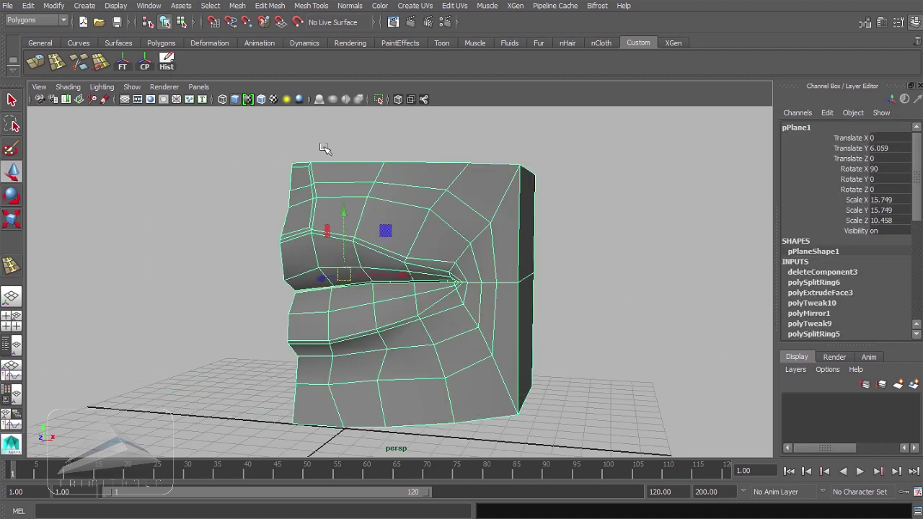
- Mirror the remaining half across -X with Mirror Geometry, merging the borders into one complete mouth
left_click(237, 5)
left_click(261, 182)
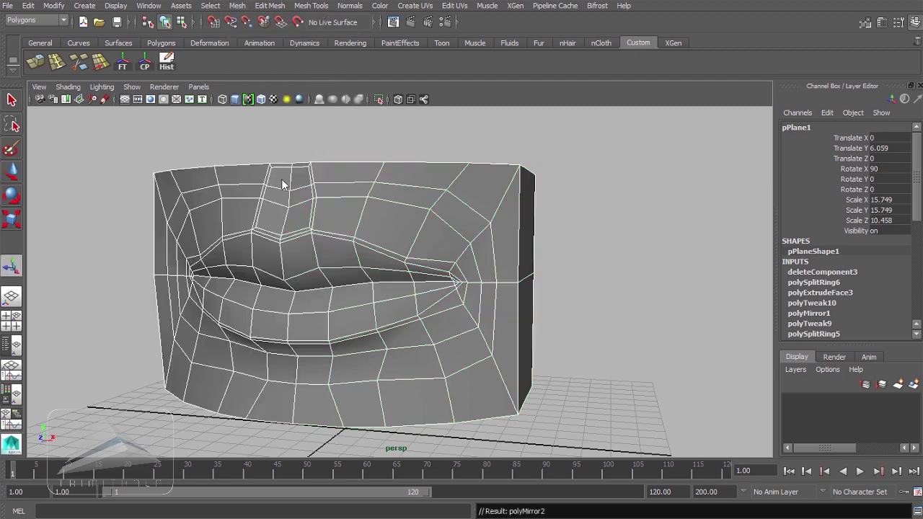
left_click(817, 271)
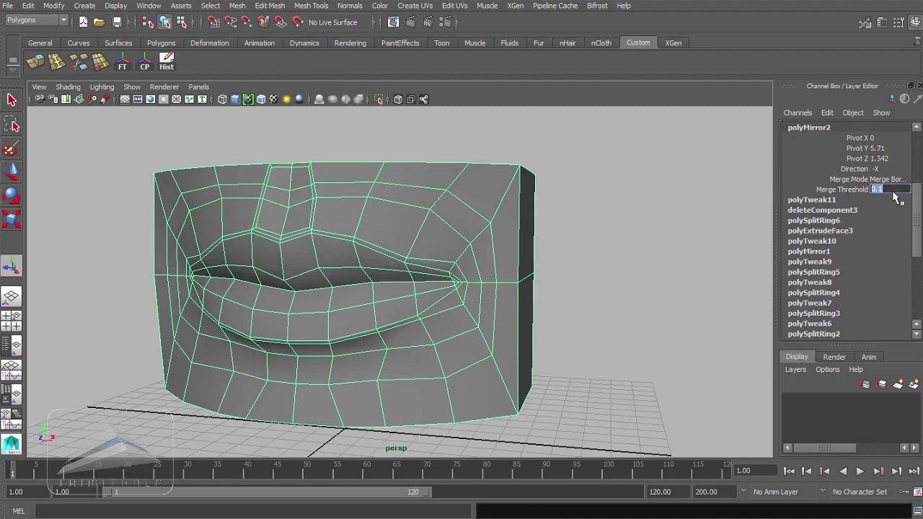
left_click(648, 288)
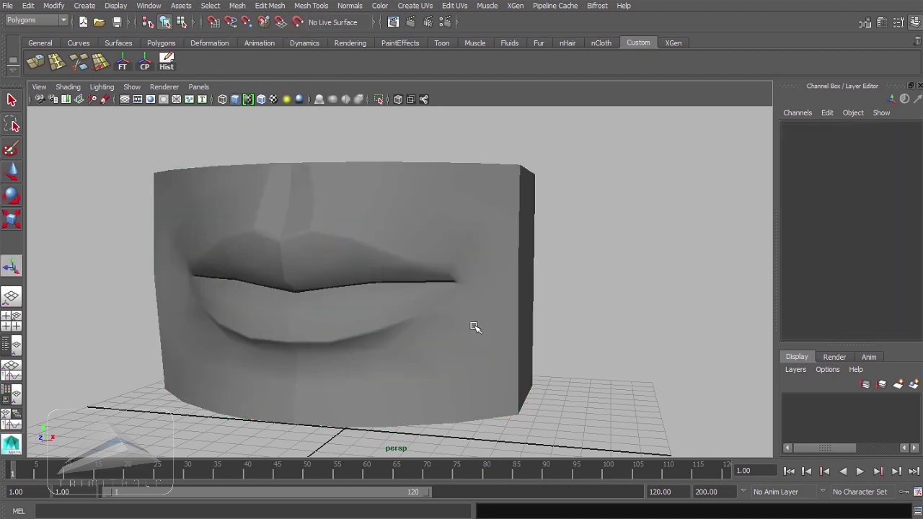
- Insert edge loops near the back border of the mesh's side walls and return to object mode
left_click(476, 327)
left_click_drag(475, 328, 360, 285, "alt")
left_click(58, 64)
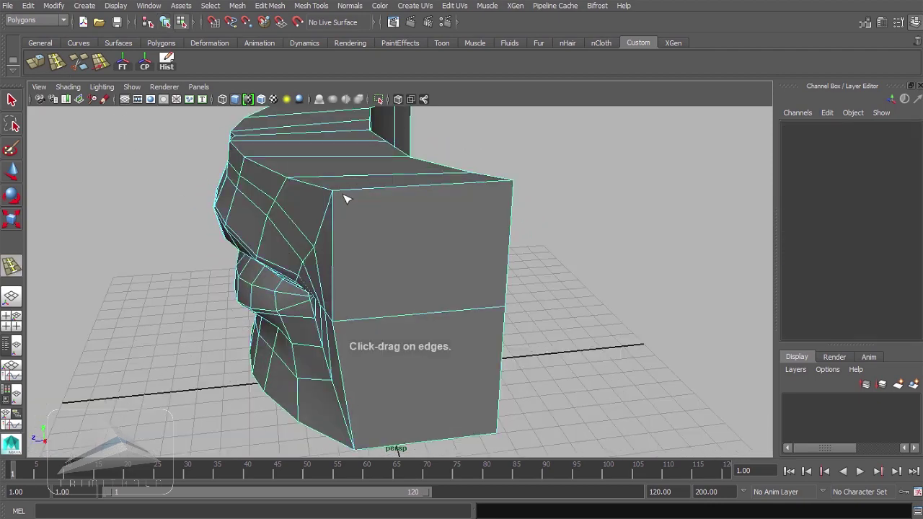
left_click(507, 182)
left_click_drag(402, 262, 462, 216, "alt")
key("w")
right_click(462, 207)
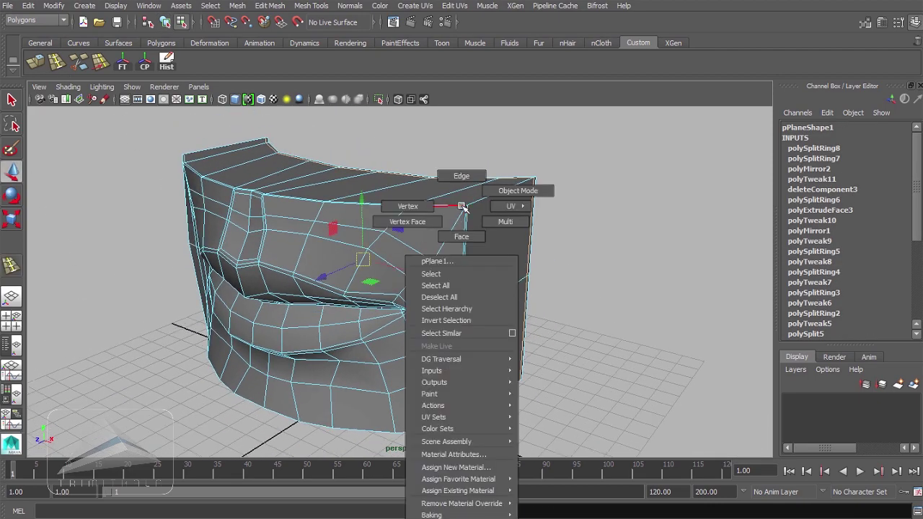
right_click_drag(462, 207, 518, 191)
- Select the border edge loop around the opening between the upper and lower lips
left_click_drag(486, 216, 591, 303, "alt")
right_click_drag(591, 302, 692, 386, "alt")
middle_click_drag(558, 336, 580, 317, "alt")
right_click_drag(579, 317, 568, 337, "alt")
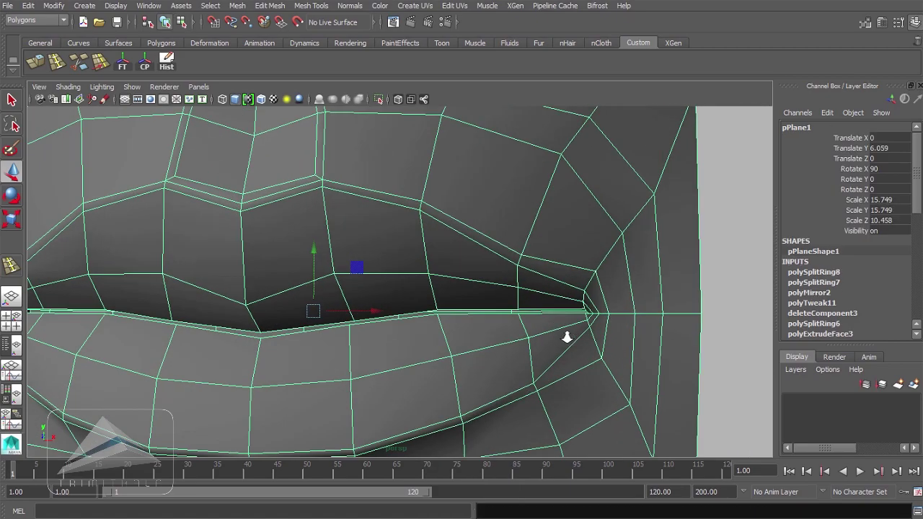
scroll(567, 337, "up", 1)
right_click_drag(464, 262, 459, 197)
left_click(403, 317)
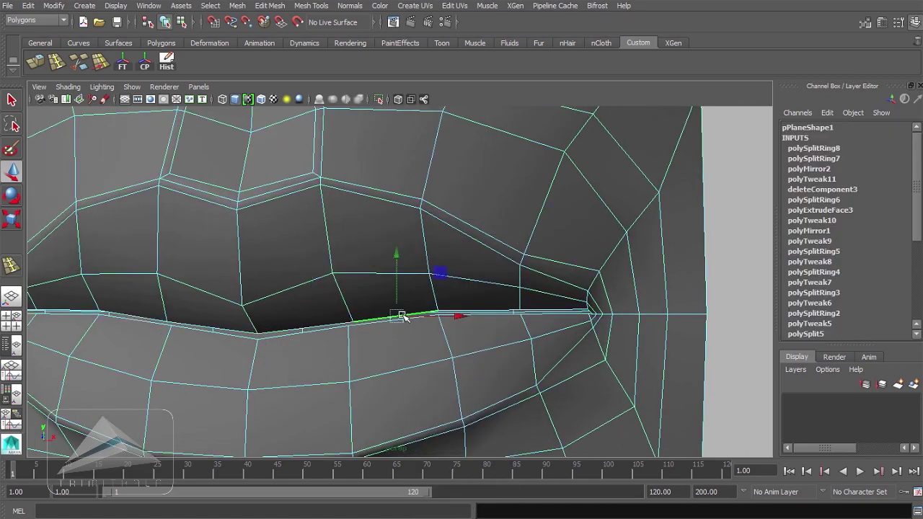
scroll(243, 125, "down", 3)
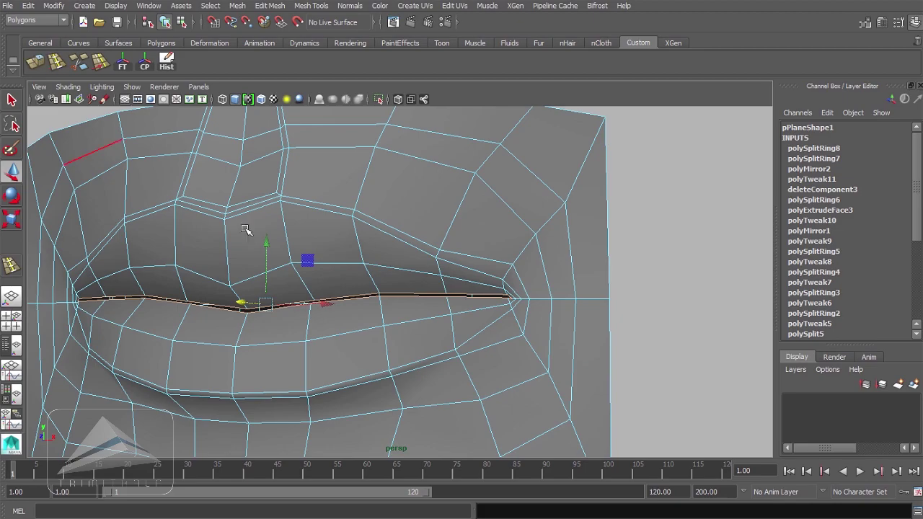
- Extrude the mouth opening's border edges inward twice, with a local Z translation of -0.29 for the last extrusion
left_click_drag(382, 292, 478, 313, "alt")
left_click(548, 235)
right_click_drag(478, 313, 757, 393, "alt")
middle_click_drag(577, 318, 483, 253, "alt")
left_click_drag(483, 253, 472, 286, "alt")
left_click_drag(560, 289, 509, 334)
key("ctrl+z")
key("g")
left_click_drag(498, 295, 530, 278, "alt")
left_click_drag(576, 232, 567, 272)
scroll(423, 252, "down", 3)
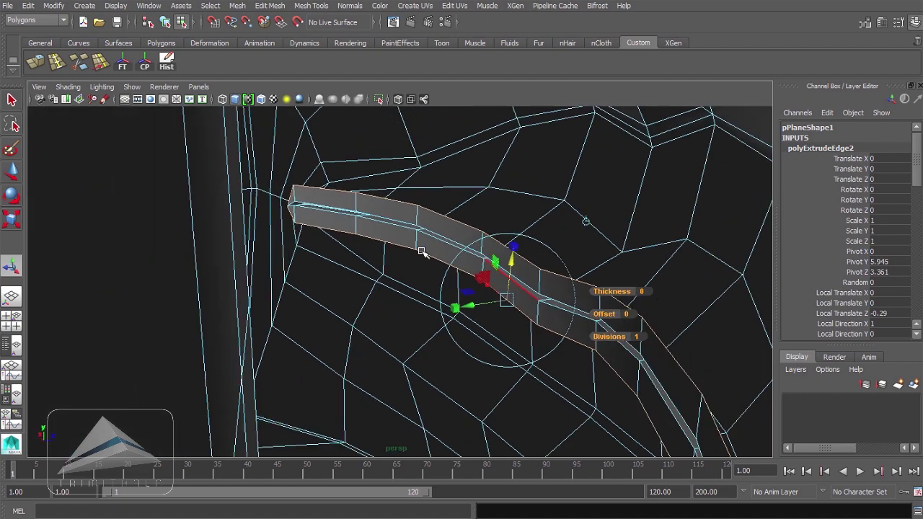
- Select the whole mouth mesh in object mode and export the selection as an OBJ file named Lips
left_click_drag(423, 251, 532, 158, "alt")
right_click(532, 158)
right_click_drag(532, 158, 573, 146)
left_click(560, 173)
scroll(533, 201, "down", 5)
left_click_drag(534, 202, 465, 267, "alt")
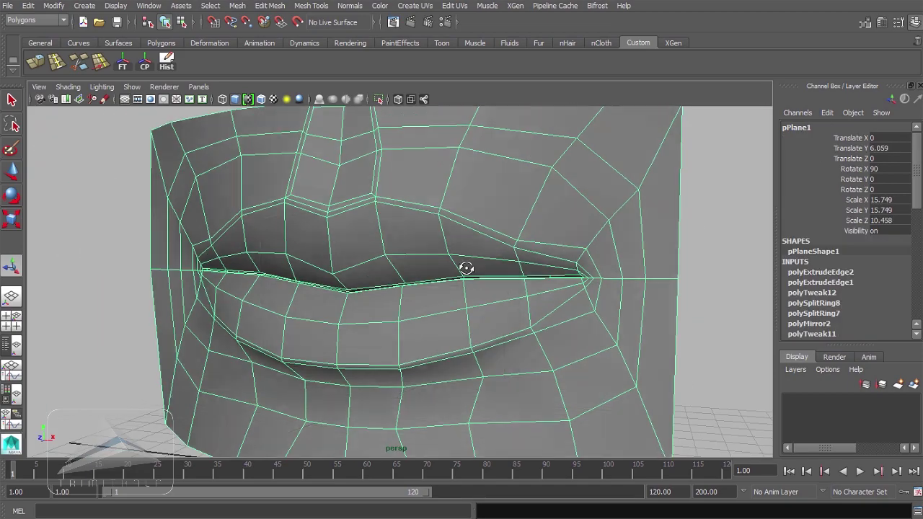
scroll(461, 270, "down", 5)
key("w")
left_click(7, 6)
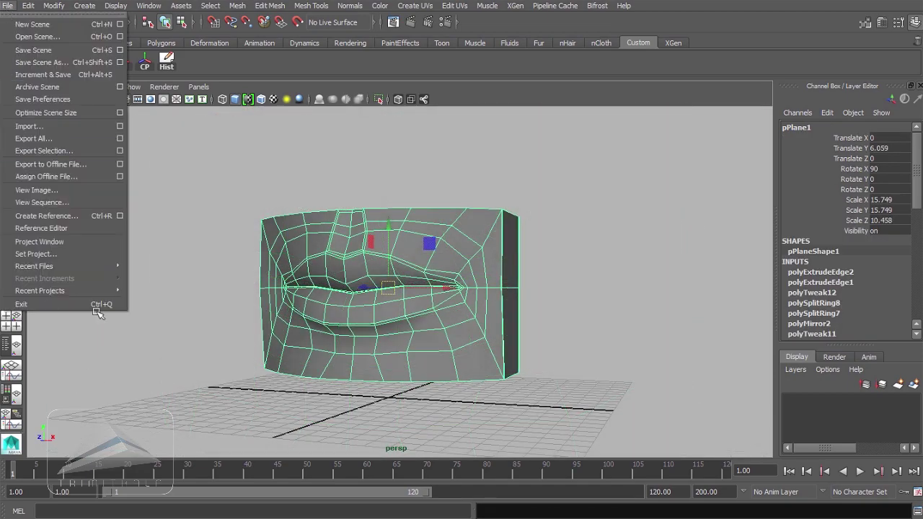
left_click(78, 149)
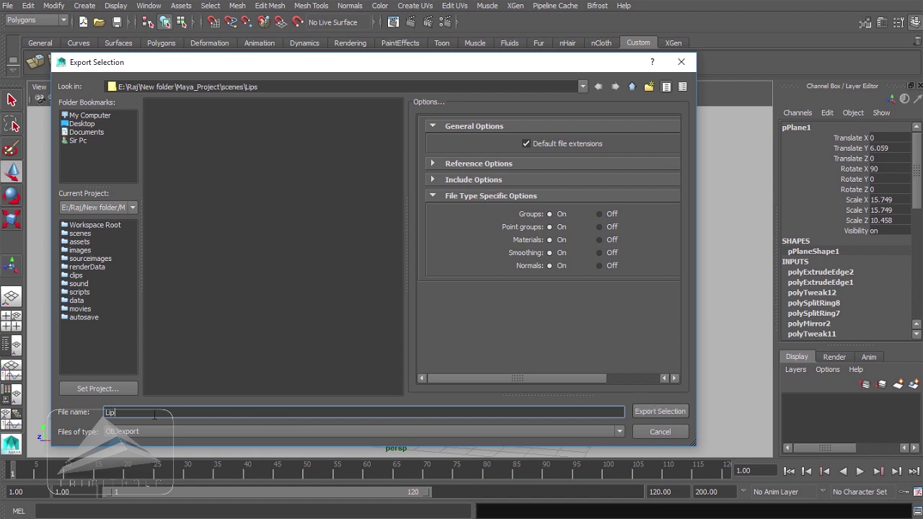
left_click(656, 410)
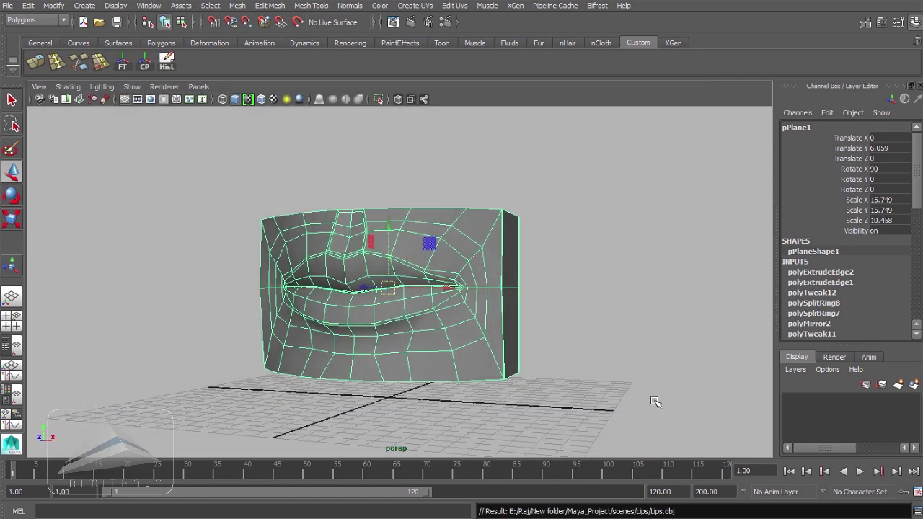
- Switch to ZBrush, import the Lips 3D Object file, place it on the canvas and enter Edit mode
left_click(652, 298)
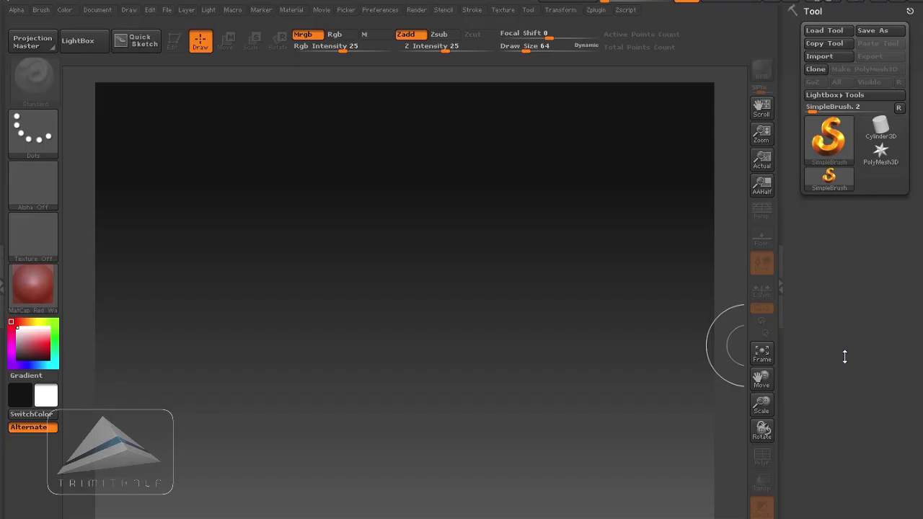
left_click(828, 57)
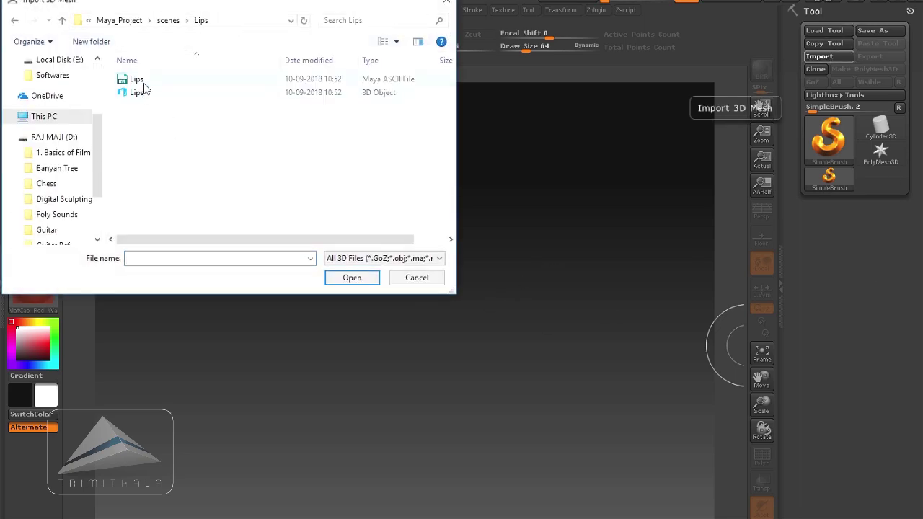
left_click(136, 79)
left_click(135, 94)
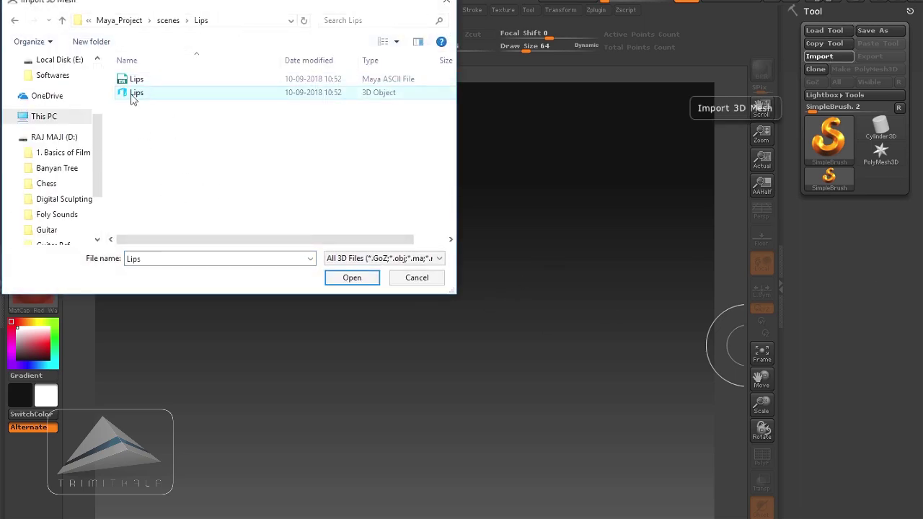
left_click(351, 278)
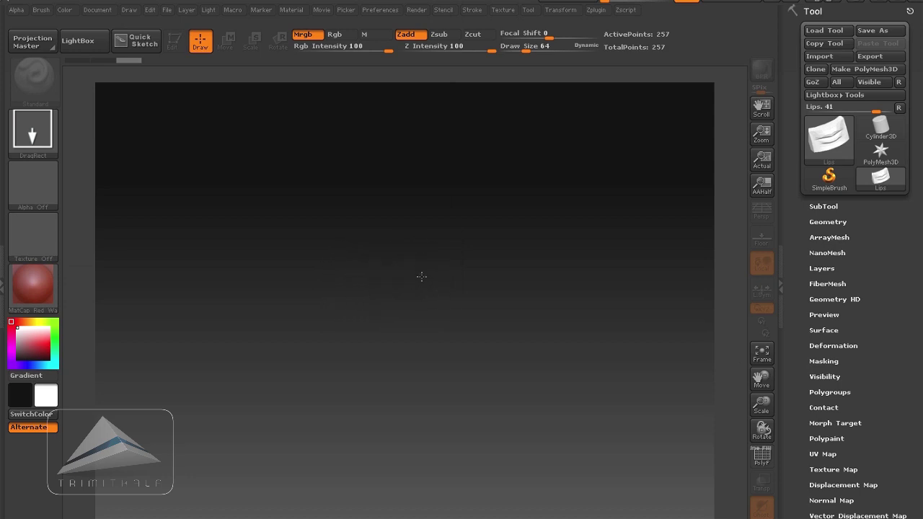
left_click_drag(420, 274, 196, 130)
key("t")
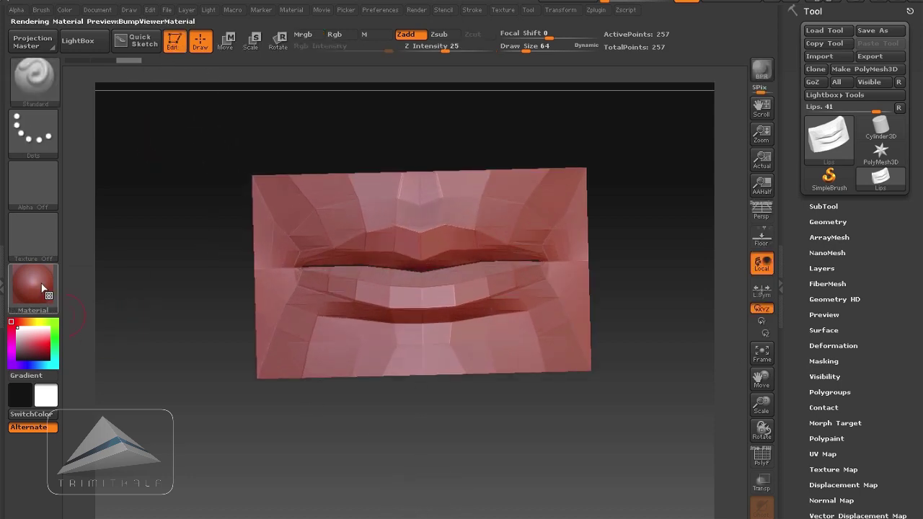
- Set the material to MatCap Gray and turn on the perspective view
left_click(33, 285)
left_click(572, 305)
left_click_drag(608, 442, 581, 456)
key("p")
- Divide the lips mesh repeatedly with smoothing until it reaches subdivision level 5
left_click(829, 222)
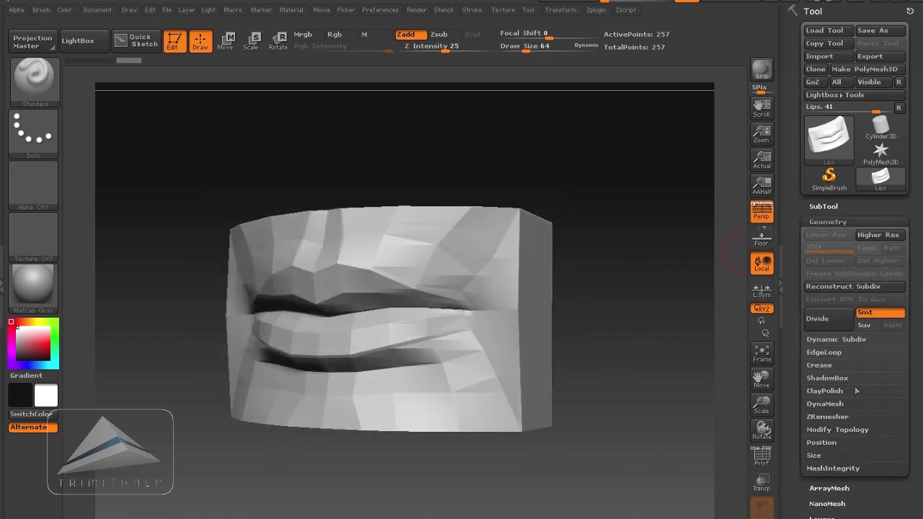
left_click(761, 458)
left_click(762, 458)
left_click(837, 321)
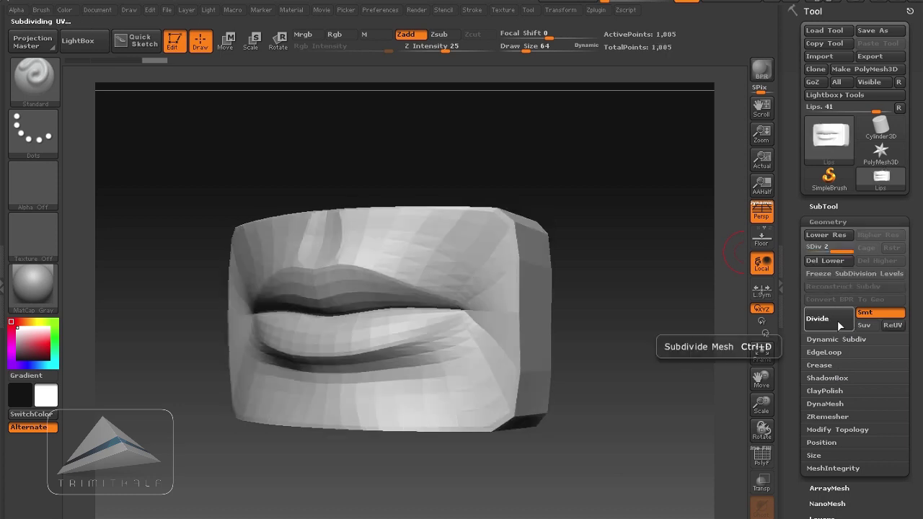
left_click(837, 320)
left_click(837, 320)
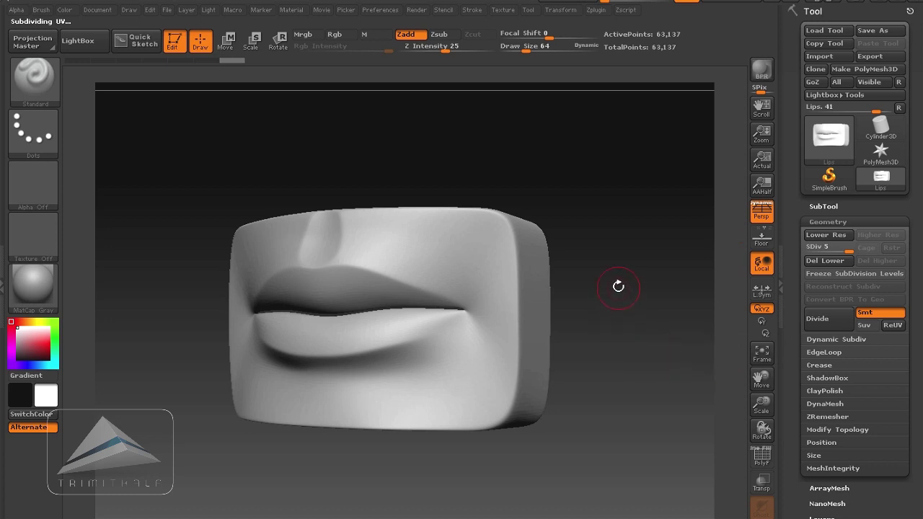
left_click_drag(618, 281, 615, 333)
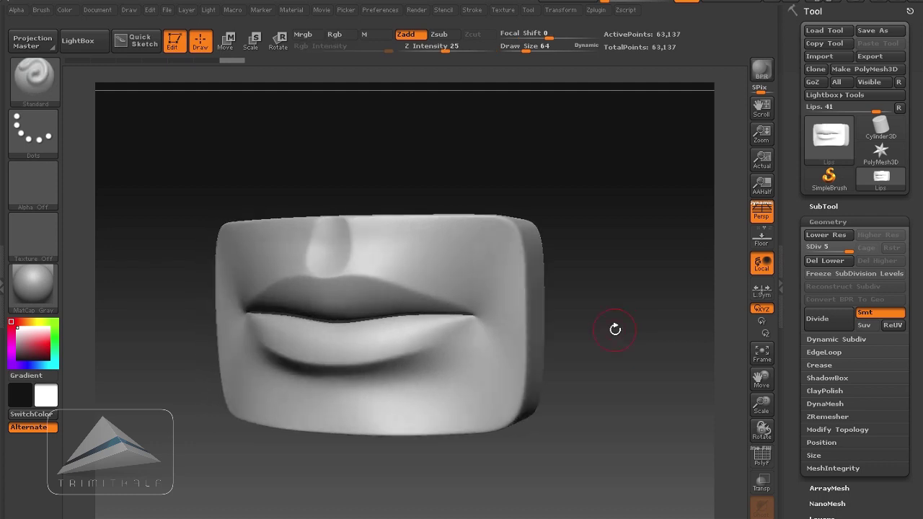
- Mask the lower lip and the whole area below the mouth line, leaving the upper half unmasked
mouse_move(615, 329)
right_mouse_down("alt")
mouse_move(653, 307)
mouse_move(652, 326)
right_mouse_up("alt")
right_click_drag(389, 268, 429, 261, "shift")
left_click(226, 41)
mouse_move(419, 400)
left_mouse_down("ctrl")
mouse_move(454, 333)
mouse_move(575, 428)
mouse_move(662, 432)
left_mouse_up("ctrl")
mouse_move(662, 433)
left_mouse_down()
mouse_move(634, 397)
mouse_move(645, 436)
left_mouse_up()
left_click(200, 45)
mouse_move(588, 411)
left_mouse_down("ctrl")
mouse_move(555, 333)
mouse_move(624, 368)
mouse_move(537, 294)
left_mouse_up("ctrl")
left_click_drag(685, 433, 627, 436)
left_click_drag(671, 332, 677, 432)
key("ctrl+z")
mouse_move(634, 346)
left_mouse_down("shift")
mouse_move(674, 341)
mouse_move(638, 248)
mouse_move(659, 156)
mouse_move(652, 184)
left_mouse_up("shift")
- Set the ClayTubes brush to Z Intensity 7 and Draw Size 73
key("s")
left_click_drag(526, 279, 521, 280)
left_click_drag(463, 50, 425, 55)
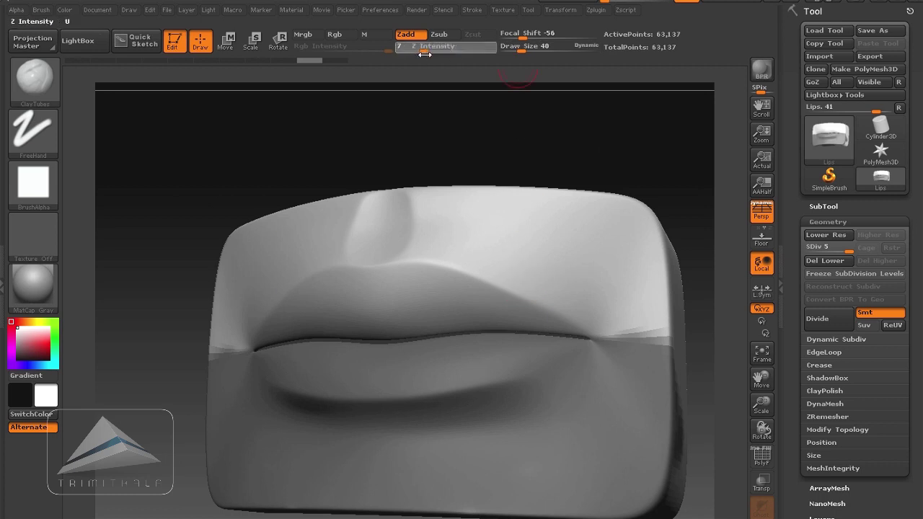
left_click_drag(555, 173, 549, 148)
left_click_drag(521, 50, 528, 50)
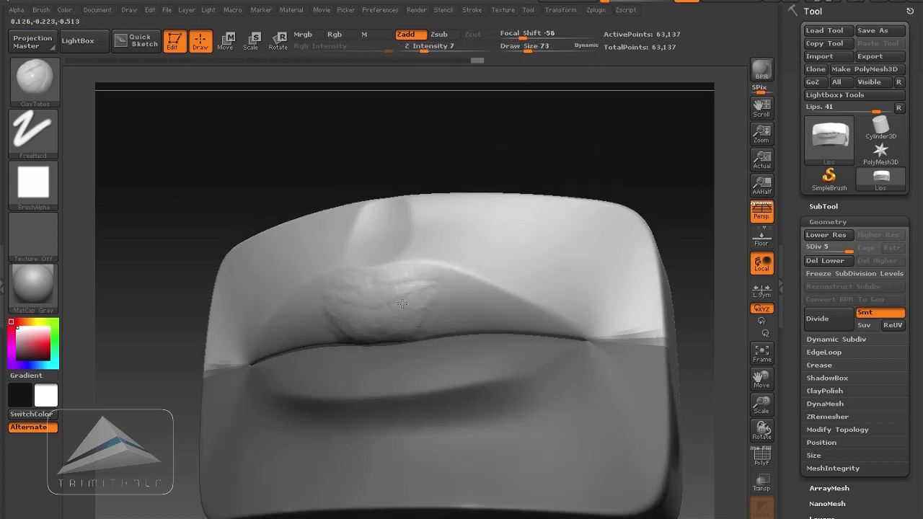
- Build up volume across the centre and side of the upper lip with ClayTubes strokes, undoing the last few strokes
left_click_drag(393, 308, 415, 306)
mouse_move(534, 152)
left_mouse_down()
mouse_move(462, 155)
mouse_move(393, 273)
left_mouse_up()
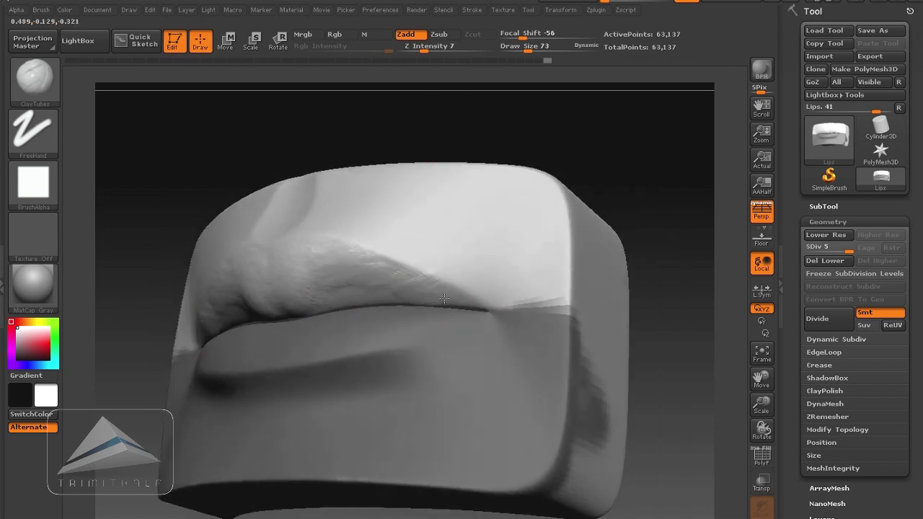
key("ctrl+z")
key("ctrl+z")
key("ctrl+z")
key("ctrl+z")
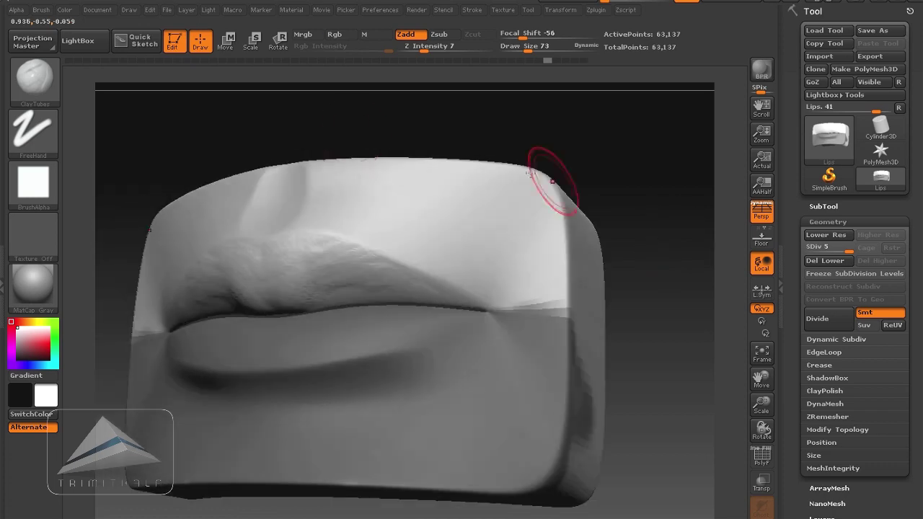
- Remask the lower lip and chin along the topology so the skin beside the mouth corners stays unmasked
left_click(226, 41)
left_click_drag(466, 373, 529, 313, "ctrl")
mouse_move(647, 301)
left_mouse_down()
mouse_move(682, 299)
mouse_move(637, 298)
left_mouse_up()
key("q")
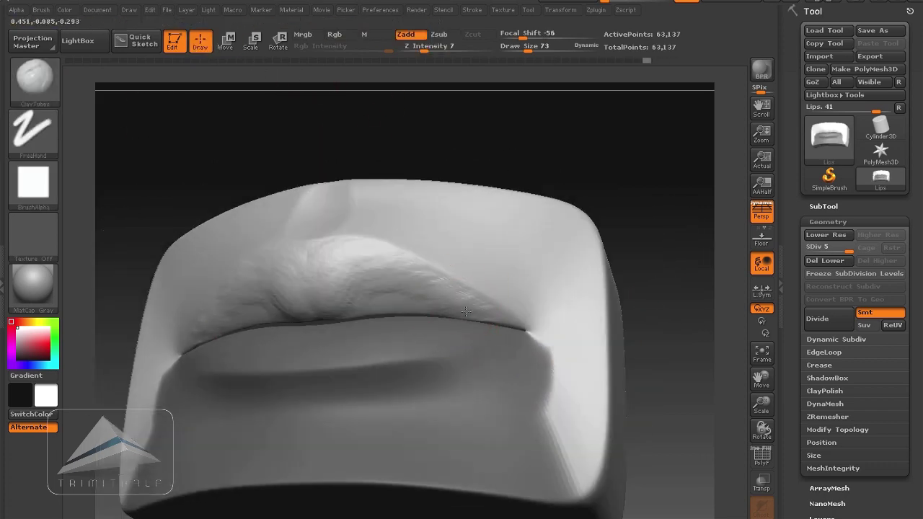
- Build up the side of the upper lip and the skin around the mouth corner with ClayTubes strokes
mouse_move(663, 211)
left_mouse_down()
mouse_move(598, 205)
mouse_move(659, 202)
mouse_move(654, 195)
left_mouse_up()
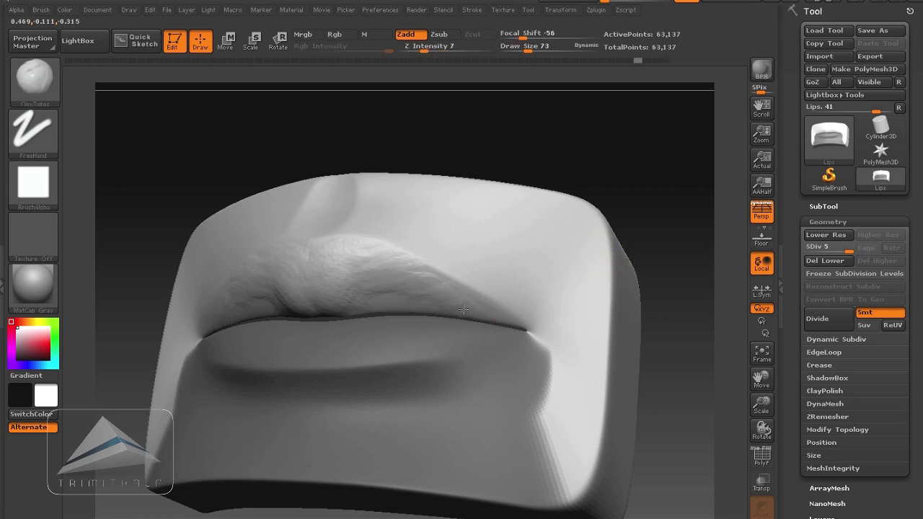
left_click_drag(634, 231, 649, 303)
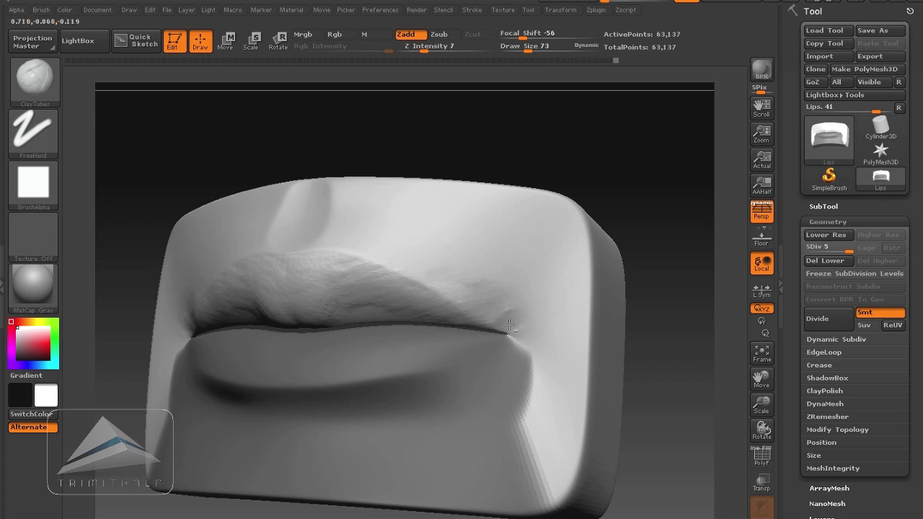
left_click_drag(620, 303, 568, 297)
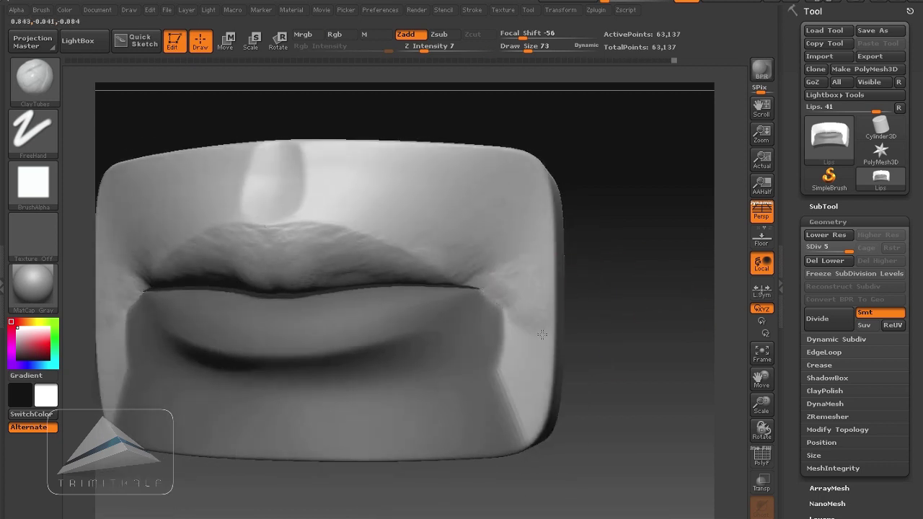
- Invert the mask and add ClayTubes volume to the skin below the mouth corners, down both sides of the chin
mouse_move(613, 324)
left_mouse_down()
mouse_move(613, 274)
mouse_move(620, 317)
left_mouse_up()
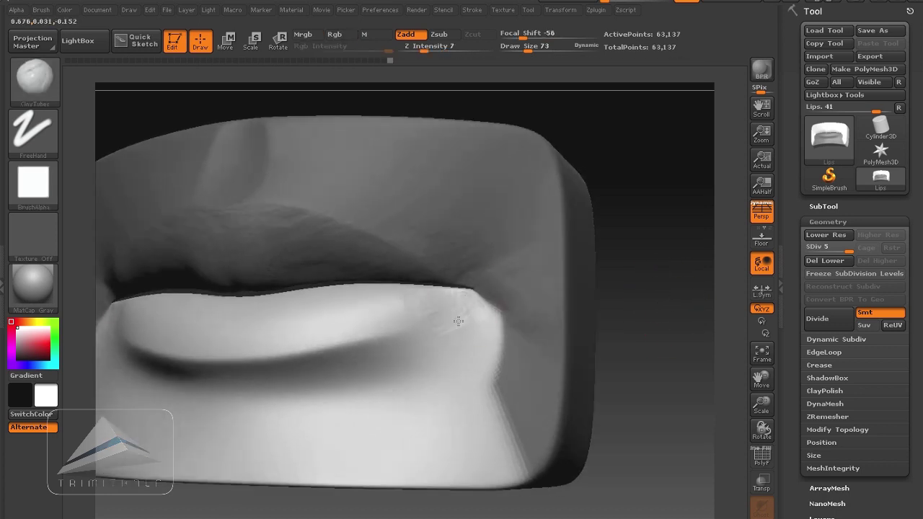
mouse_move(457, 321)
left_mouse_down()
mouse_move(426, 271)
mouse_move(351, 271)
mouse_move(378, 302)
mouse_move(392, 346)
mouse_move(398, 377)
mouse_move(383, 382)
left_mouse_up()
right_click_drag(383, 383, 396, 292)
mouse_move(397, 292)
left_mouse_down()
mouse_move(436, 305)
mouse_move(441, 267)
mouse_move(455, 271)
left_mouse_up()
mouse_move(469, 277)
right_mouse_down()
mouse_move(676, 336)
mouse_move(634, 317)
right_mouse_up()
right_click_drag(400, 371, 286, 363)
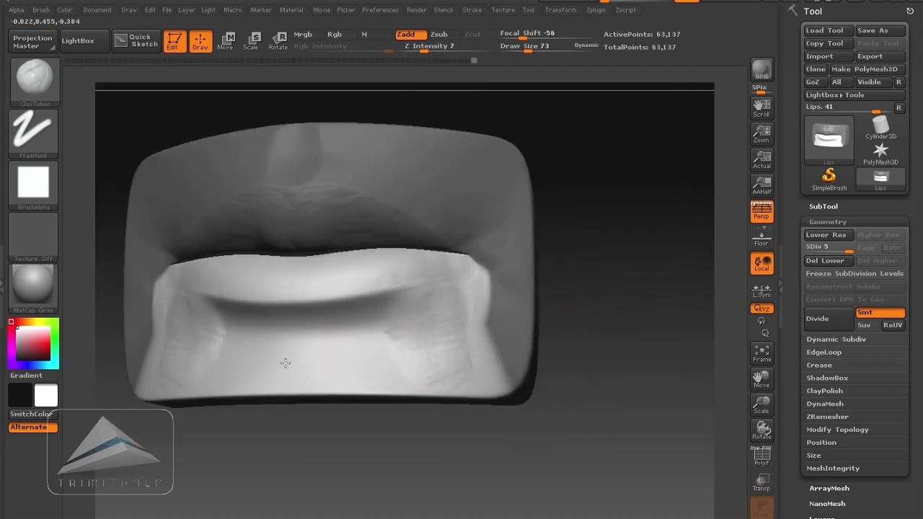
- Build up a broad band of volume across the chin along the model's lower edge with ClayTubes at Draw Size 73
mouse_move(286, 363)
left_mouse_down()
mouse_move(319, 373)
mouse_move(377, 367)
mouse_move(299, 352)
left_mouse_up()
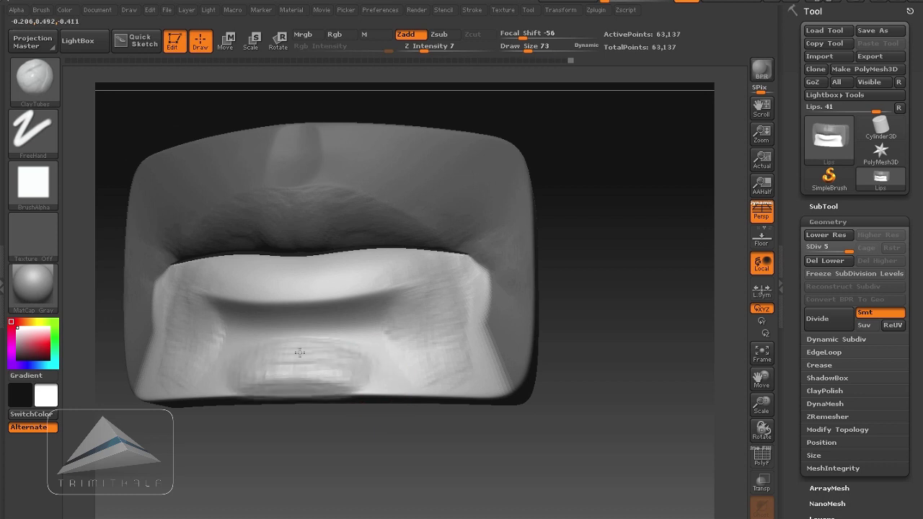
right_click_drag(396, 333, 396, 348)
mouse_move(454, 415)
right_mouse_down()
mouse_move(258, 391)
mouse_move(245, 332)
right_mouse_up()
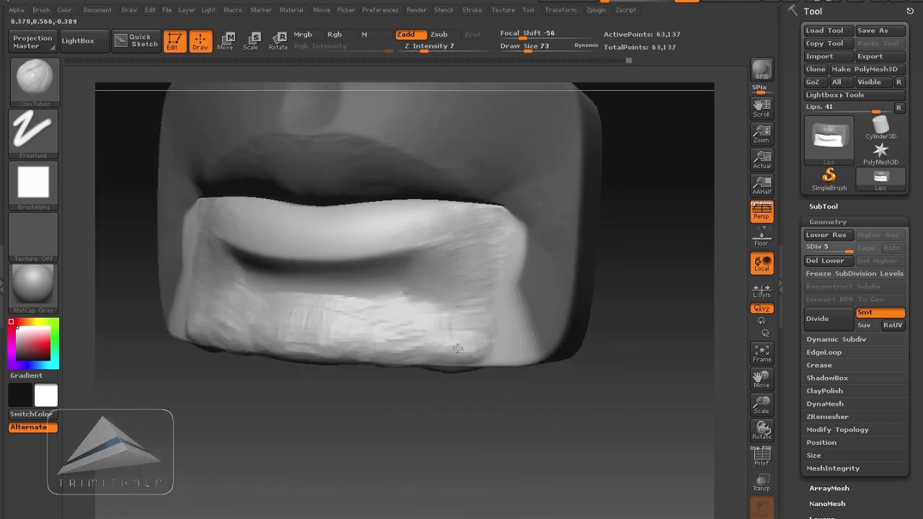
left_click_drag(465, 407, 462, 303)
left_click_drag(326, 374, 256, 390)
left_click_drag(317, 389, 170, 433)
left_click_drag(425, 389, 468, 397)
mouse_move(652, 223)
left_mouse_down()
mouse_move(655, 284)
mouse_move(644, 326)
left_mouse_up()
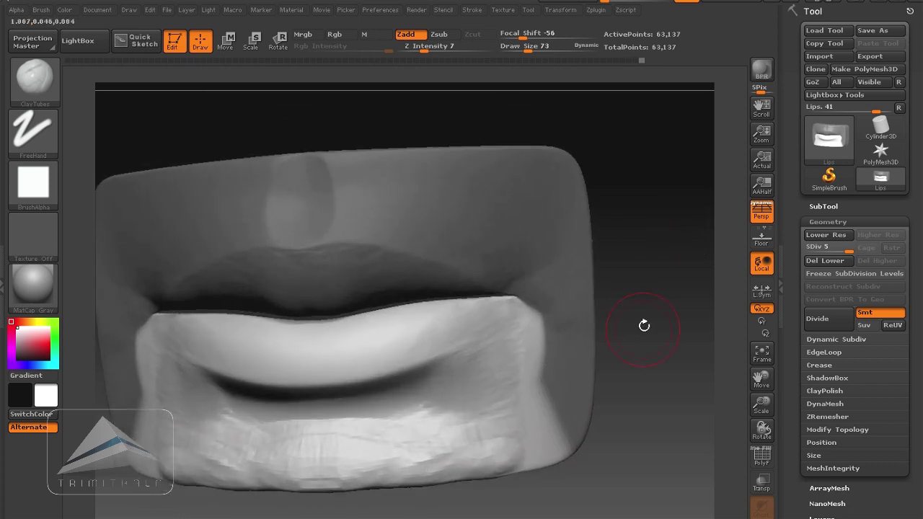
- Define the lower lip's outer rim with a small ClayTubes brush and reshape its corners with the Move brush at Draw Size 101
mouse_move(644, 326)
right_mouse_down()
mouse_move(377, 325)
mouse_move(336, 334)
mouse_move(716, 313)
mouse_move(480, 319)
right_mouse_up()
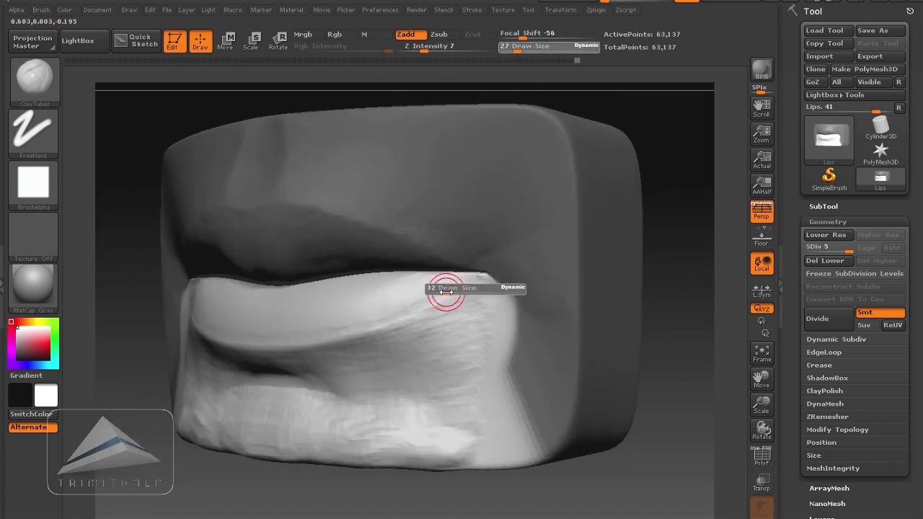
right_click_drag(447, 291, 418, 274)
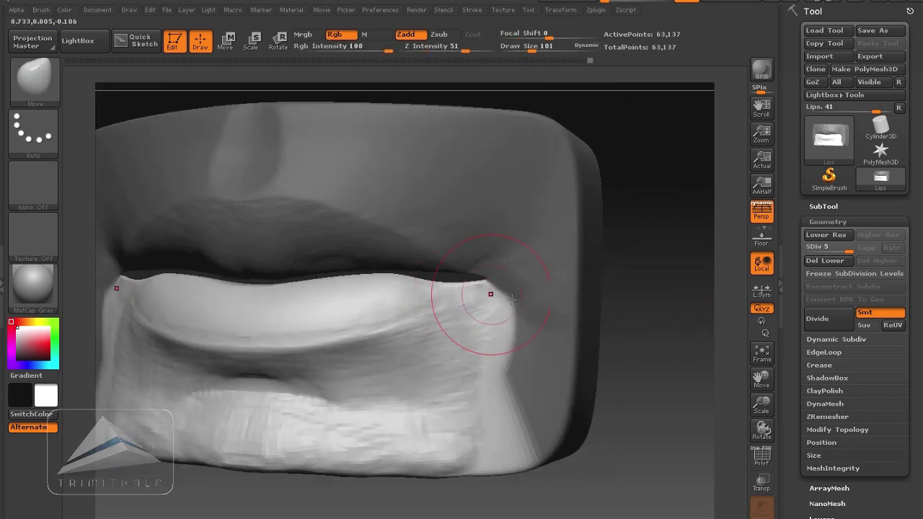
right_click_drag(511, 299, 453, 280)
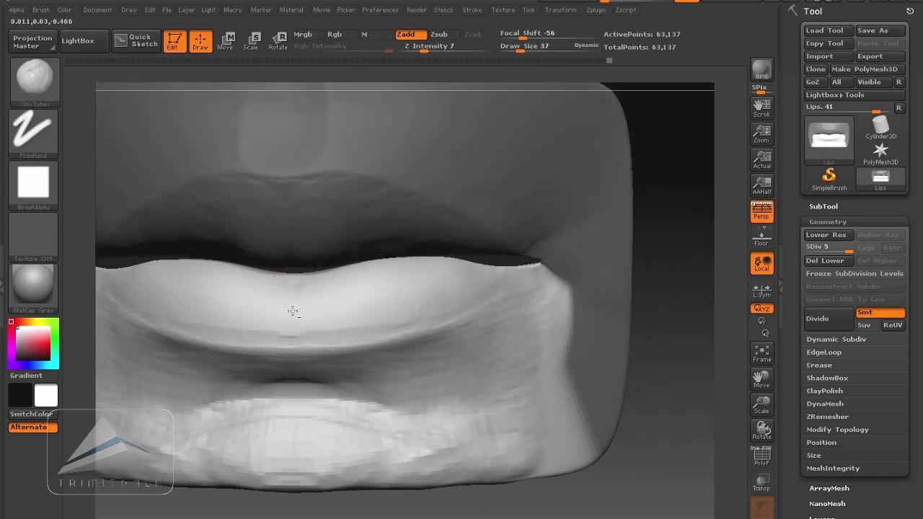
- Fill out the centre and sides of the lower lip with ClayTubes at Draw Size 40 and 55
left_click_drag(306, 314, 307, 318)
left_click_drag(673, 353, 672, 326)
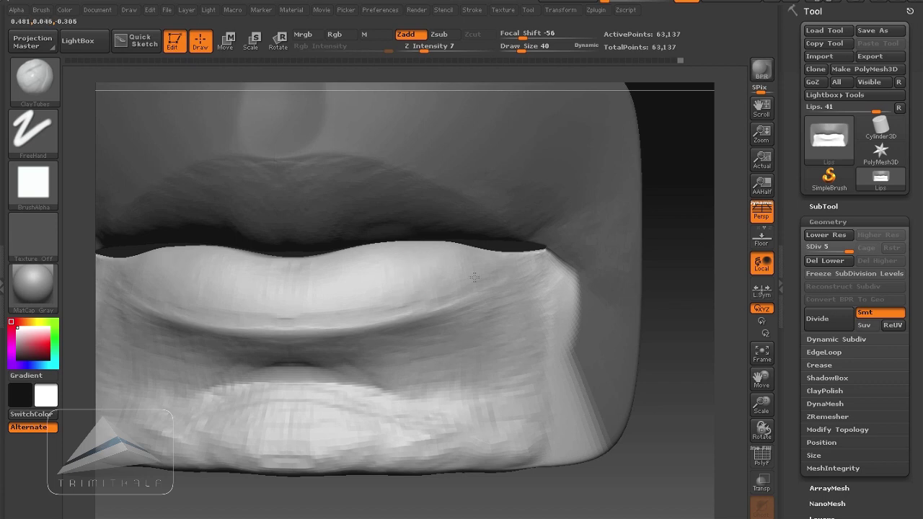
mouse_move(474, 277)
right_mouse_down()
mouse_move(702, 354)
mouse_move(332, 284)
right_mouse_up()
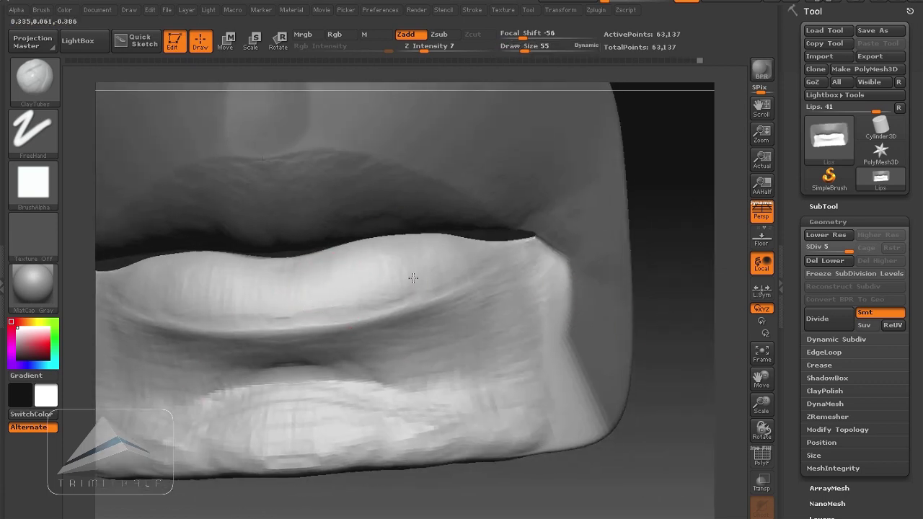
- Invert the mask to build up the skin beside the mouth corner, and clear the mask to adjust the shape with the Move brush
mouse_move(438, 269)
right_mouse_down()
mouse_move(468, 242)
mouse_move(540, 325)
mouse_move(623, 340)
mouse_move(527, 302)
right_mouse_up()
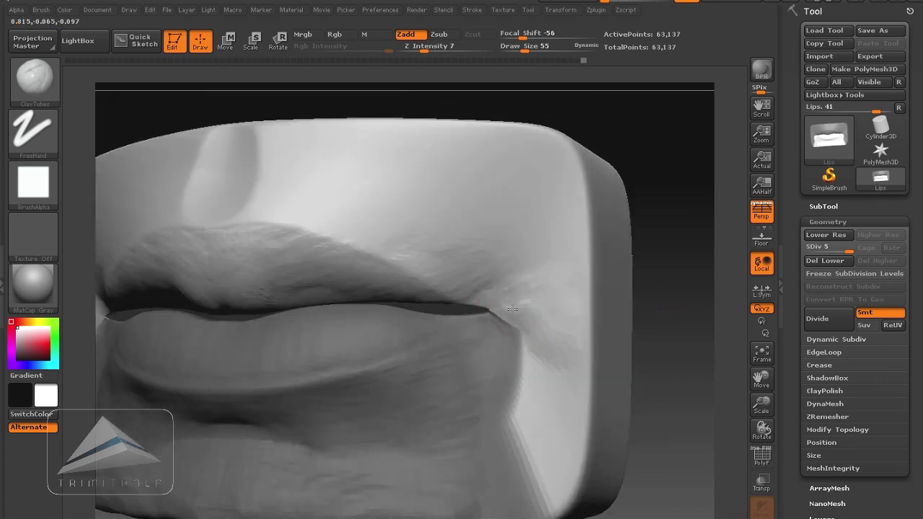
left_click_drag(678, 318, 189, 324)
key("b")
key("m")
key("v")
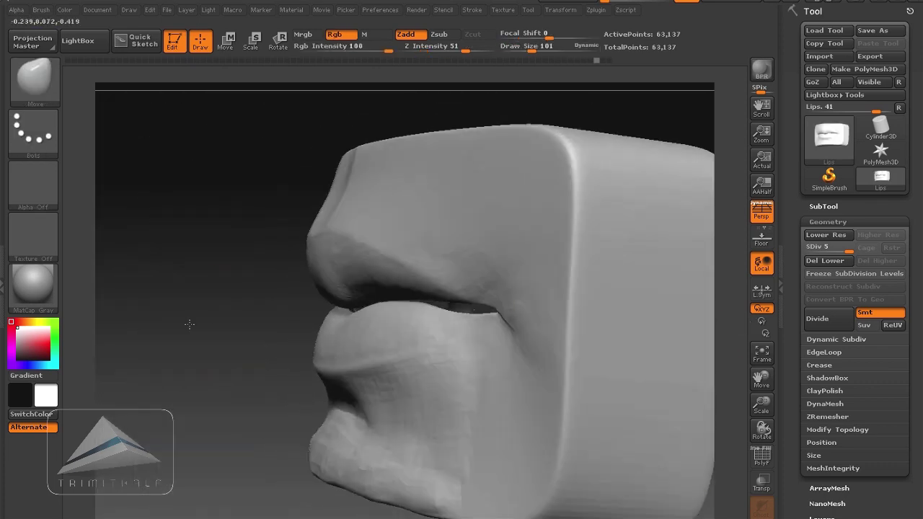
right_click_drag(189, 324, 489, 309)
mouse_move(613, 317)
left_mouse_down()
mouse_move(647, 249)
mouse_move(612, 319)
mouse_move(655, 348)
mouse_move(648, 360)
left_mouse_up()
- Blend the skin around the mouth corner with ClayTubes at Draw Size 55
key("b")
key("c")
key("t")
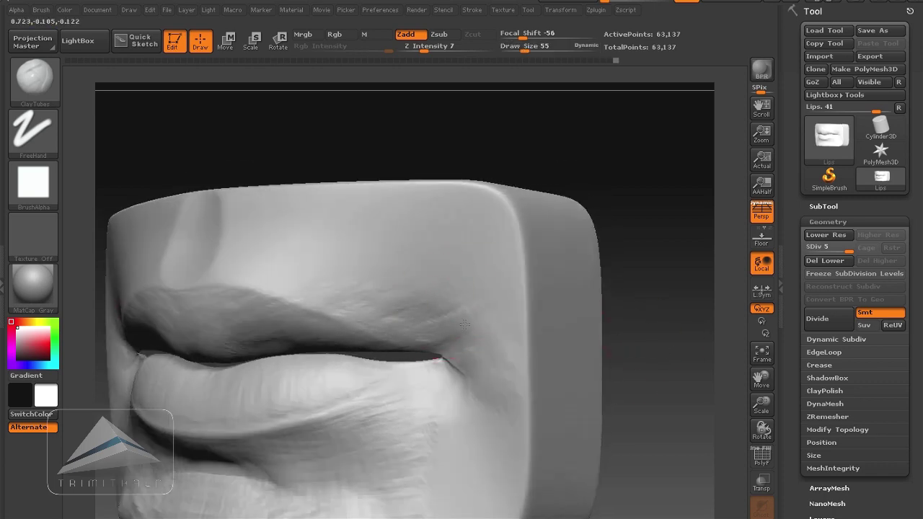
mouse_move(645, 346)
left_mouse_down()
mouse_move(713, 315)
mouse_move(648, 333)
left_mouse_up()
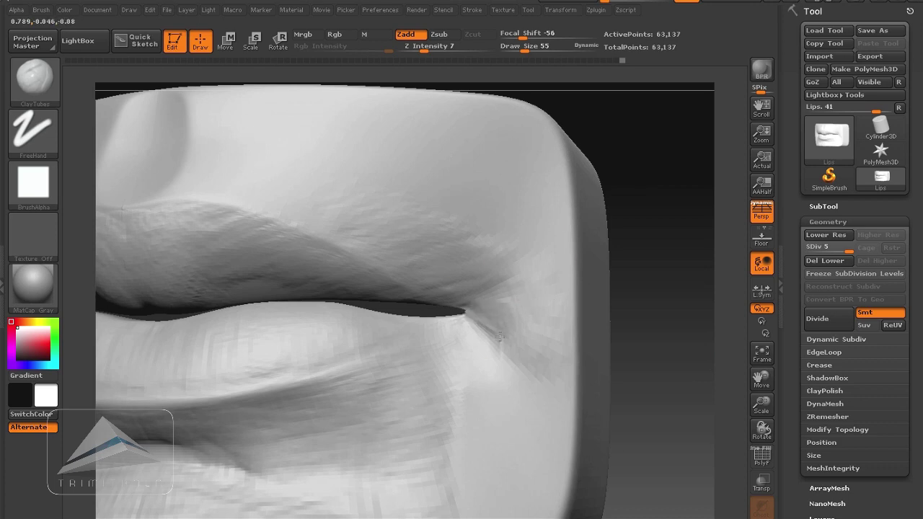
mouse_move(657, 250)
left_mouse_down()
mouse_move(692, 339)
mouse_move(660, 319)
left_mouse_up()
- Create a topology mask from the mouth corner and invert it so the lower lip and chin are masked
key("w")
mouse_move(417, 359)
left_mouse_down("ctrl")
mouse_move(414, 324)
mouse_move(512, 319)
left_mouse_up("ctrl")
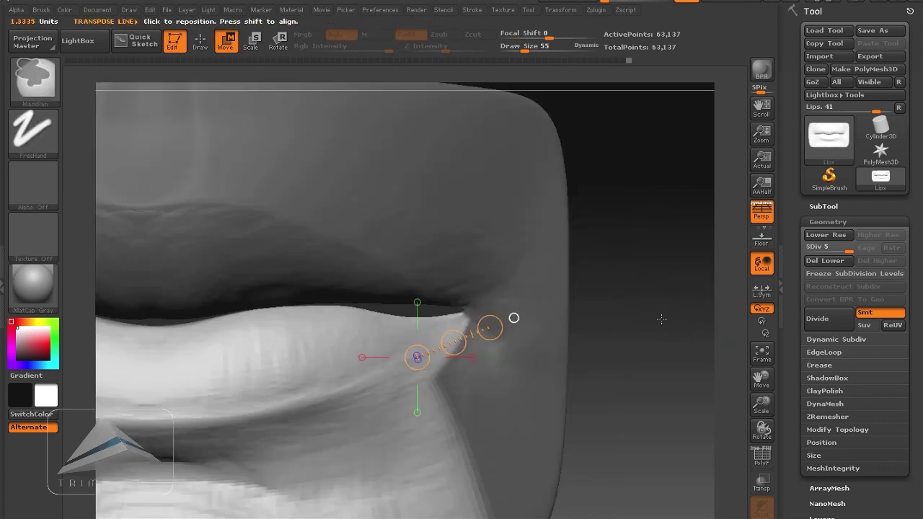
left_click(634, 318, "ctrl")
- Close the gap between the lips near the mouth corners by reshaping the unmasked upper lip with the Move brush
key("s")
mouse_move(625, 317)
left_mouse_down()
mouse_move(638, 317)
mouse_move(641, 344)
mouse_move(620, 303)
mouse_move(644, 299)
left_mouse_up()
key("w")
key("q")
key("b")
key("m")
key("v")
key("s")
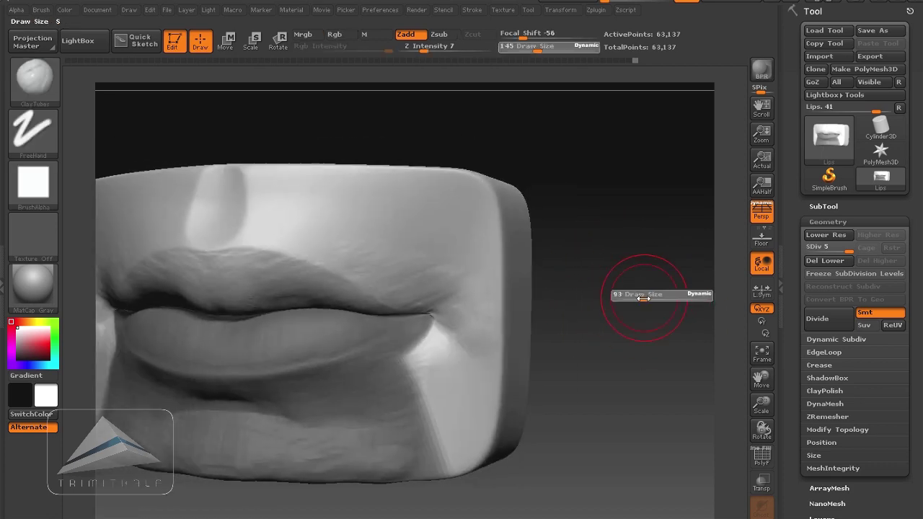
- Clear the mask and set the ClayTubes brush to Draw Size 46
key("b")
key("c")
key("t")
left_click_drag(217, 447, 389, 447)
right_click_drag(622, 296, 608, 265)
key("bracketleft")
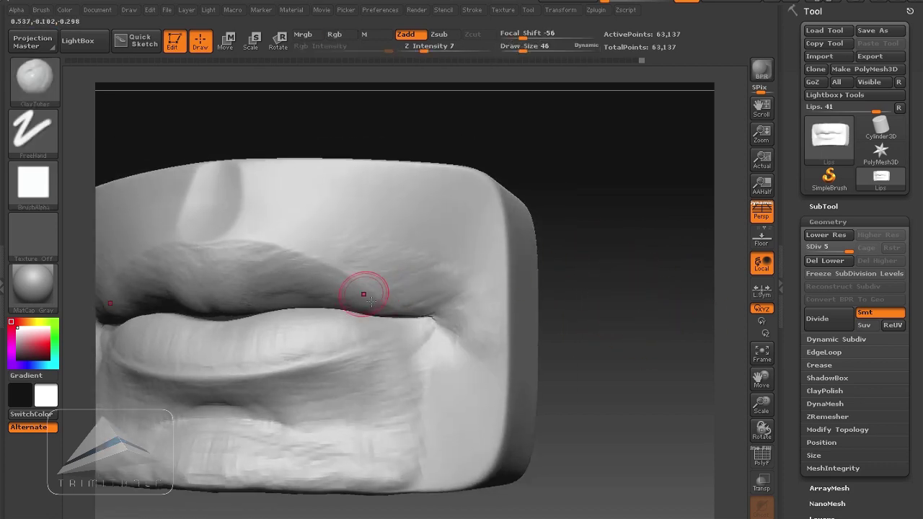
- Thicken the upper lip toward the mouth corner and fill the skin beside the corner with ClayTubes at Draw Size 46 and 65
right_click_drag(321, 277, 501, 295)
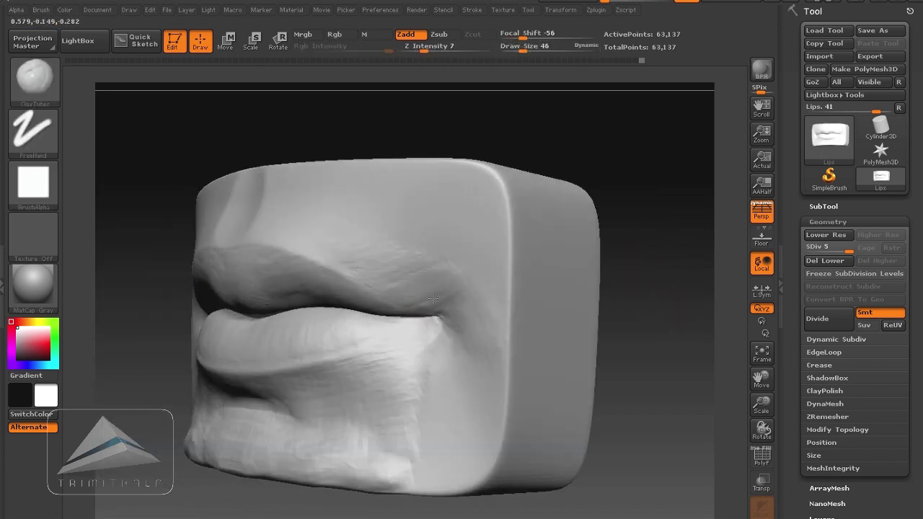
right_click_drag(313, 240, 517, 283)
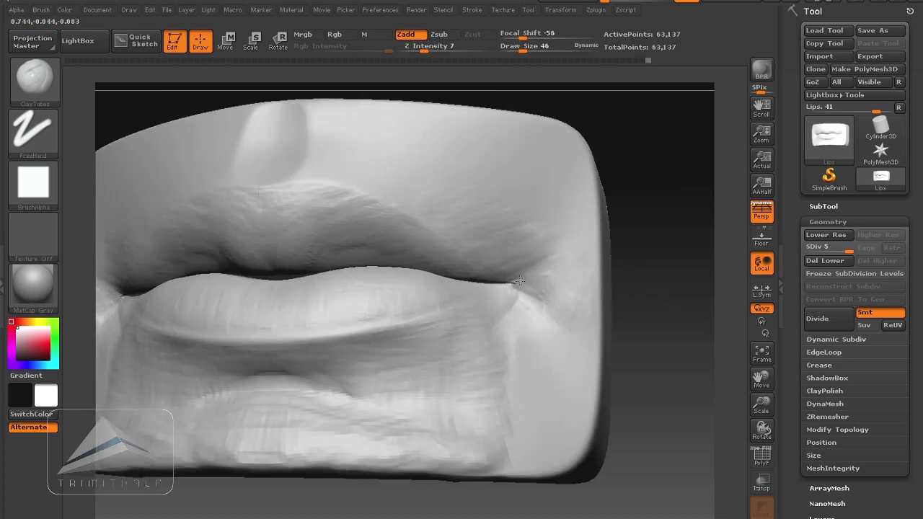
key("s")
left_click_drag(542, 291, 550, 313)
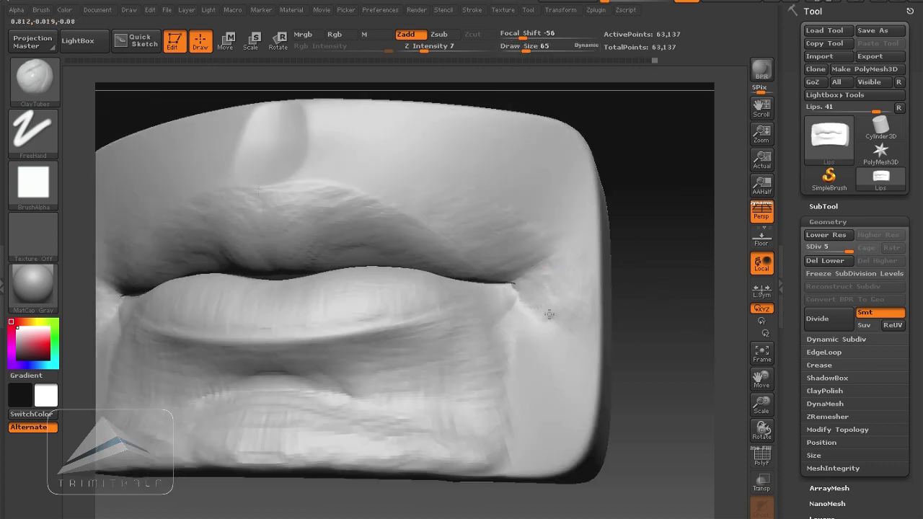
right_click_drag(550, 313, 505, 297)
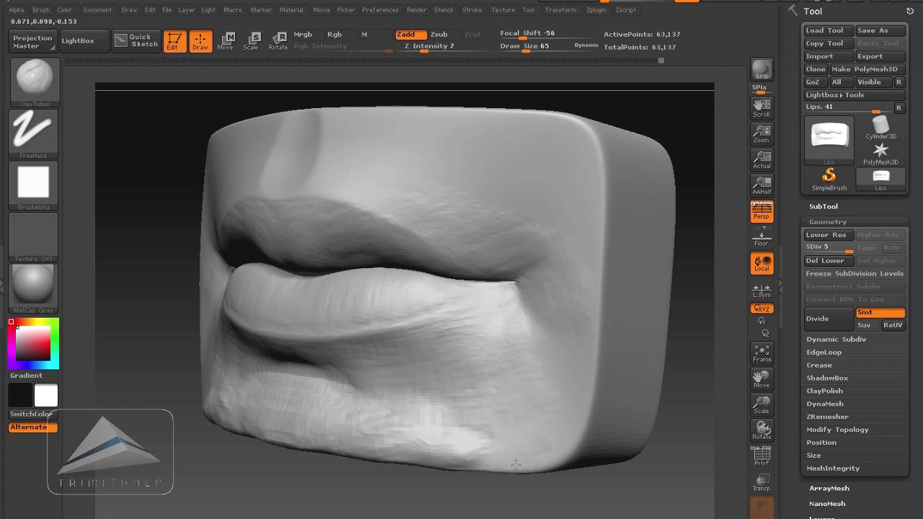
- Sculpt the upper lip's centre and peaks with ClayTubes at Draw Size 32 and 52
mouse_move(434, 450)
right_mouse_down("shift")
mouse_move(505, 324)
mouse_move(609, 195)
right_mouse_up("shift")
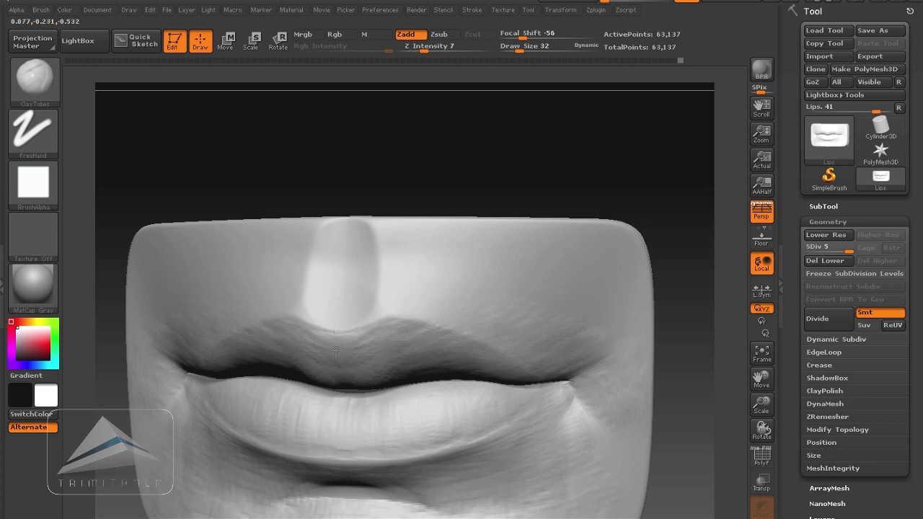
right_click_drag(335, 350, 343, 353)
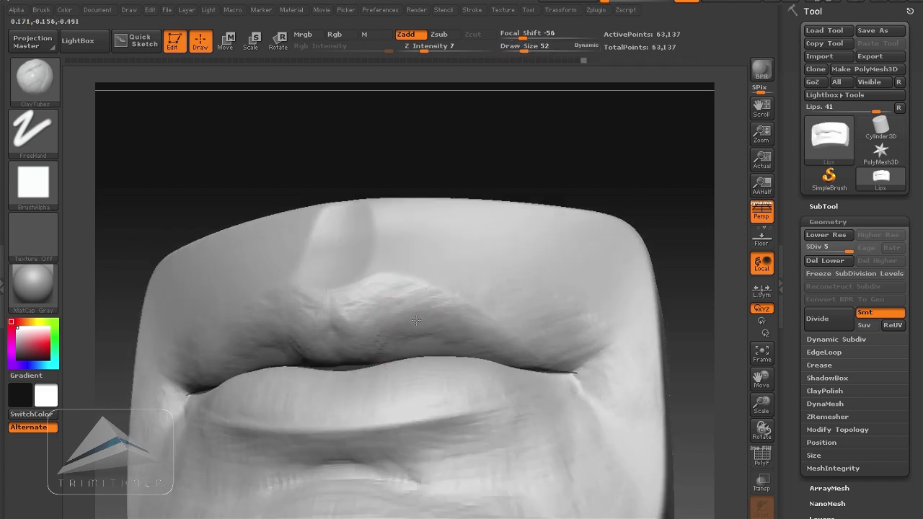
left_click_drag(416, 320, 368, 296)
- Refine the philtrum groove and build up its side ridges above the upper lip with ClayTubes at Draw Size 52
left_click_drag(659, 205, 663, 310)
left_click_drag(343, 268, 333, 336)
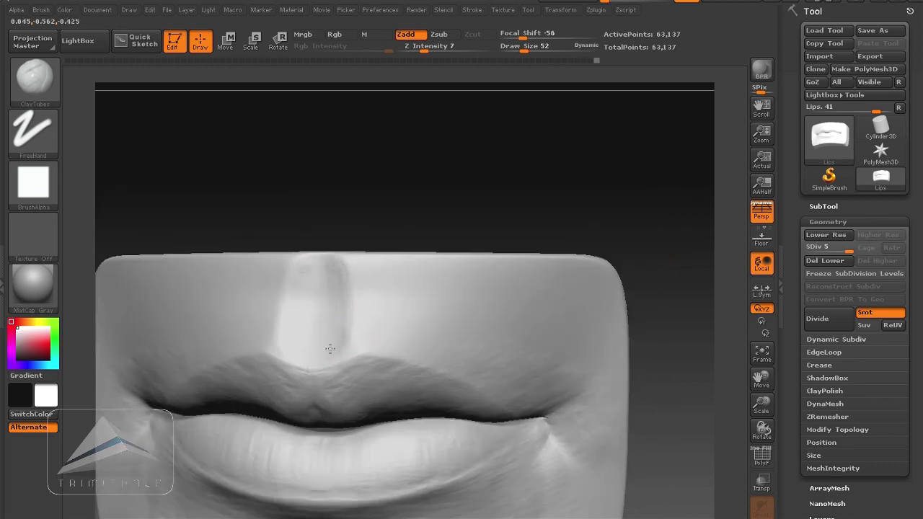
right_click_drag(258, 343, 241, 342)
left_click_drag(389, 284, 364, 262)
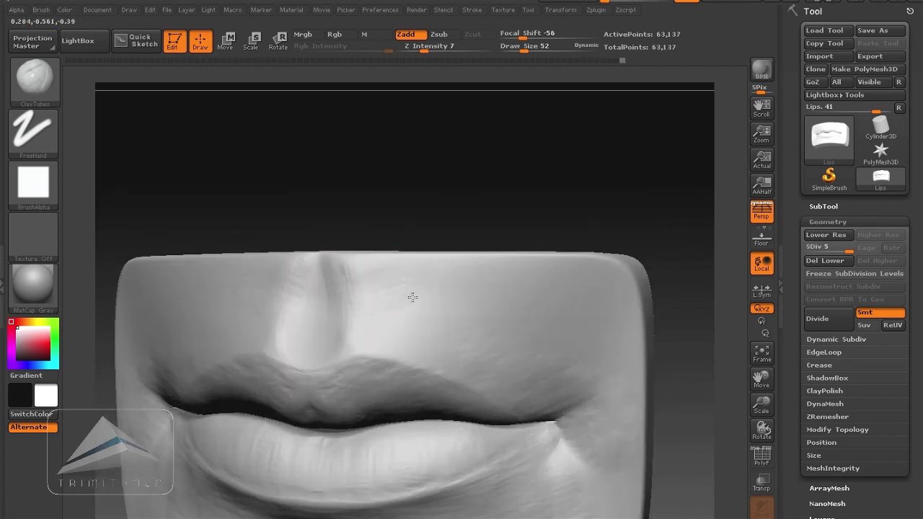
- Blend the skin between the lower lip and the chin with ClayTubes strokes at Draw Size 52
mouse_move(671, 322)
left_mouse_down()
mouse_move(548, 303)
mouse_move(241, 284)
mouse_move(408, 298)
left_mouse_up()
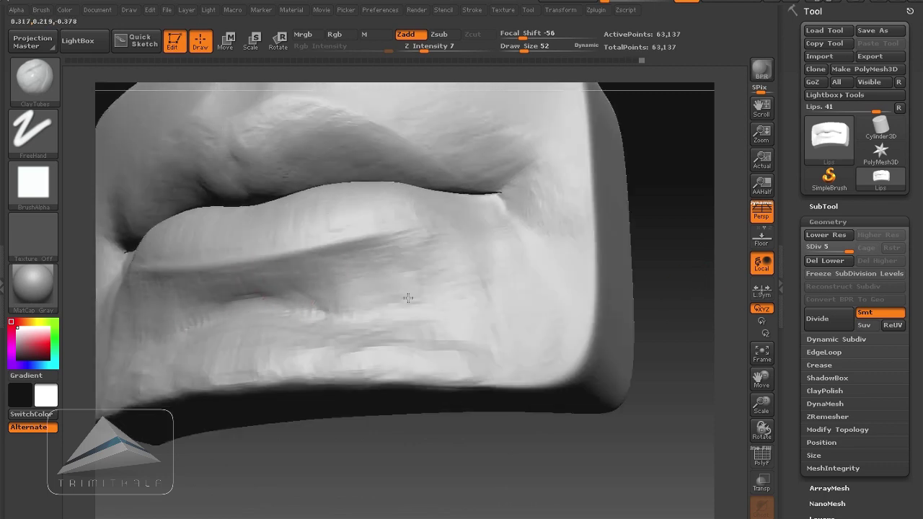
left_click_drag(409, 244, 368, 361)
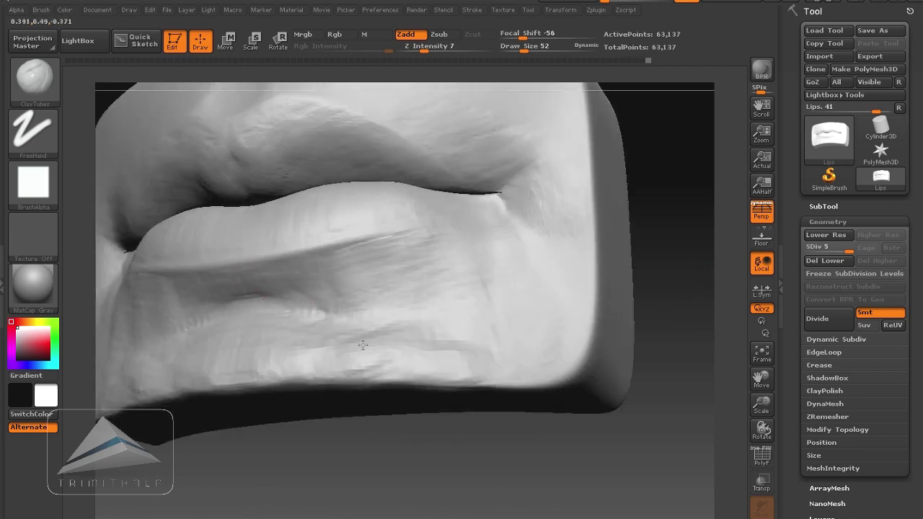
left_click_drag(671, 317, 627, 299)
left_click_drag(422, 339, 365, 368)
mouse_move(642, 324)
left_mouse_down()
mouse_move(577, 278)
mouse_move(651, 320)
mouse_move(605, 313)
left_mouse_up()
left_click_drag(414, 291, 371, 272)
mouse_move(437, 274)
left_mouse_down()
mouse_move(387, 287)
mouse_move(401, 284)
left_mouse_up()
left_click_drag(632, 272, 576, 289)
- Extend the lower lip's outer rim toward the mouth corner with ClayTubes at Draw Size 19 and 34
key("s")
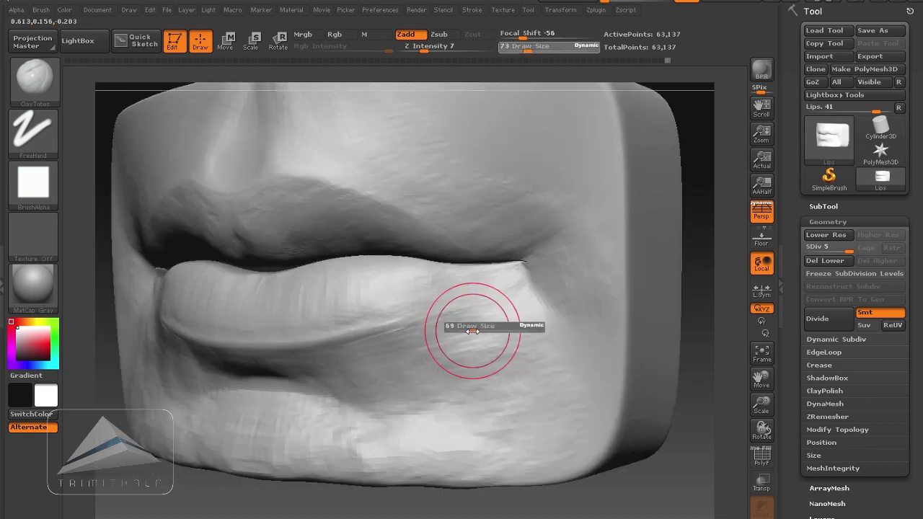
left_click_drag(472, 329, 460, 329)
left_click_drag(390, 313, 368, 323)
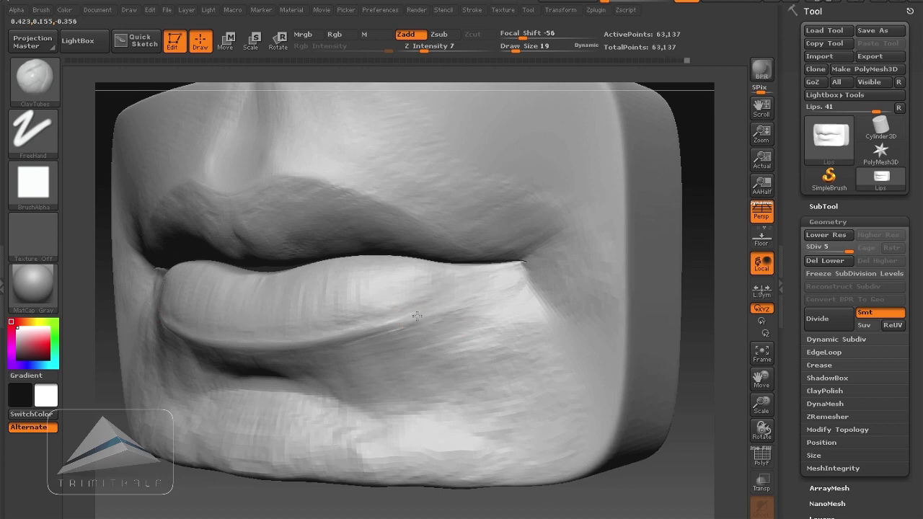
key("s")
mouse_move(483, 292)
left_mouse_down()
mouse_move(427, 316)
mouse_move(487, 302)
left_mouse_up()
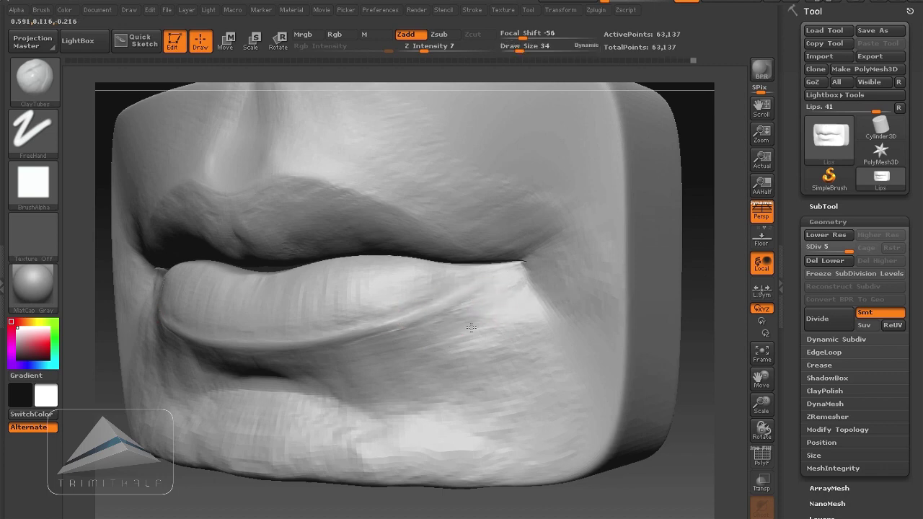
- Soften the skin just below the mouth corner with ClayTubes at Draw Size 46
right_click_drag(491, 302, 508, 280)
mouse_move(508, 277)
left_mouse_down()
mouse_move(519, 284)
mouse_move(480, 279)
left_mouse_up()
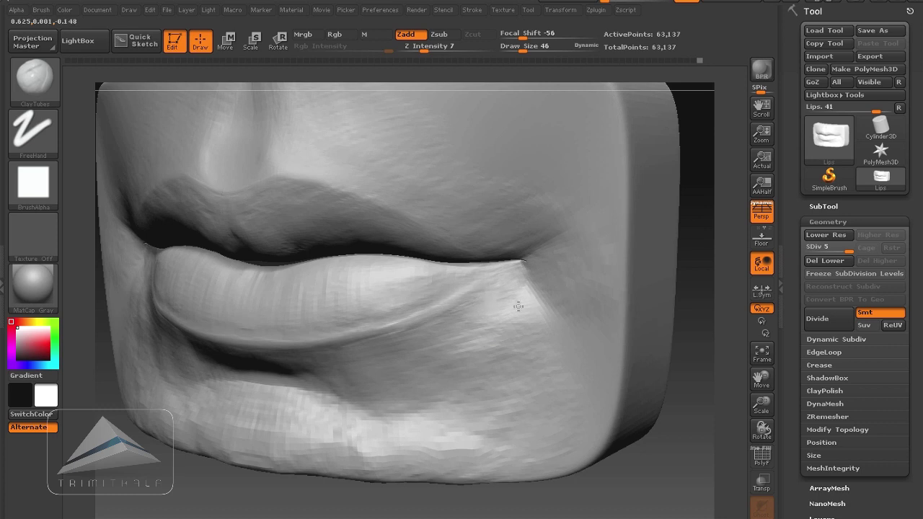
left_click_drag(548, 325, 534, 308)
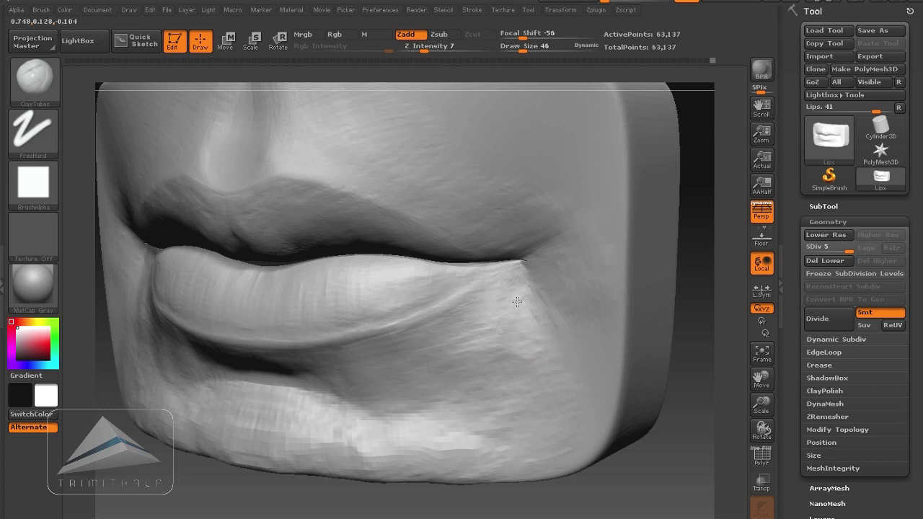
- Blend the skin between the mouth corner and the chin with ClayTubes strokes at Draw Size 46 and 52
mouse_move(465, 329)
left_mouse_down()
mouse_move(483, 415)
mouse_move(439, 413)
mouse_move(442, 421)
mouse_move(503, 356)
left_mouse_up()
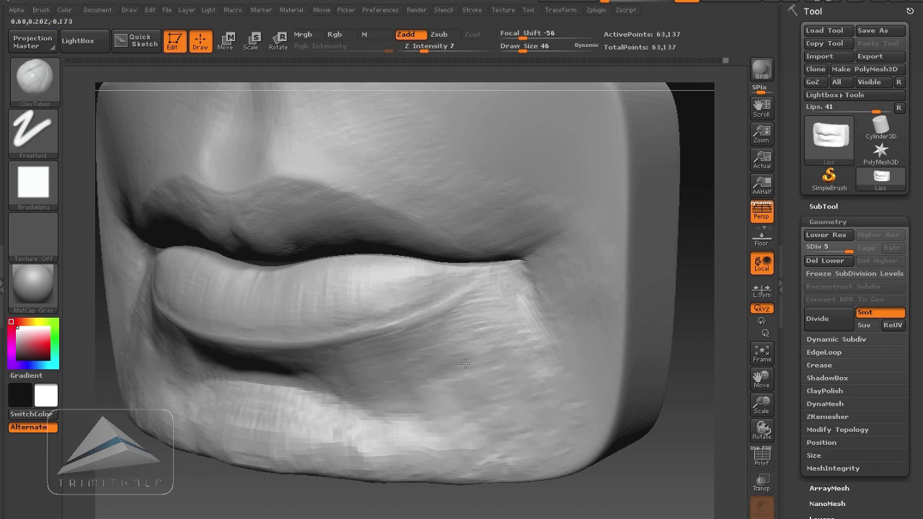
mouse_move(694, 404)
left_mouse_down("alt")
mouse_move(595, 340)
mouse_move(429, 365)
left_mouse_up("alt")
left_click_drag(496, 350, 501, 387)
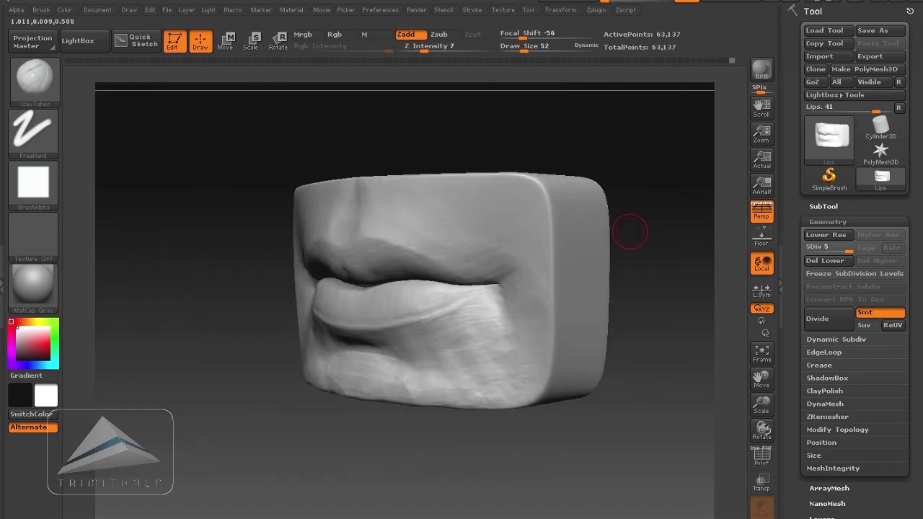
- Mask the upper lip and the skin above it with Transpose masking, undoing the stray Transpose move
key("w")
left_click_drag(451, 220, 542, 276)
left_click_drag(498, 248, 500, 251)
key("ctrl+z")
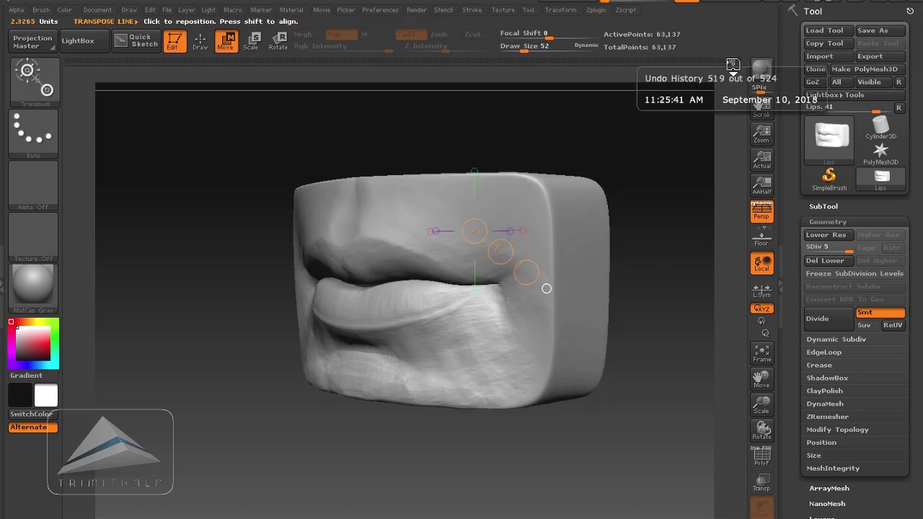
mouse_move(149, 12)
left_click(242, 83)
mouse_move(665, 228)
left_mouse_down("alt")
mouse_move(678, 241)
mouse_move(498, 267)
left_mouse_up("alt")
- Reshape the profile of the fold between the lower lip and chin with a large Move brush
key("q")
key("s")
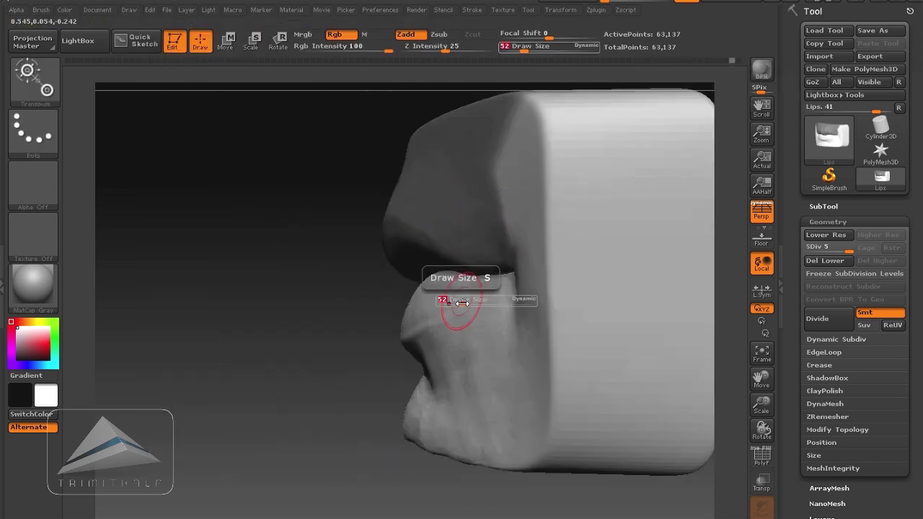
left_click_drag(244, 236, 385, 247)
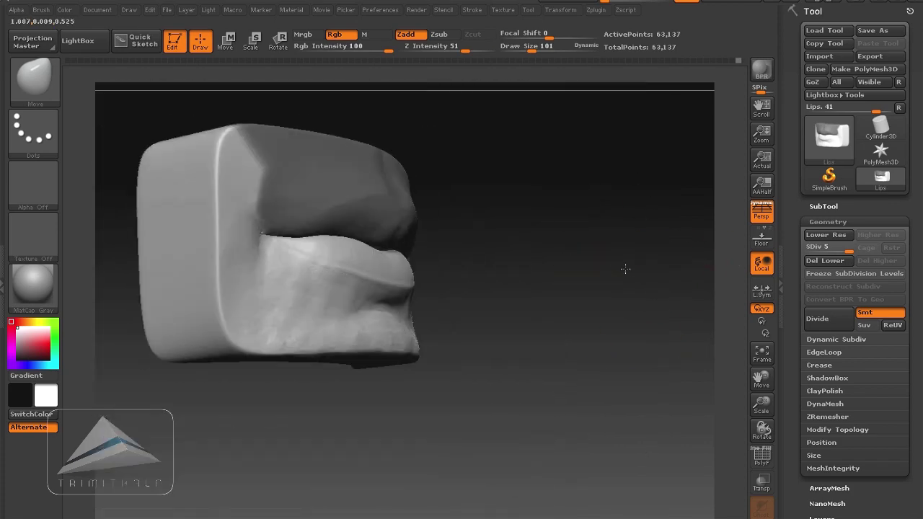
mouse_move(625, 268)
left_mouse_down()
mouse_move(670, 264)
mouse_move(678, 332)
mouse_move(656, 284)
left_mouse_up()
key("s")
left_click_drag(661, 285, 676, 286)
mouse_move(418, 324)
left_mouse_down()
mouse_move(432, 321)
mouse_move(428, 299)
left_mouse_up()
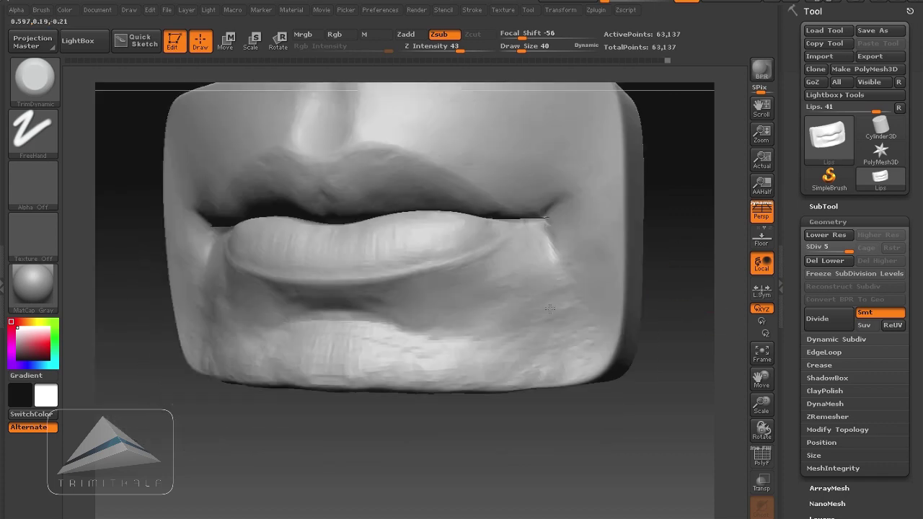
- Flatten and even out the chin and the skin beside it with TrimDynamic at Draw Size 58
key("s")
left_click_drag(393, 353, 396, 353)
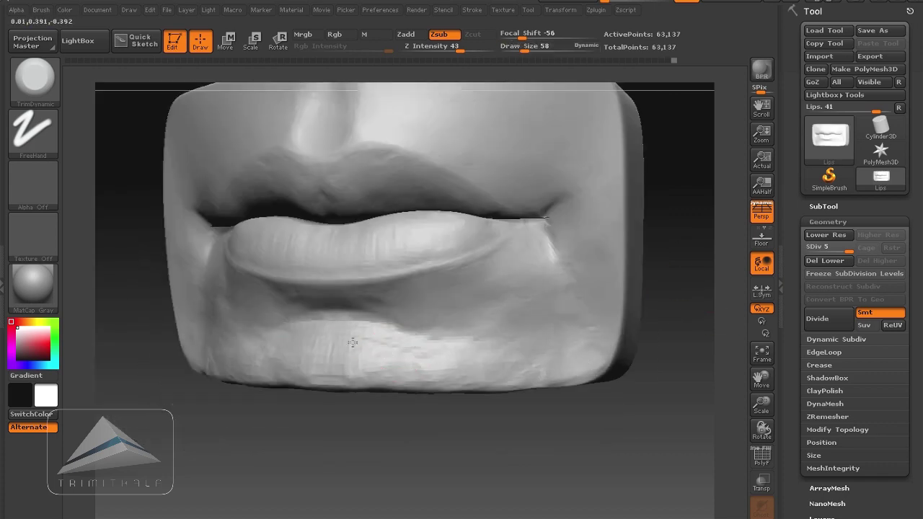
mouse_move(338, 373)
left_mouse_down()
mouse_move(474, 355)
mouse_move(454, 360)
left_mouse_up()
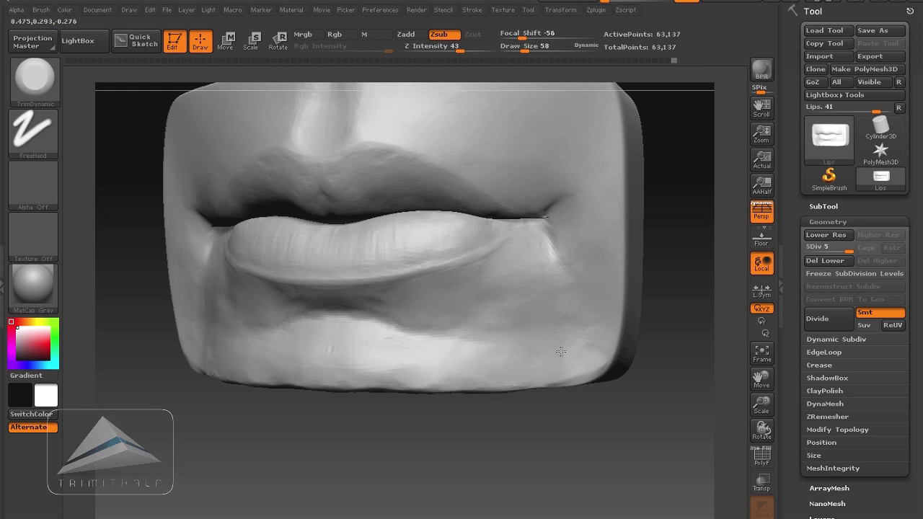
mouse_move(525, 426)
left_mouse_down()
mouse_move(521, 346)
mouse_move(497, 303)
left_mouse_up()
mouse_move(365, 310)
left_mouse_down()
mouse_move(415, 301)
mouse_move(505, 329)
mouse_move(462, 317)
left_mouse_up()
left_click_drag(519, 447, 505, 483)
mouse_move(324, 308)
left_mouse_down()
mouse_move(508, 294)
mouse_move(547, 304)
left_mouse_up()
left_click_drag(505, 433, 462, 476)
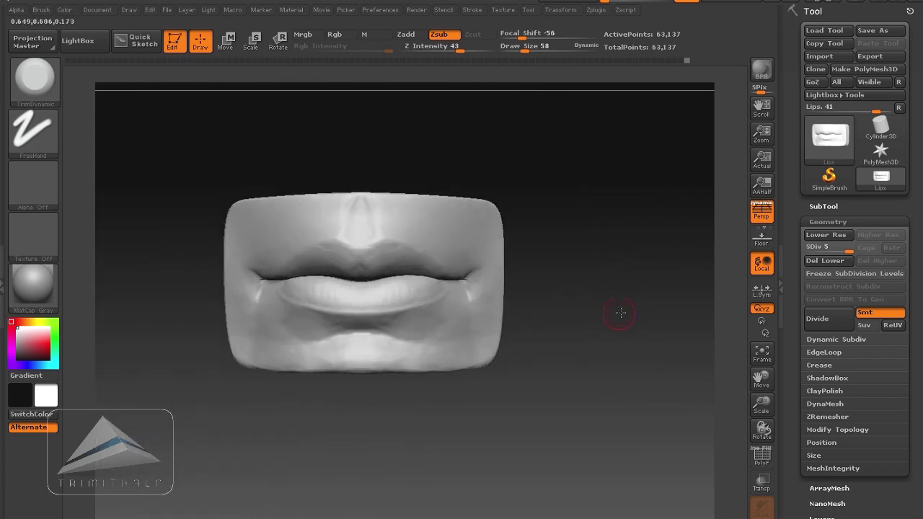
left_click_drag(618, 313, 646, 295)
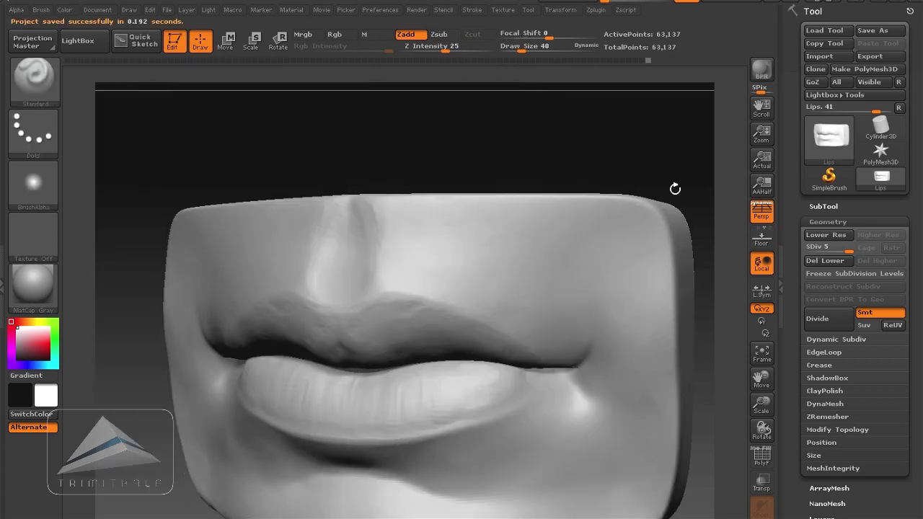
- Set the Standard brush's Z Intensity to 6 and mask the band of skin around the upper lip
left_click_drag(675, 188, 670, 258)
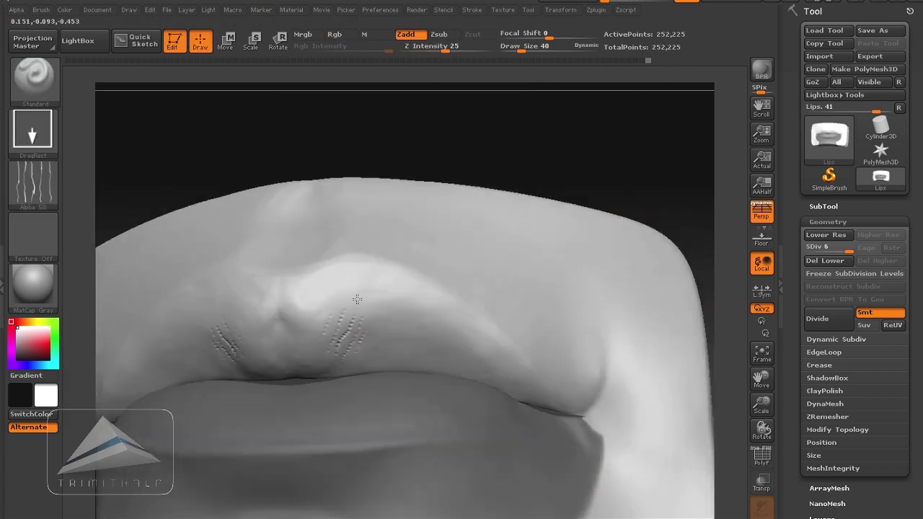
left_click(435, 46)
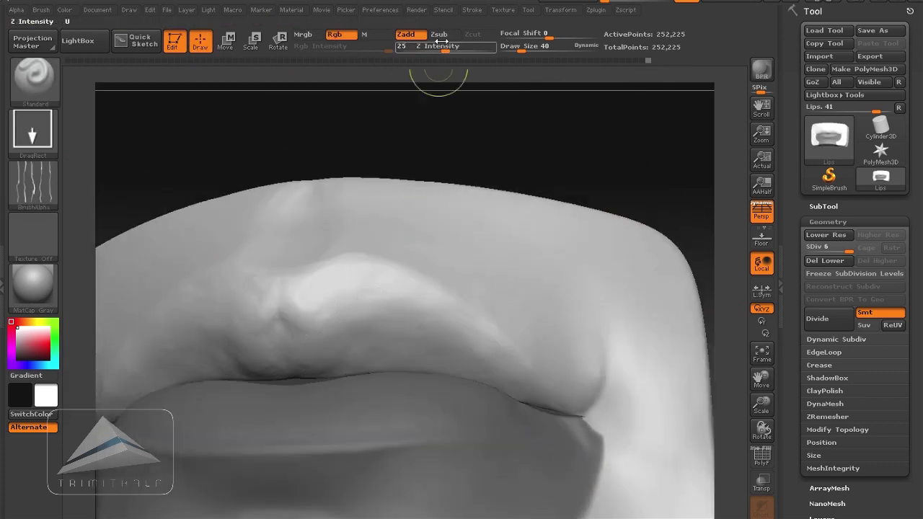
type("6")
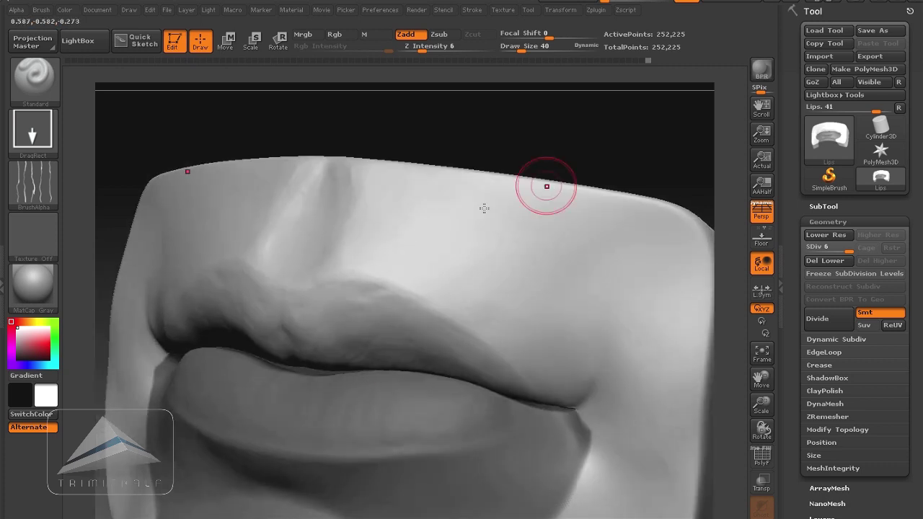
mouse_move(289, 238)
left_mouse_down("ctrl")
mouse_move(432, 281)
mouse_move(309, 221)
left_mouse_up("ctrl")
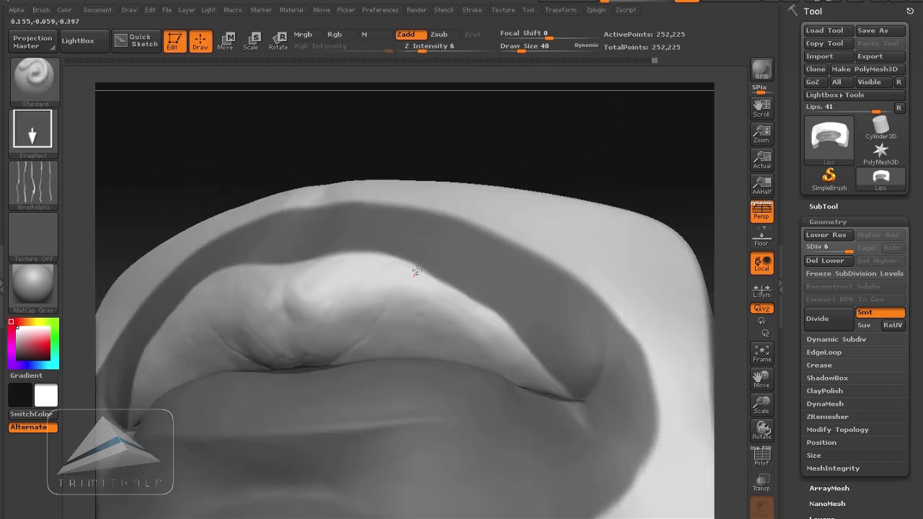
- Stamp vertical wrinkles across the upper lip with Alpha 58 DragRect strokes at Z Intensity 6 and 11, smoothing harsh spots
left_click_drag(606, 137, 663, 155)
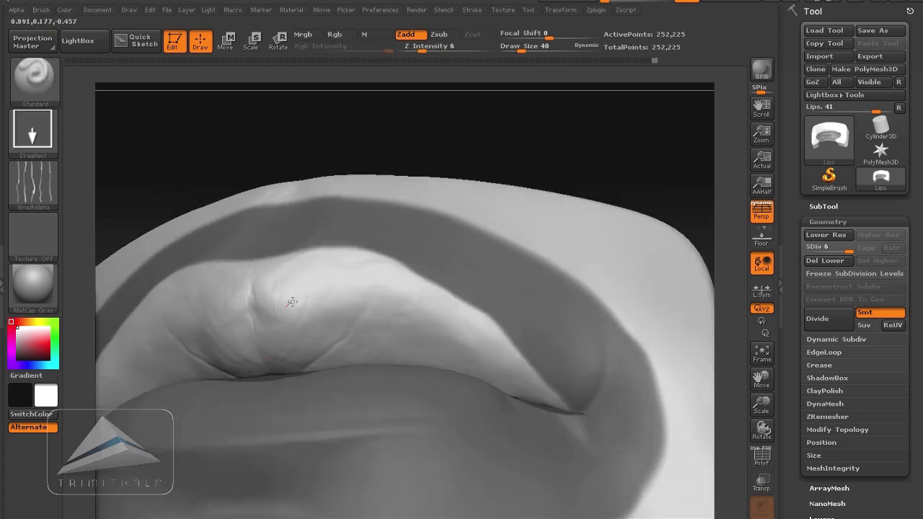
right_click_drag(292, 302, 327, 336)
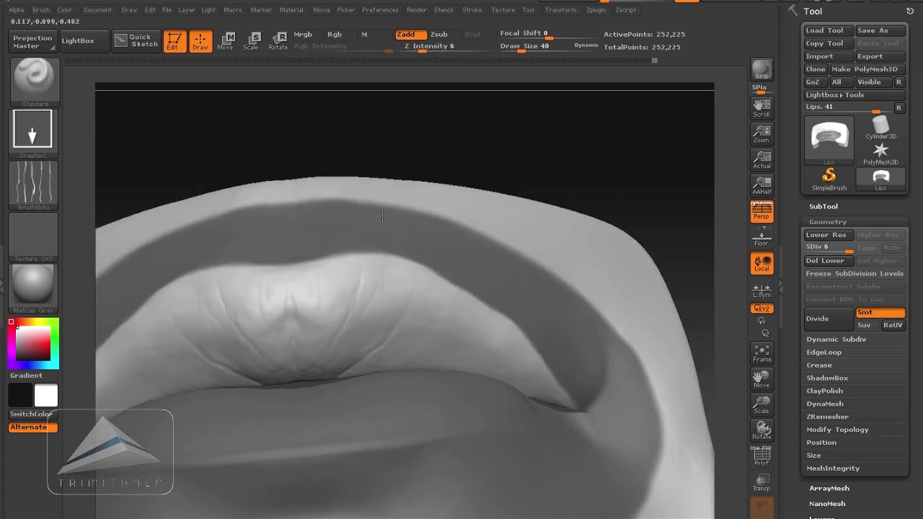
mouse_move(382, 216)
right_mouse_down()
mouse_move(757, 132)
mouse_move(301, 279)
right_mouse_up()
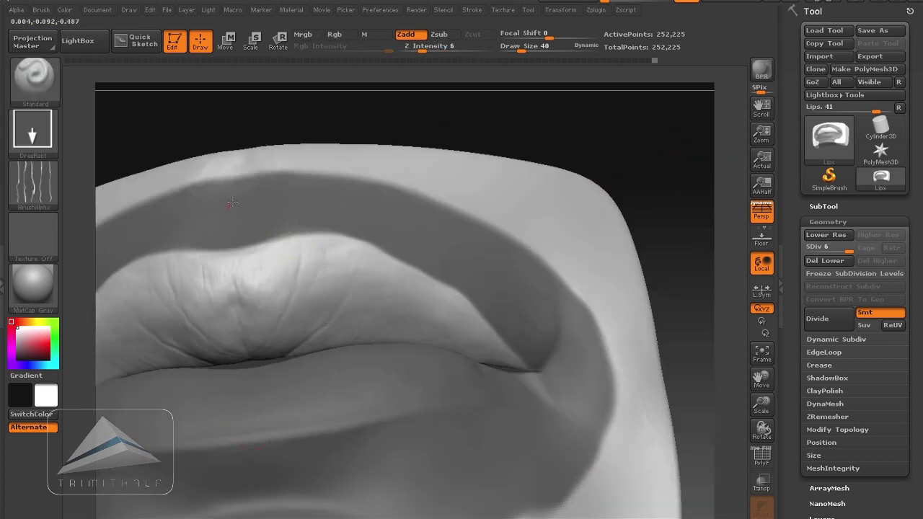
right_click_drag(633, 187, 233, 305)
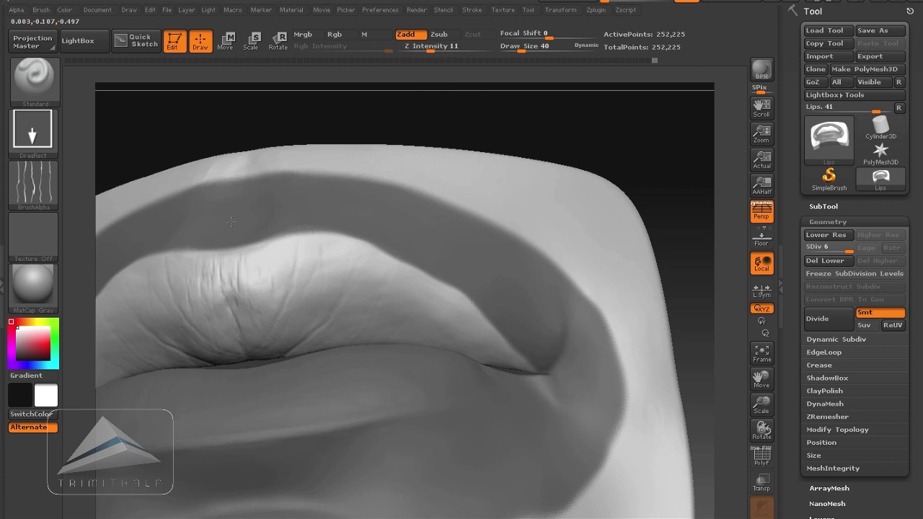
right_click_drag(245, 269, 375, 320)
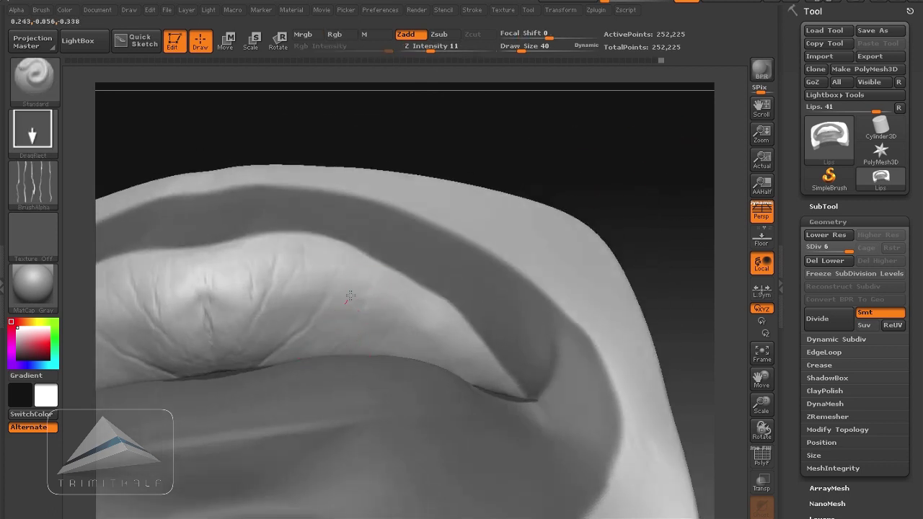
key("shift")
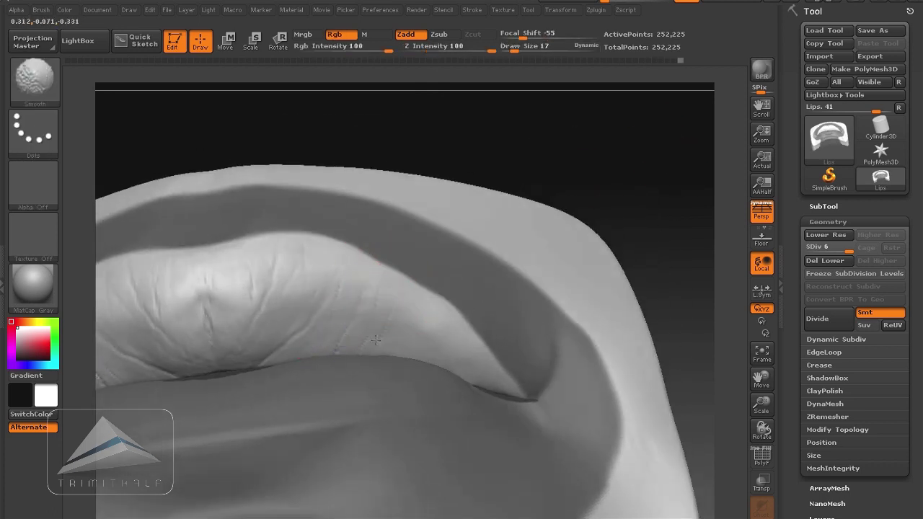
key("shift")
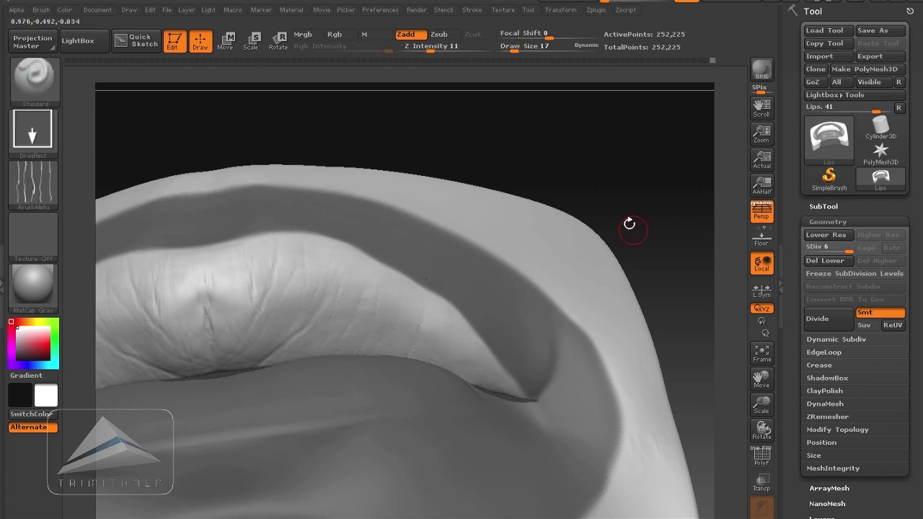
- Load the Leathery Skin13 and Leathery Skin99 alphas and make Leathery Skin13 the active brush alpha
key("comma")
left_click(236, 75)
double_click(170, 196)
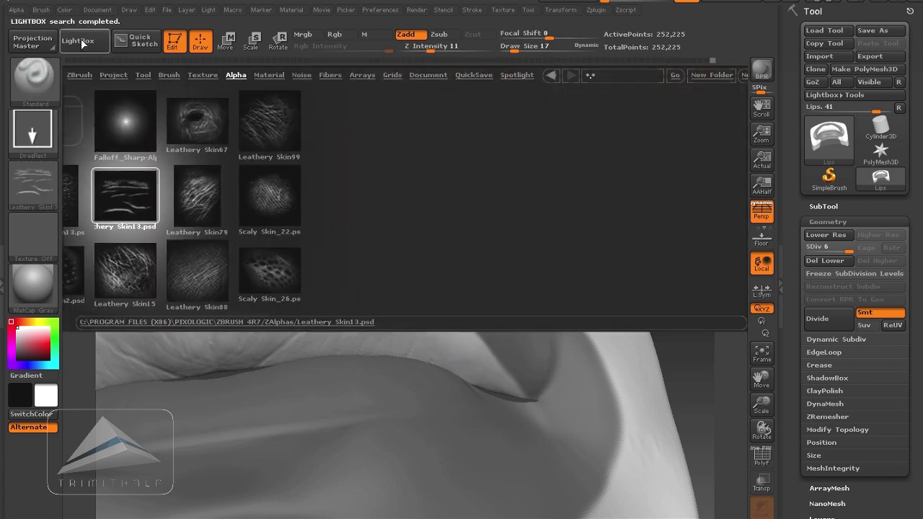
double_click(269, 123)
key("comma")
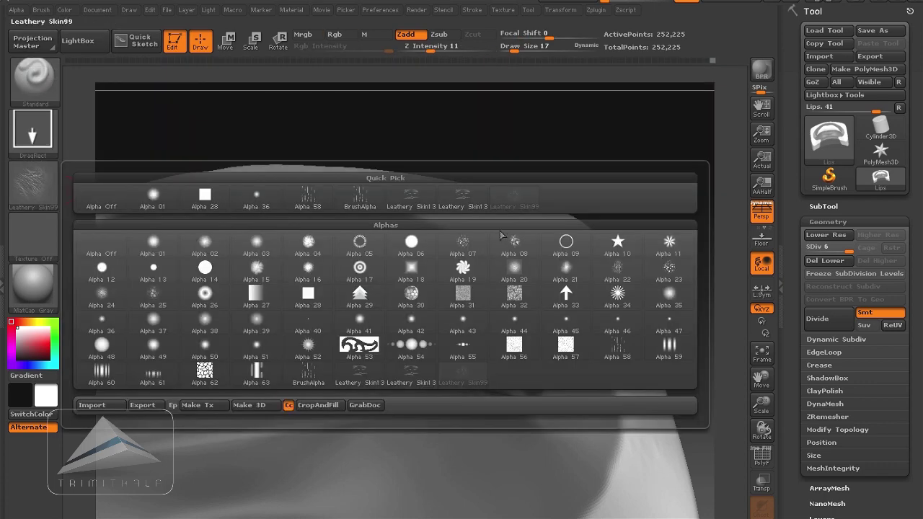
left_click(409, 196)
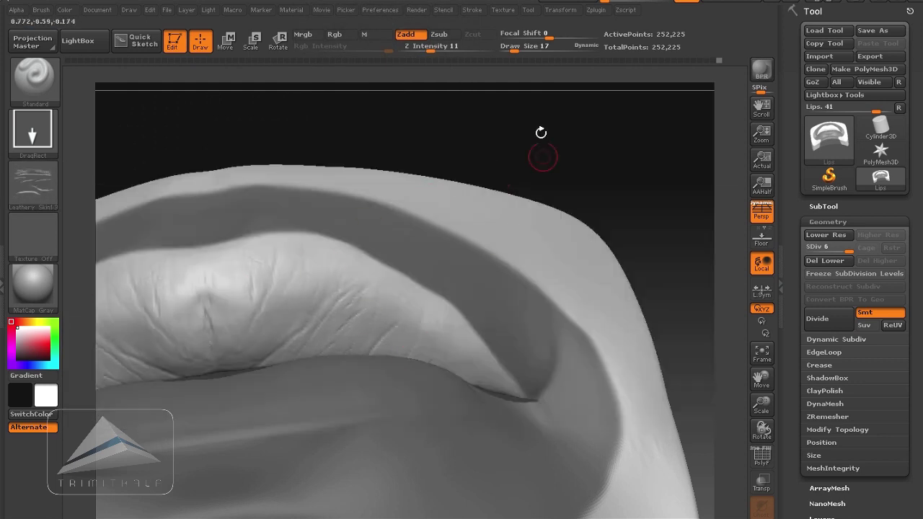
- Stamp Leathery Skin13 creases over the upper lip at Z Intensity 11 and soften them with Smooth at Draw Size 17
left_click_drag(540, 133, 377, 250)
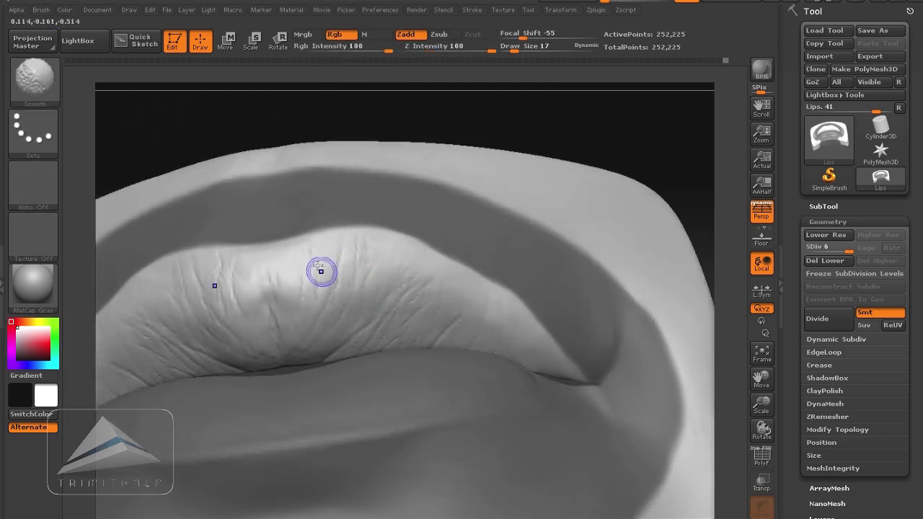
left_click_drag(321, 272, 375, 261, "shift")
left_click_drag(624, 192, 437, 347)
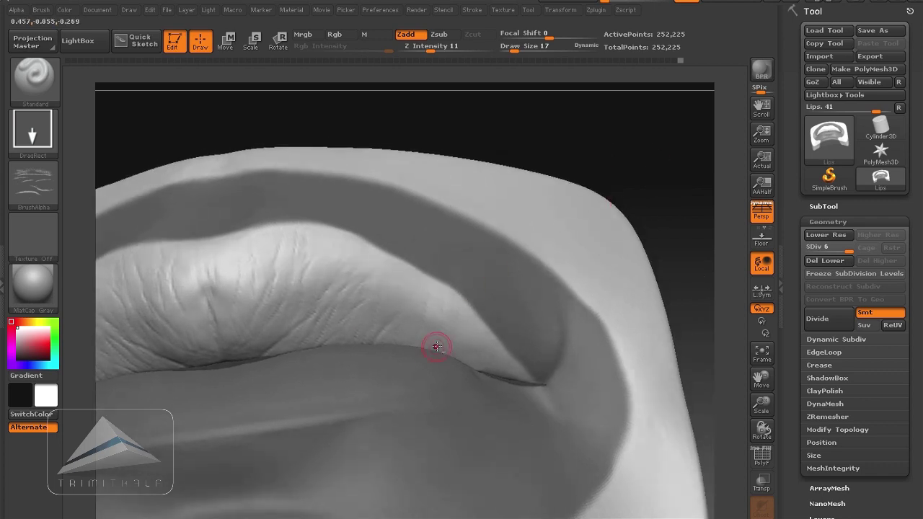
mouse_move(442, 310)
left_mouse_down("shift")
mouse_move(467, 347)
mouse_move(423, 319)
mouse_move(400, 277)
left_mouse_up("shift")
- Clear the mask and divide the lips mesh to subdivision level 7
mouse_move(663, 187)
left_mouse_down("alt")
mouse_move(591, 255)
mouse_move(675, 243)
left_mouse_up("alt")
mouse_move(695, 200)
left_mouse_down()
mouse_move(613, 185)
mouse_move(632, 169)
mouse_move(632, 148)
mouse_move(671, 180)
mouse_move(570, 209)
left_mouse_up()
left_click(830, 325)
left_click_drag(642, 189, 663, 191)
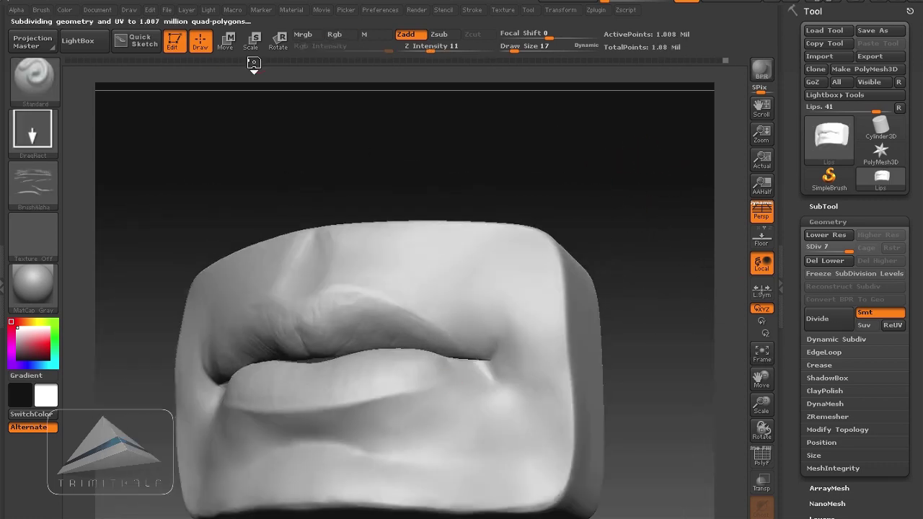
- Mask the area surrounding the upper lip with Transpose masking, leaving the upper lip editable
left_click(227, 41)
left_click_drag(455, 425, 504, 341, "ctrl")
mouse_move(642, 209)
left_mouse_down("alt")
mouse_move(587, 223)
mouse_move(569, 165)
mouse_move(461, 204)
left_mouse_up("alt")
key("q")
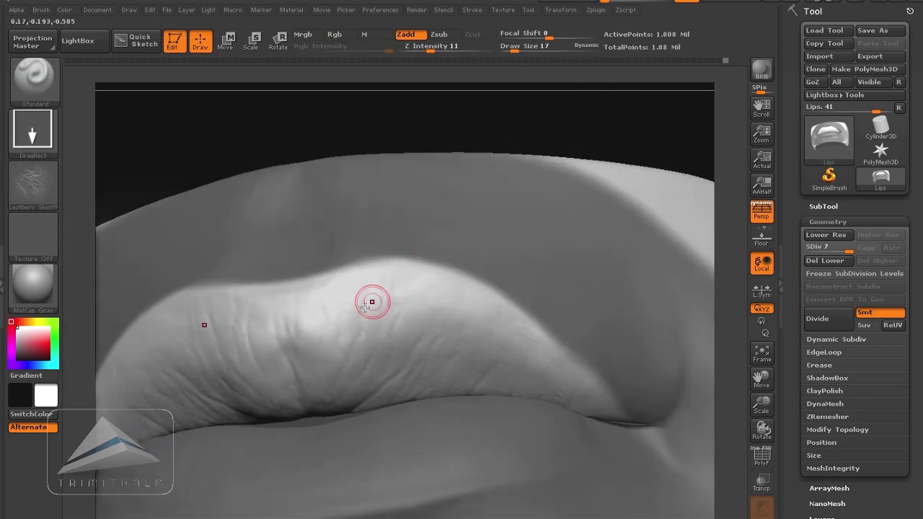
- Stamp fine Leathery Skin99 wrinkles across the upper lip at Z Intensity 11 and soften them with Smooth
mouse_move(368, 303)
left_mouse_down()
mouse_move(363, 274)
mouse_move(464, 414)
left_mouse_up()
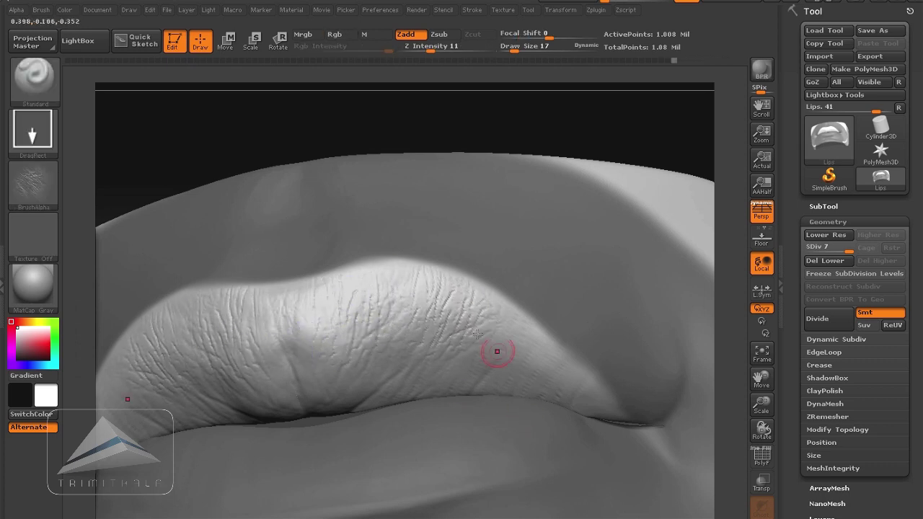
key("shift")
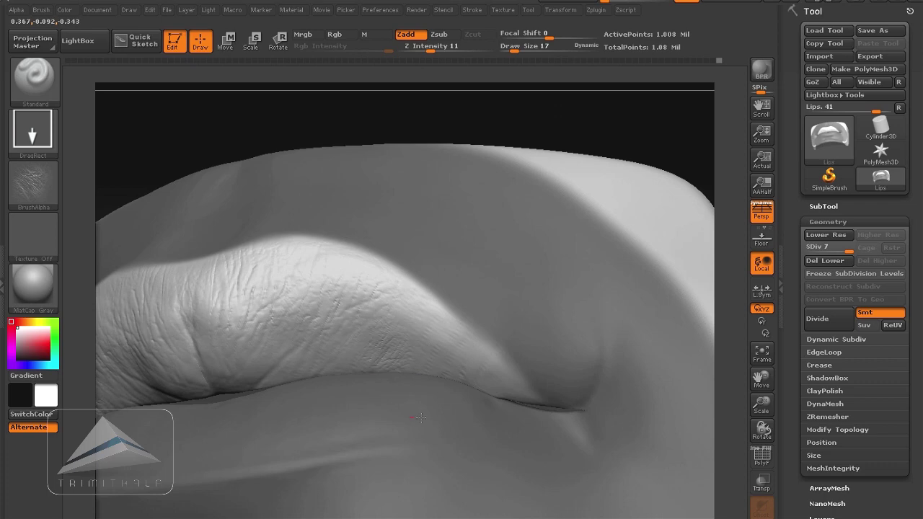
key("shift")
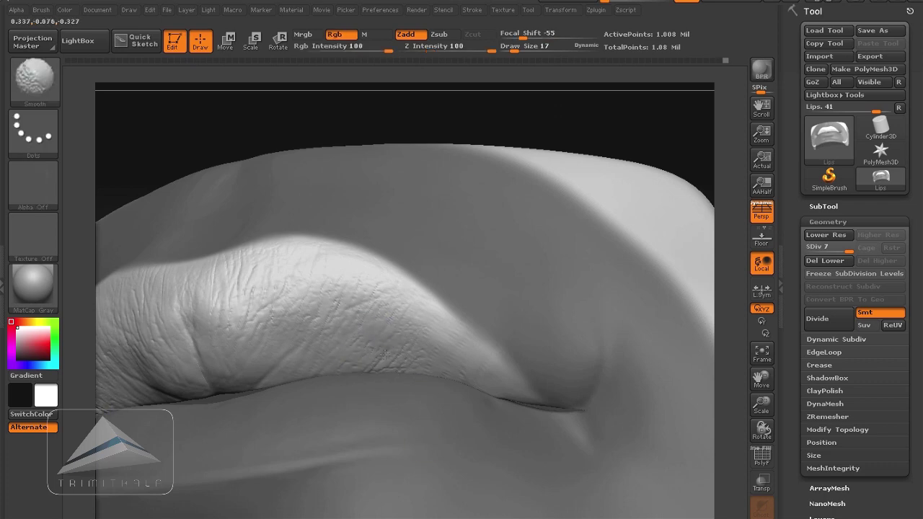
key("shift")
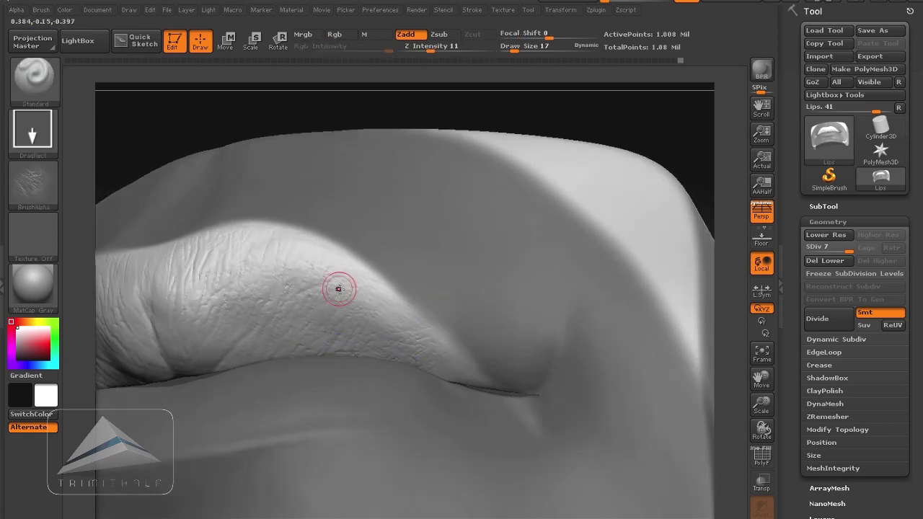
key("shift")
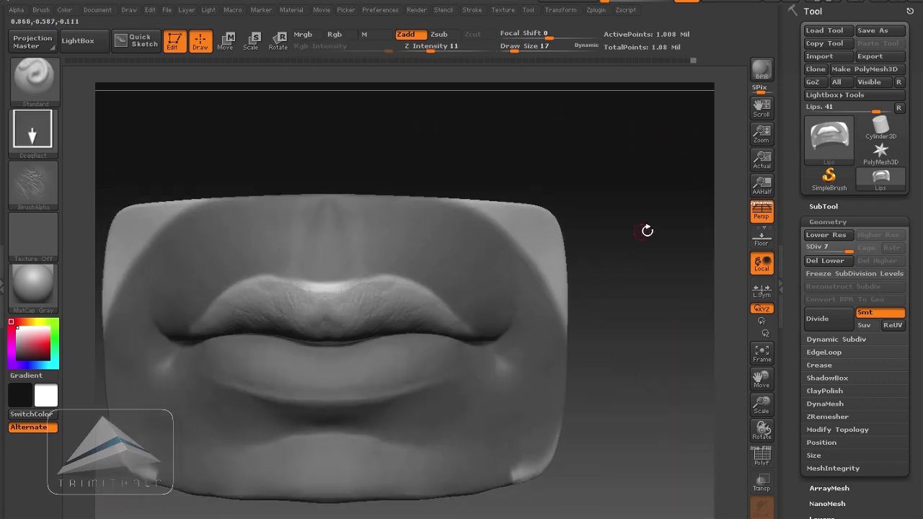
- Invert the mask onto the upper lip and mask the chin and mouth corners at Draw Size 84, leaving the lower lip editable
mouse_move(645, 230)
left_mouse_down()
mouse_move(685, 222)
mouse_move(671, 301)
left_mouse_up()
key("b")
key("c")
key("b")
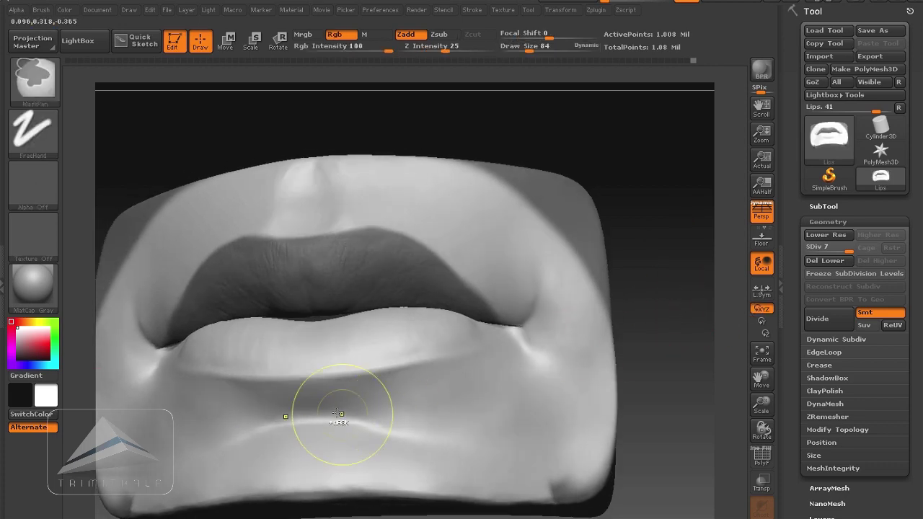
left_click_drag(318, 408, 385, 394, "ctrl")
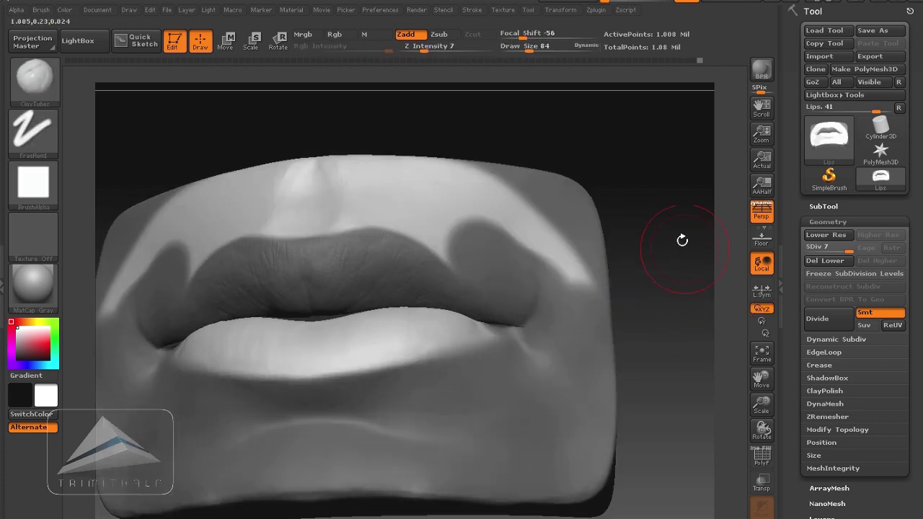
left_click_drag(682, 241, 586, 115, "alt")
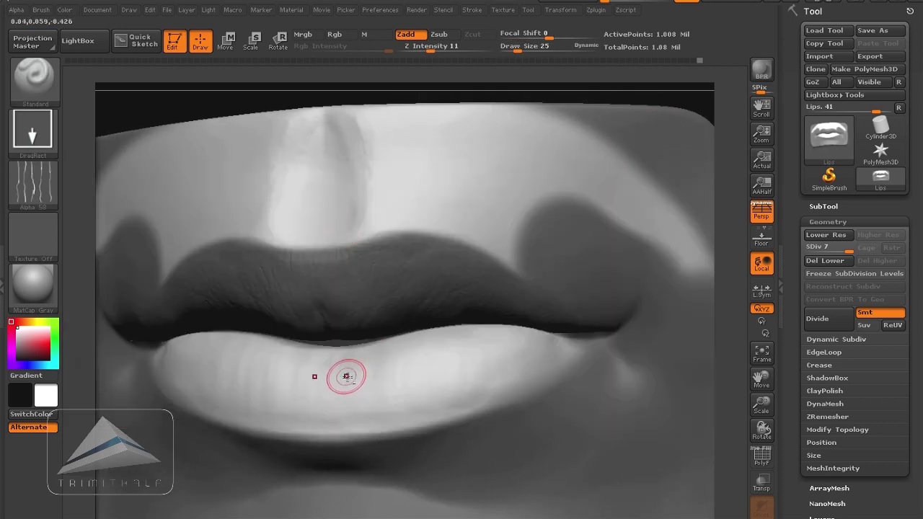
left_click_drag(346, 376, 348, 455)
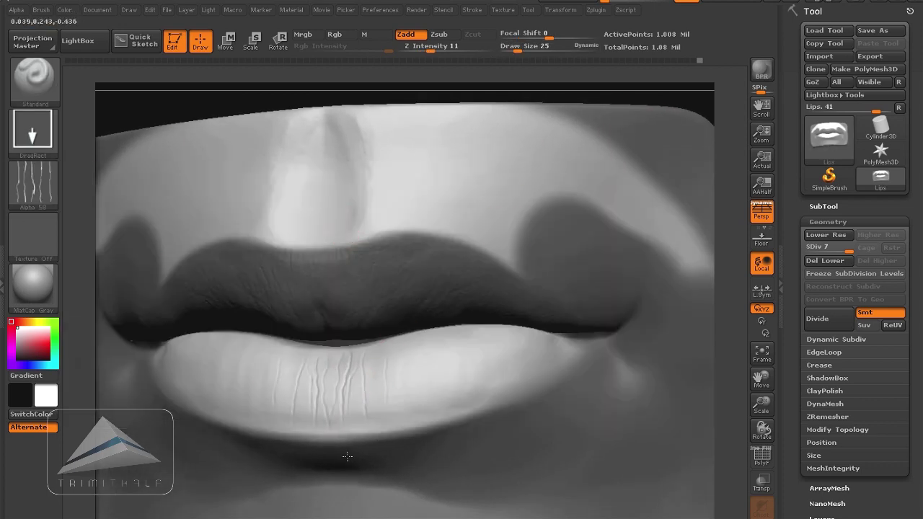
key("ctrl+z")
left_click_drag(342, 382, 346, 442)
mouse_move(653, 94)
left_mouse_down()
mouse_move(690, 93)
mouse_move(655, 93)
left_mouse_up()
key("ctrl+z")
- Stamp vertical Alpha 58 wrinkles on the middle of the lower lip with the Standard brush at Z Intensity 11
left_click_drag(349, 370, 352, 380)
key("shift")
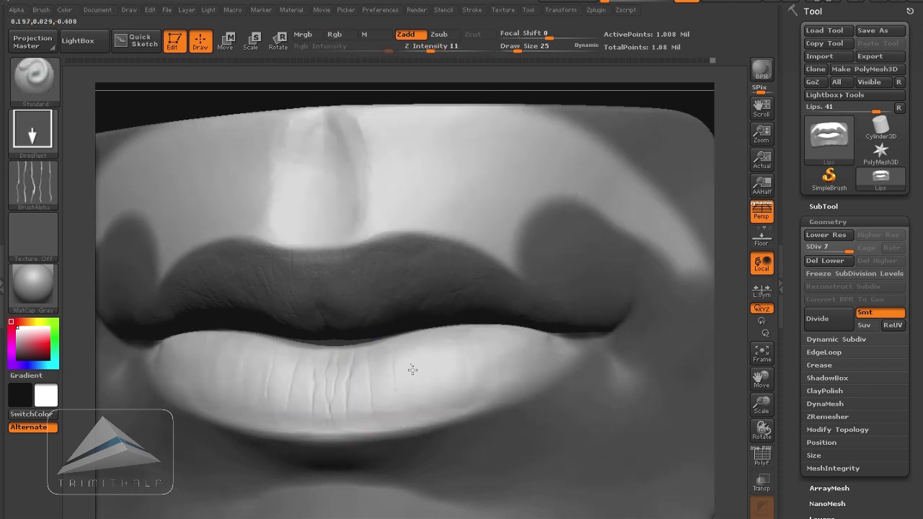
left_click_drag(411, 370, 413, 395)
key("shift")
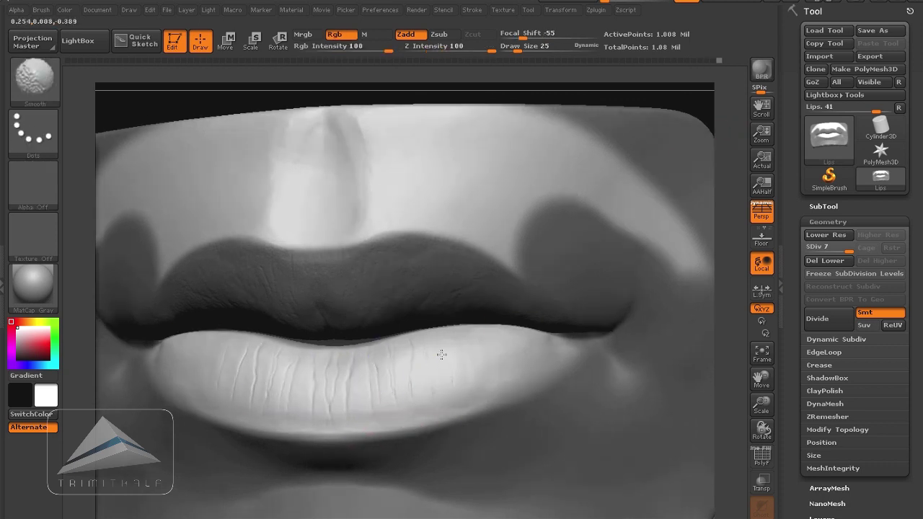
- Extend the Alpha 58 wrinkles toward the outer ends of the lower lip and soften them with Smooth at Draw Size 25
mouse_move(696, 98)
left_mouse_down()
mouse_move(675, 113)
mouse_move(503, 140)
mouse_move(497, 116)
left_mouse_up()
key("shift")
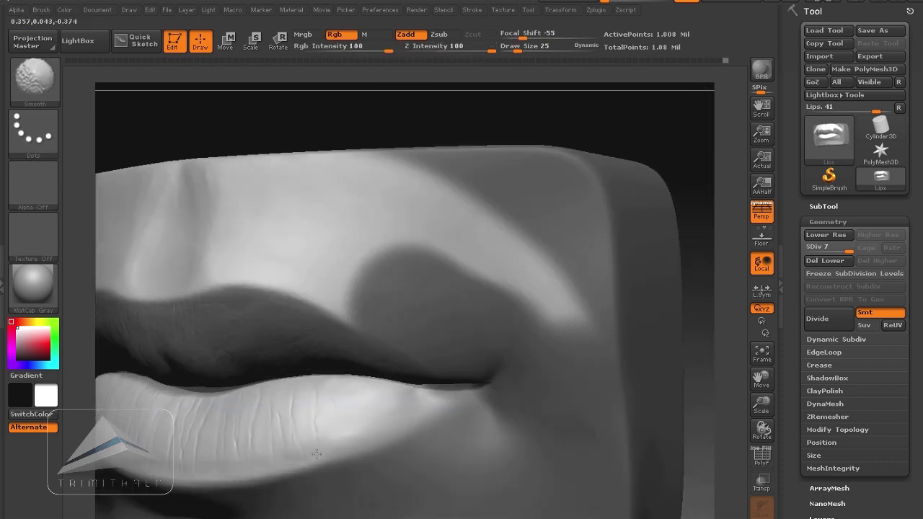
mouse_move(366, 398)
left_mouse_down()
mouse_move(368, 418)
mouse_move(409, 436)
left_mouse_up()
key("shift")
key("shift")
left_click_drag(328, 116, 585, 113)
left_click_drag(533, 125, 552, 112)
- Add uneven bumps between the lower lip wrinkles out to the corner with the Blob brush at Z Intensity 3 and Draw Size 49
left_click(34, 79)
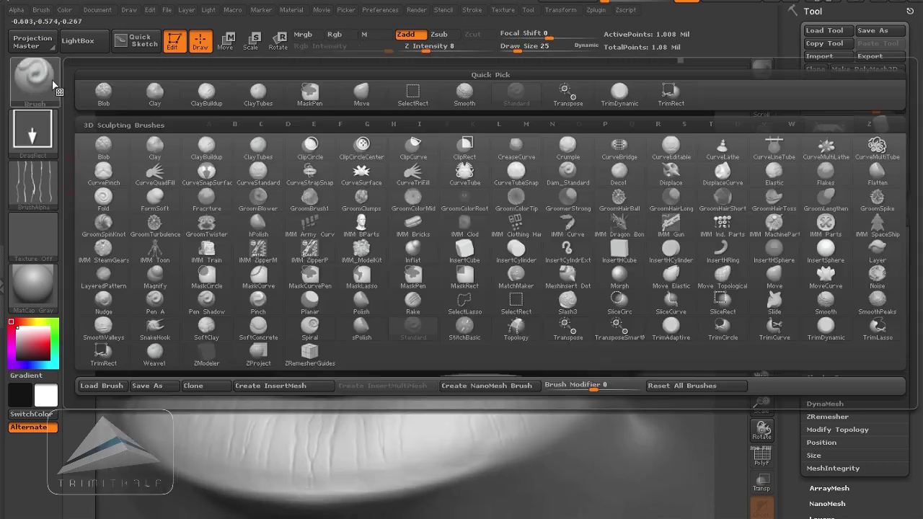
left_click(103, 147)
left_click_drag(461, 109, 458, 126, "alt")
left_click(416, 50)
left_click(416, 55)
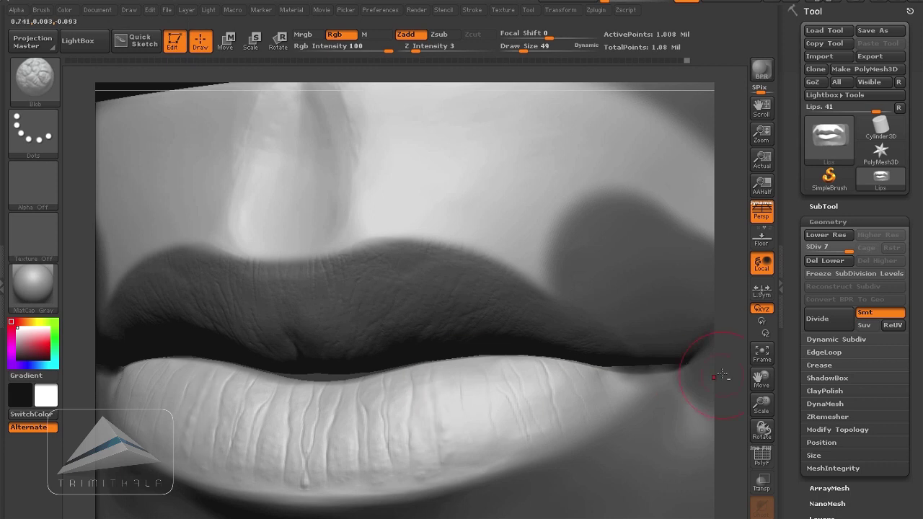
left_click_drag(722, 375, 394, 414)
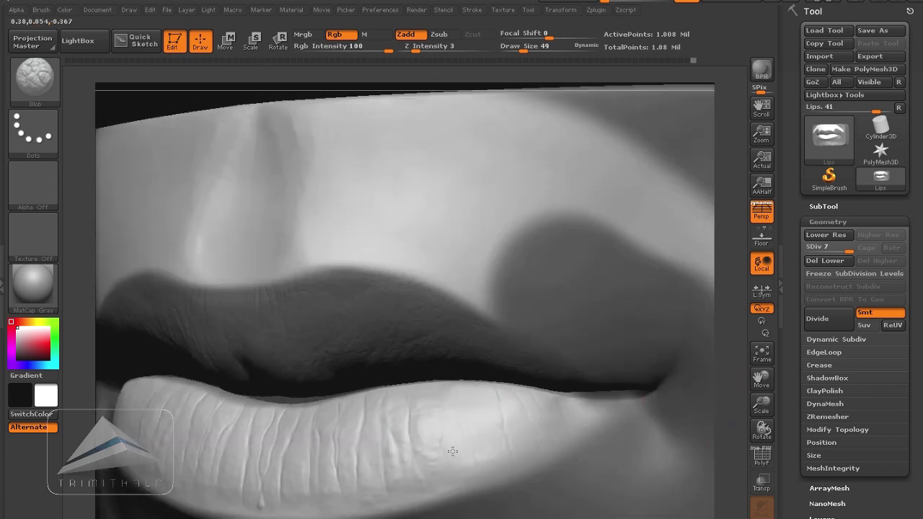
left_click_drag(453, 451, 454, 466)
left_click_drag(728, 363, 715, 361)
mouse_move(460, 396)
left_mouse_down()
mouse_move(482, 454)
mouse_move(502, 475)
left_mouse_up()
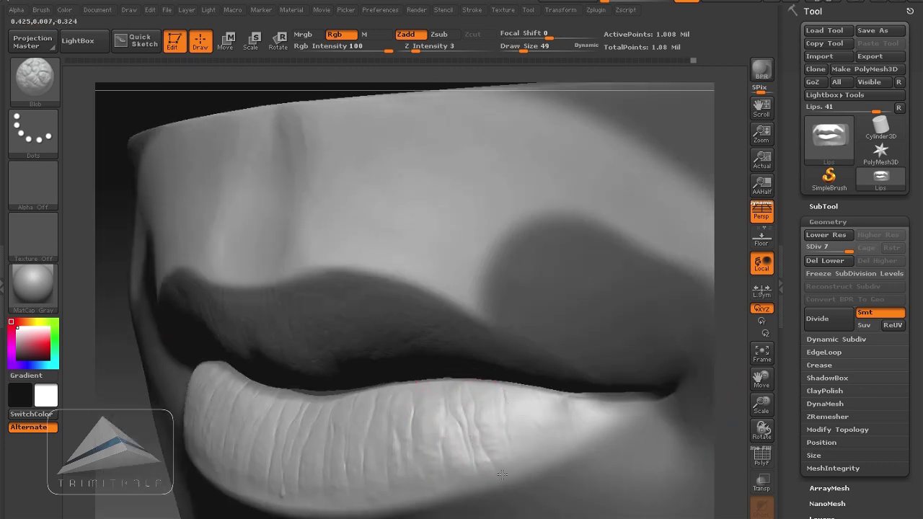
mouse_move(539, 408)
left_mouse_down()
mouse_move(548, 438)
mouse_move(573, 424)
left_mouse_up()
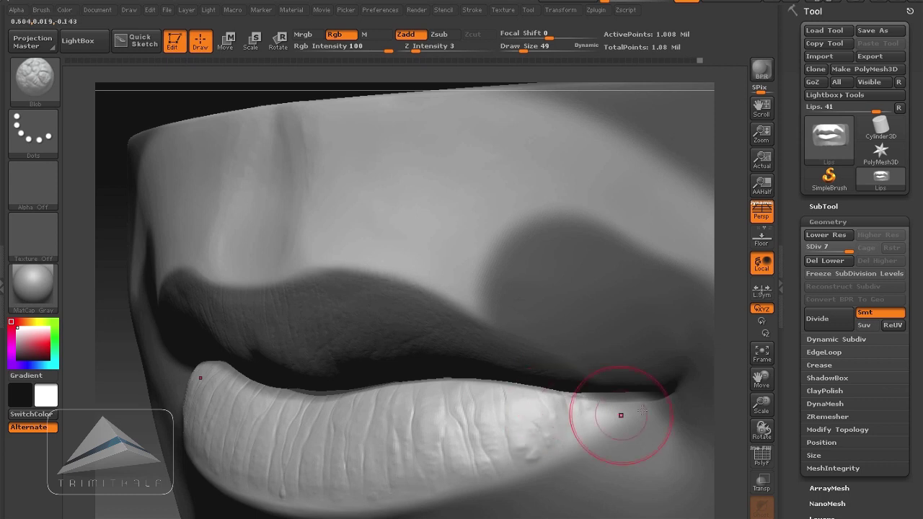
left_click_drag(725, 383, 737, 380)
- Smooth the blob bumps and wrinkles across the lower lip, reducing the Draw Size to 9
left_click_drag(463, 407, 475, 437, "shift")
left_click_drag(297, 427, 331, 479, "shift")
key("bracketleft")
key("bracketleft")
key("bracketleft")
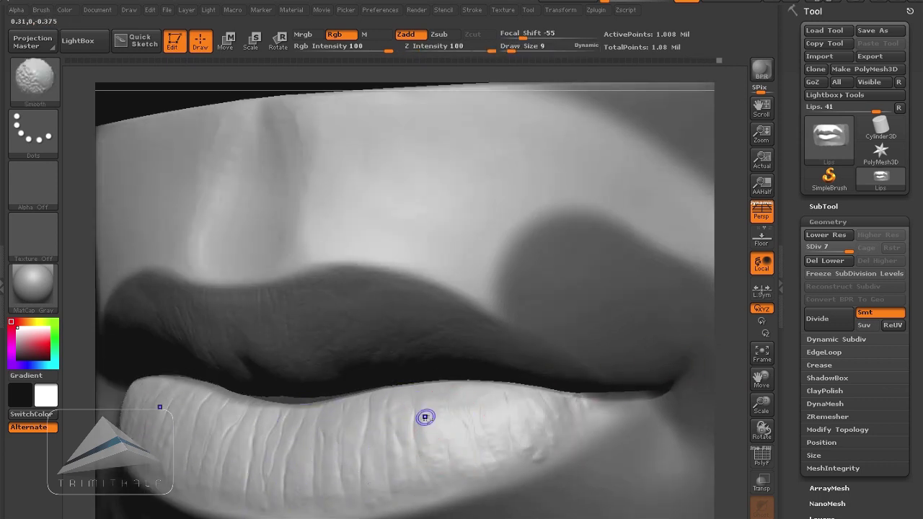
mouse_move(737, 372)
left_mouse_down()
mouse_move(665, 325)
mouse_move(685, 389)
mouse_move(710, 393)
left_mouse_up()
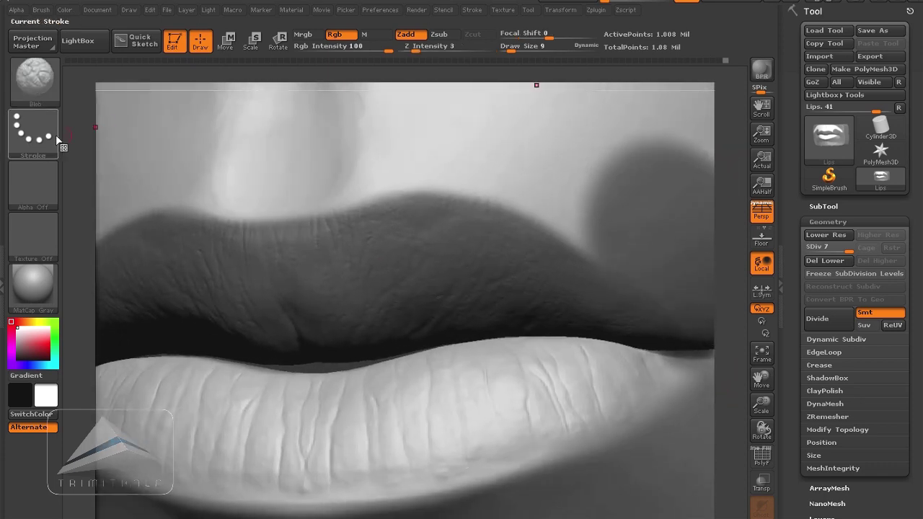
- Stamp Leathery Skin13 creases over the lower lip with the Standard brush at Z Intensity 10 and soften them with Smooth
key("b")
key("s")
key("t")
left_click(33, 185)
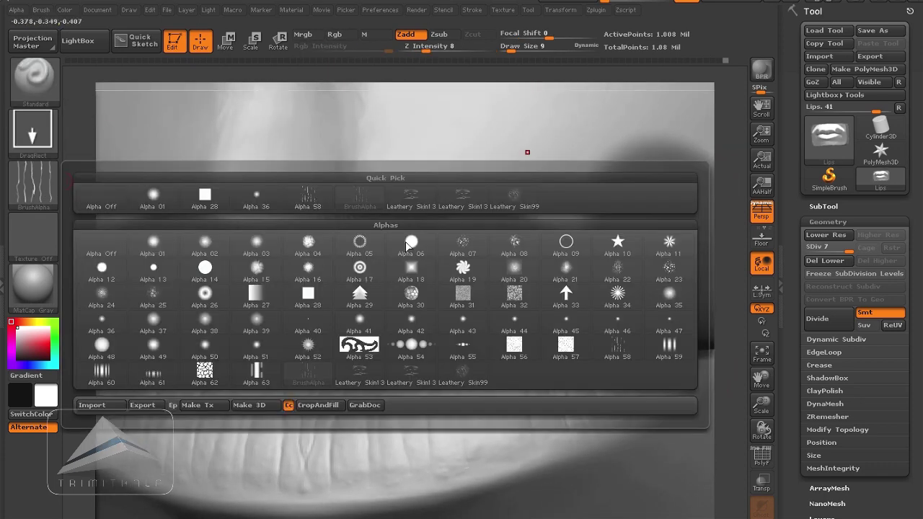
left_click(361, 373)
left_click_drag(425, 51, 428, 50)
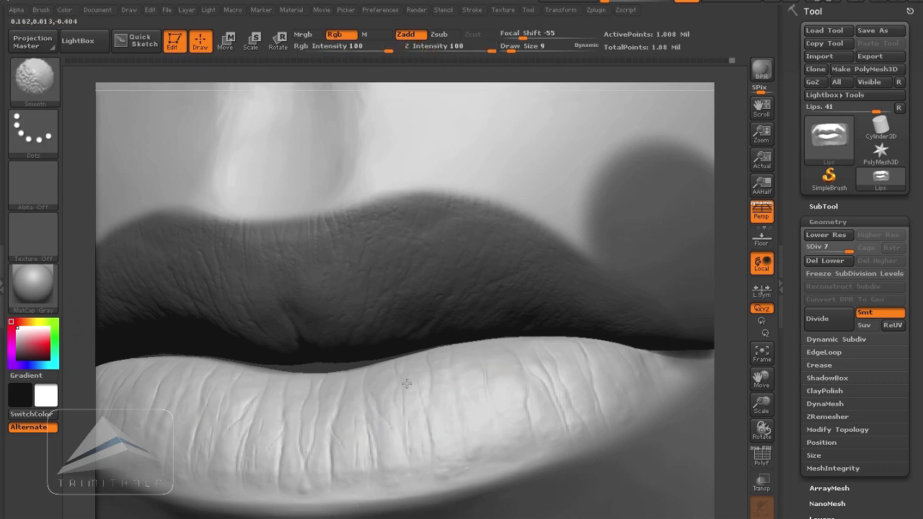
left_click_drag(730, 310, 638, 336)
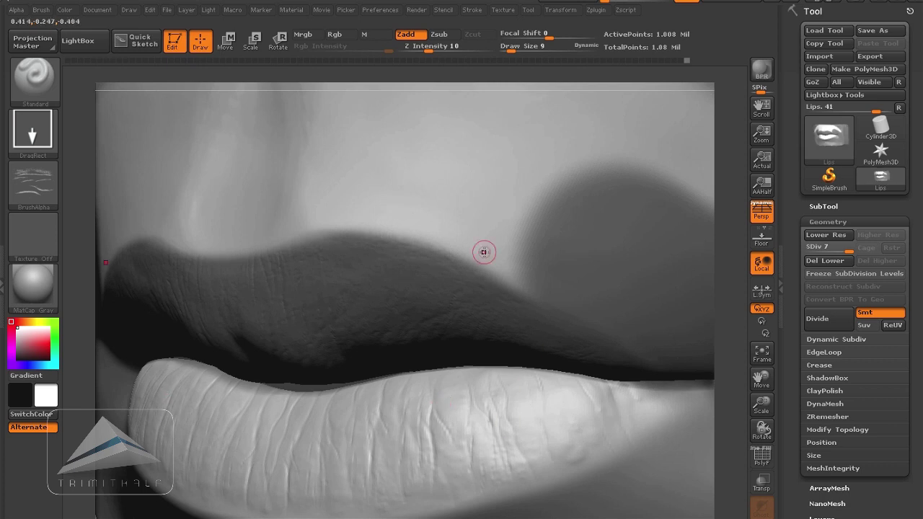
key("shift")
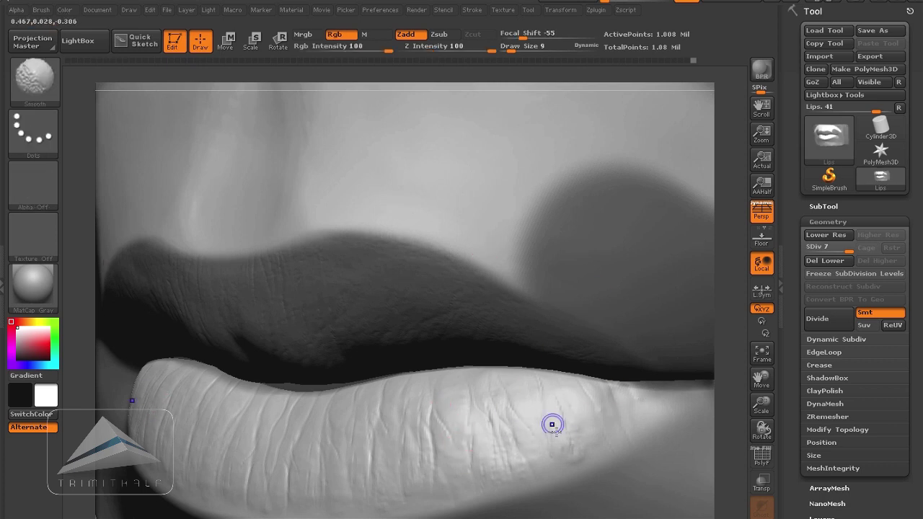
key("shift")
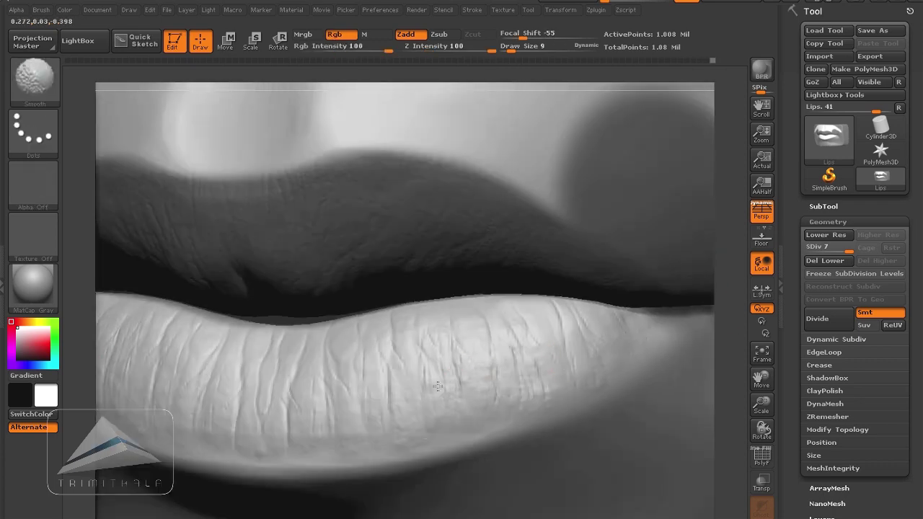
- Stamp fine Leathery Skin99 wrinkles across the lower lip at Z Intensity 8
left_click(40, 189)
left_click(404, 289)
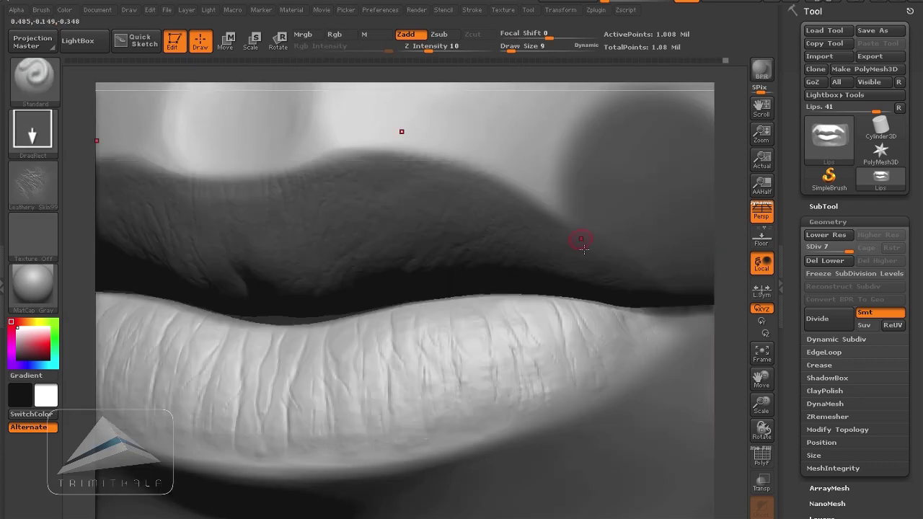
left_click(829, 319)
left_click_drag(731, 206, 742, 271)
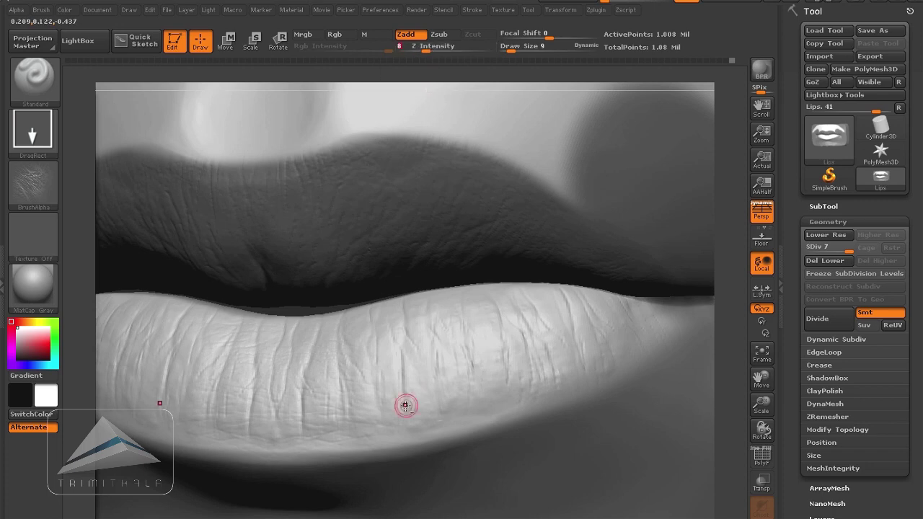
left_click_drag(713, 243, 531, 222)
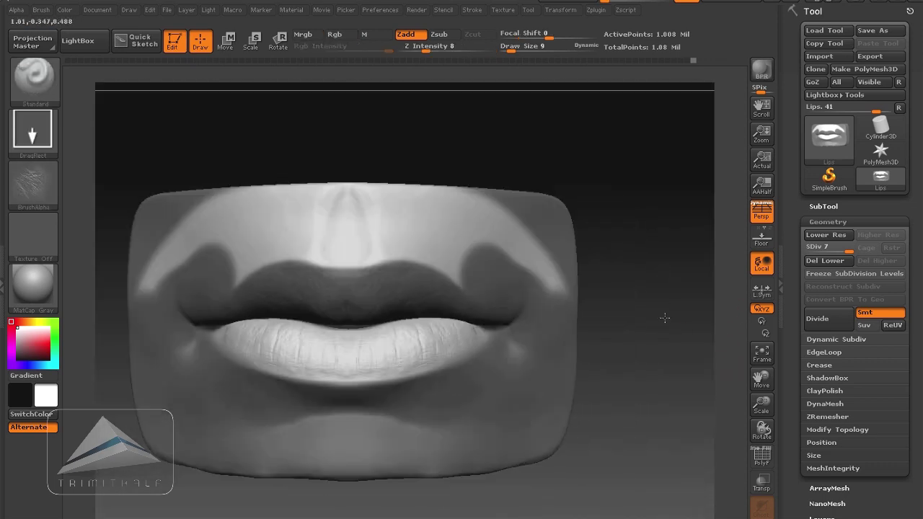
- Clear the mask and inspect the detailed lips from the front and the side
mouse_move(664, 317)
left_mouse_down()
mouse_move(685, 365)
mouse_move(652, 324)
mouse_move(700, 353)
left_mouse_up()
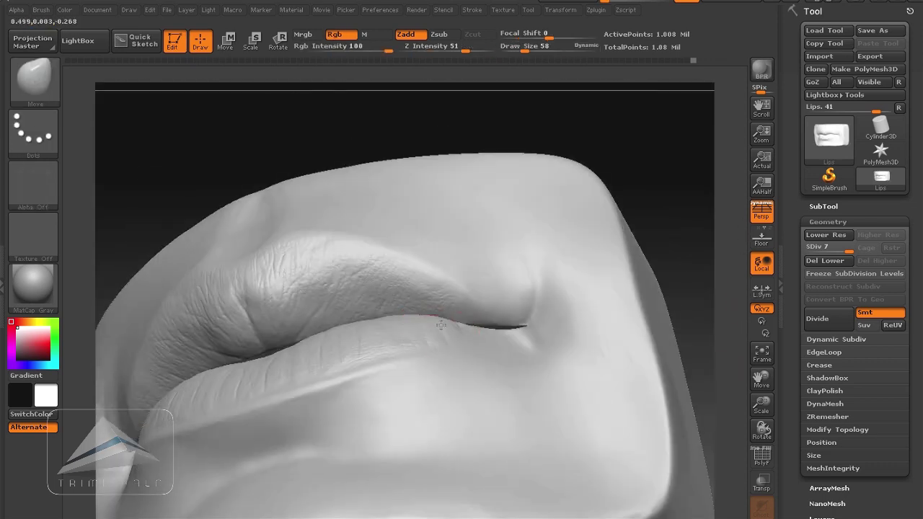
mouse_move(663, 339)
left_mouse_down()
mouse_move(682, 354)
mouse_move(633, 313)
mouse_move(597, 342)
mouse_move(622, 365)
left_mouse_up()
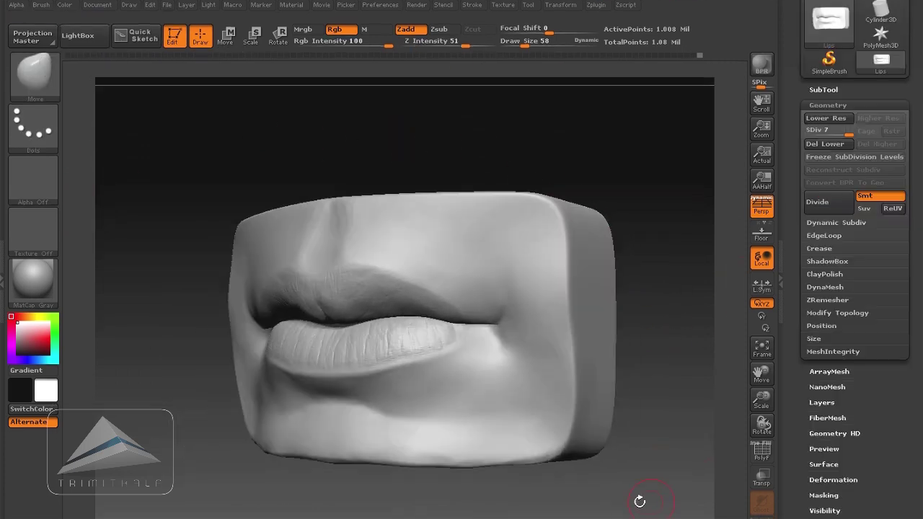
left_click_drag(643, 497, 604, 441)
left_click_drag(604, 440, 670, 450, "alt")
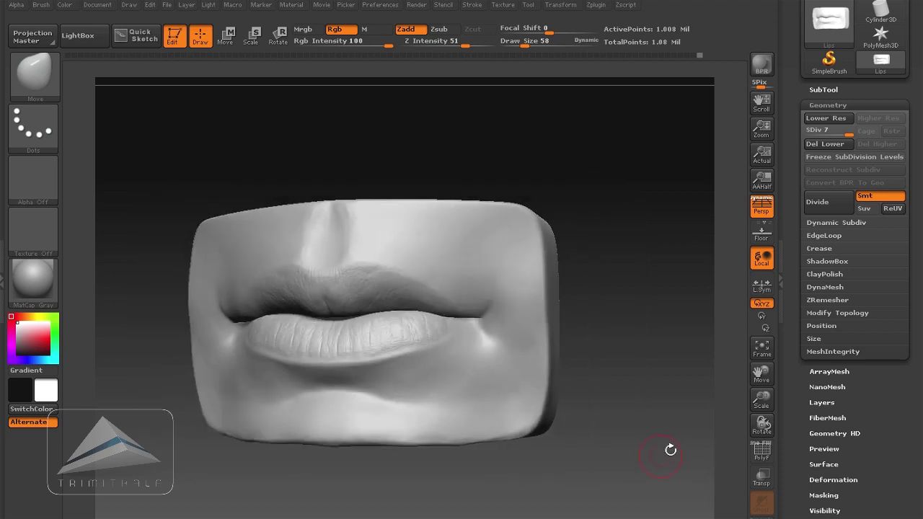
left_click(710, 189)
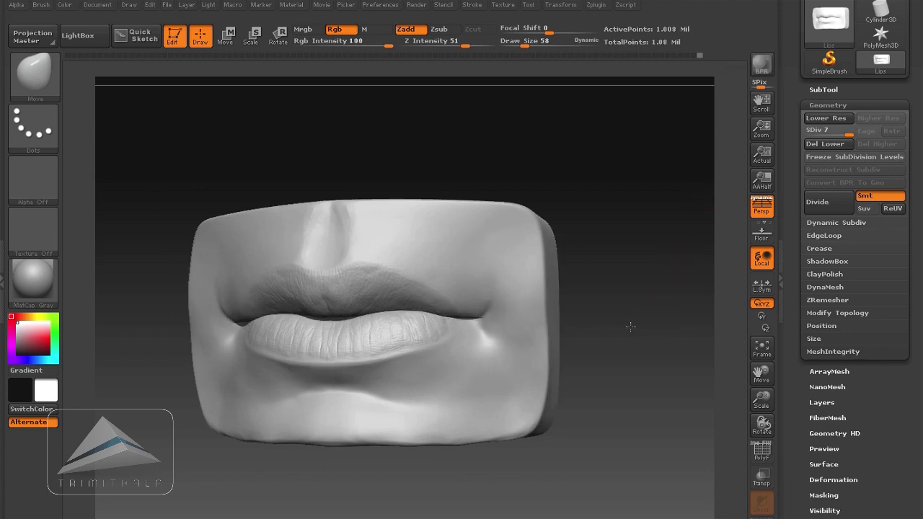
left_click_drag(670, 321, 628, 324)
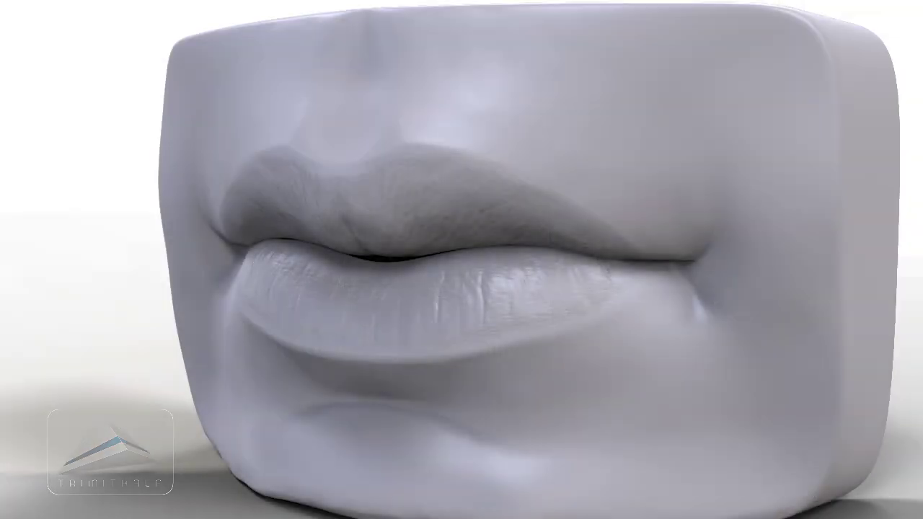